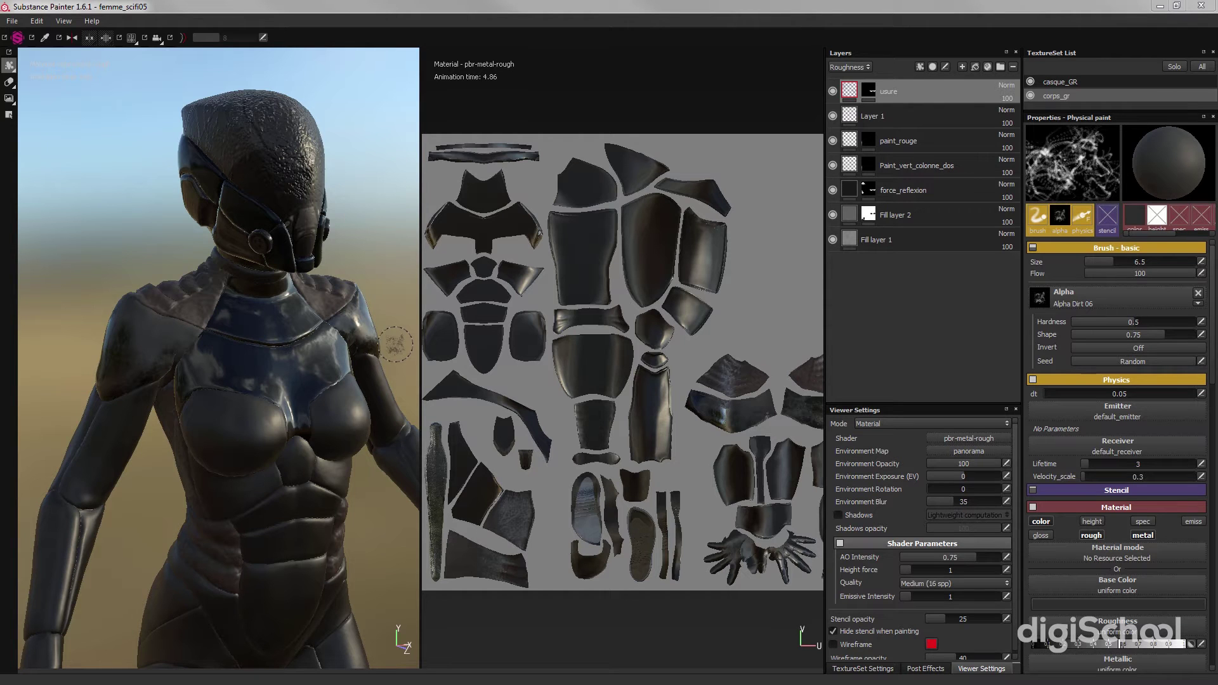
pyautogui.moveTo(160, 453)
pyautogui.keyDown('alt'); pyautogui.mouseDown()
pyautogui.moveTo(138, 473)
pyautogui.moveTo(158, 449)
pyautogui.moveTo(150, 476)
pyautogui.moveTo(152, 461)
pyautogui.mouseUp(); pyautogui.keyUp('alt')
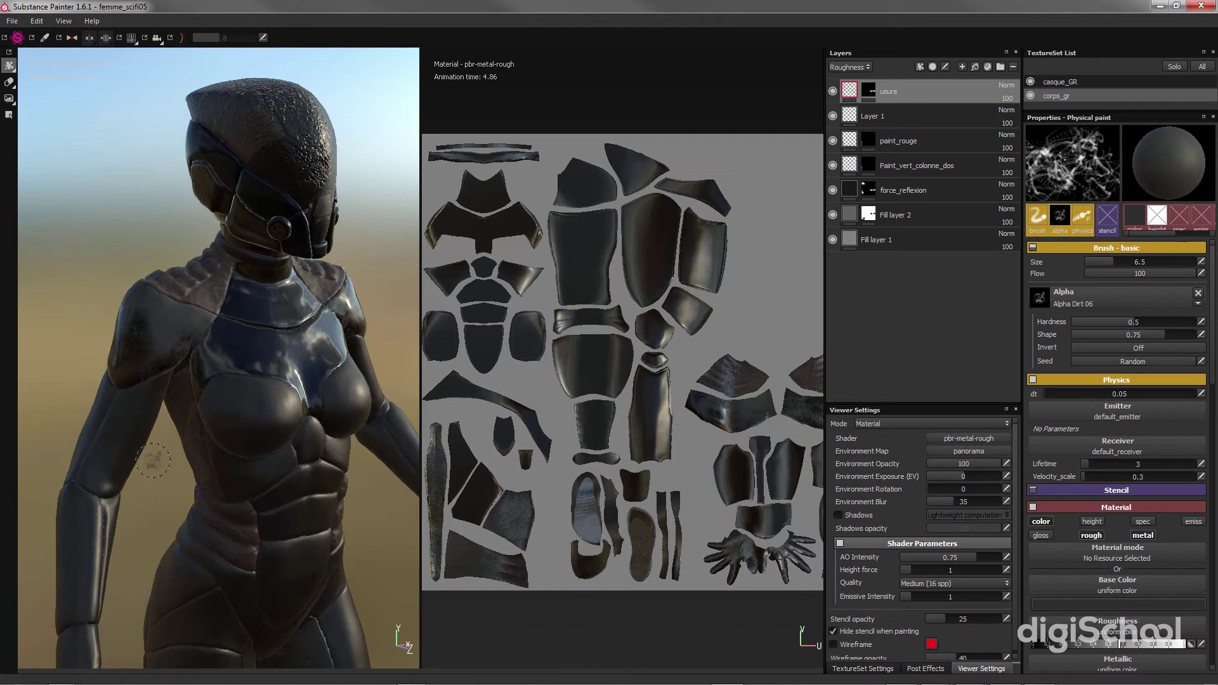
pyautogui.scroll(-1, 152, 461)
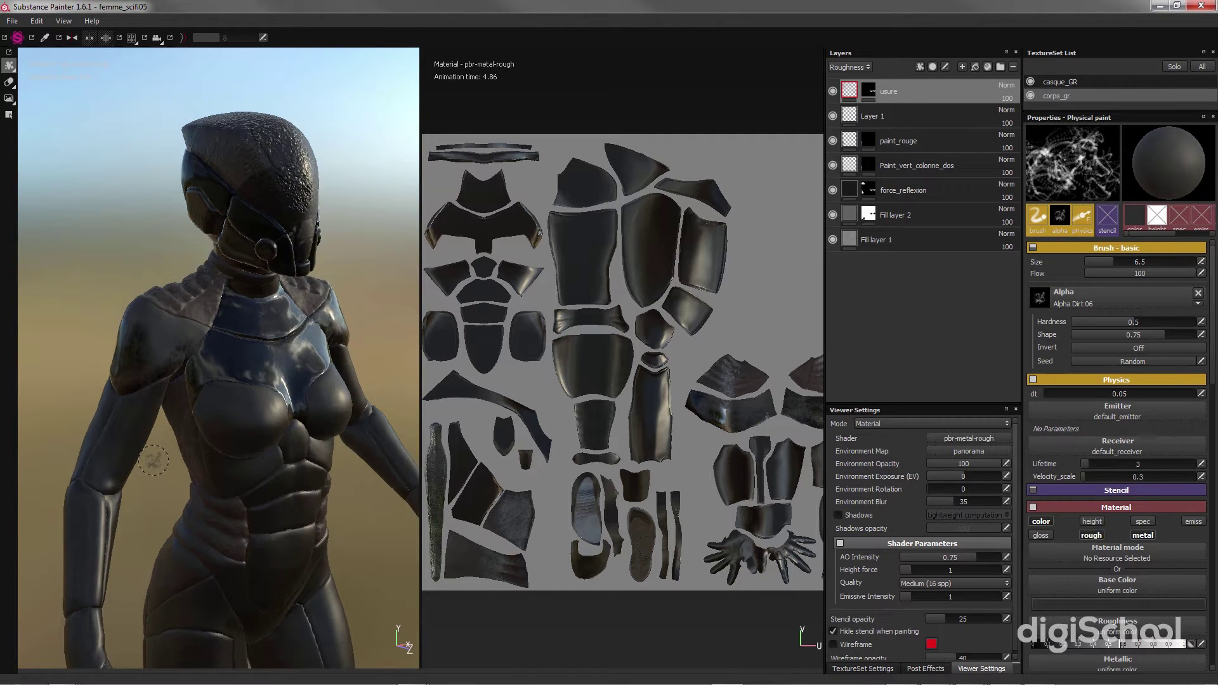
pyautogui.scroll(2, 153, 462)
pyautogui.keyDown('alt'); pyautogui.moveTo(146, 468); pyautogui.dragTo(163, 447, button='middle'); pyautogui.keyUp('alt')
pyautogui.moveTo(163, 447)
pyautogui.keyDown('alt'); pyautogui.mouseDown()
pyautogui.moveTo(153, 476)
pyautogui.moveTo(163, 463)
pyautogui.moveTo(133, 470)
pyautogui.mouseUp(); pyautogui.keyUp('alt')
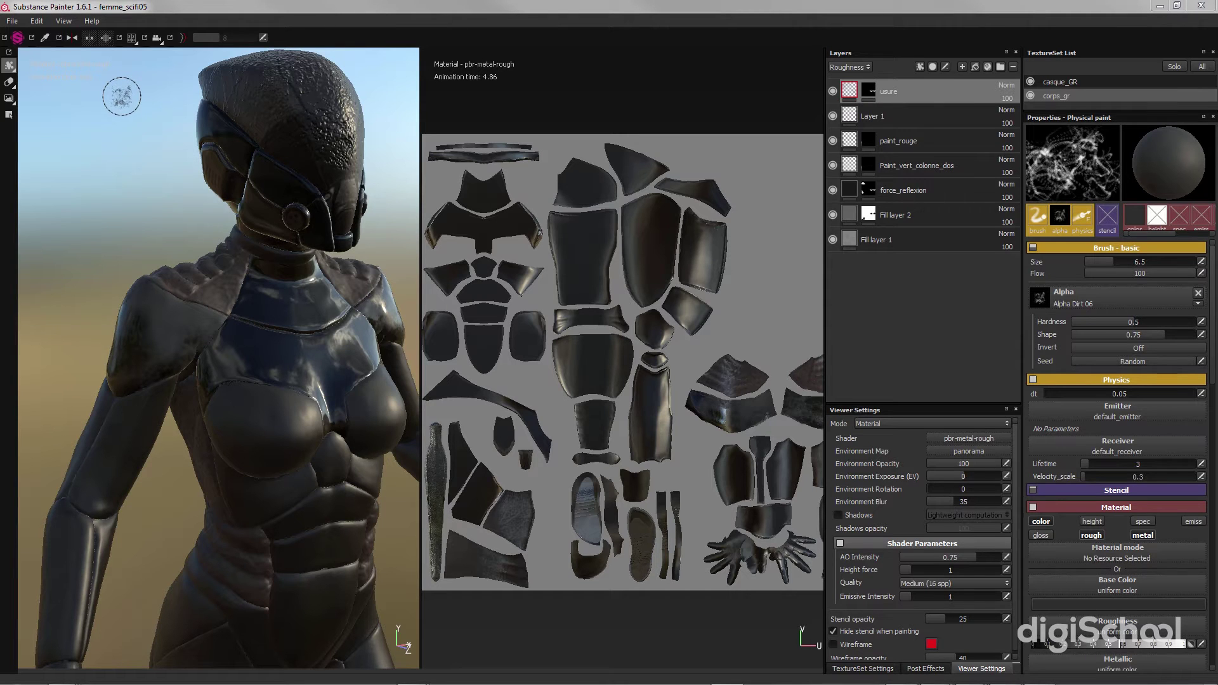
# Step: Choose Physical paint as the painting tool
pyautogui.click(9, 67)
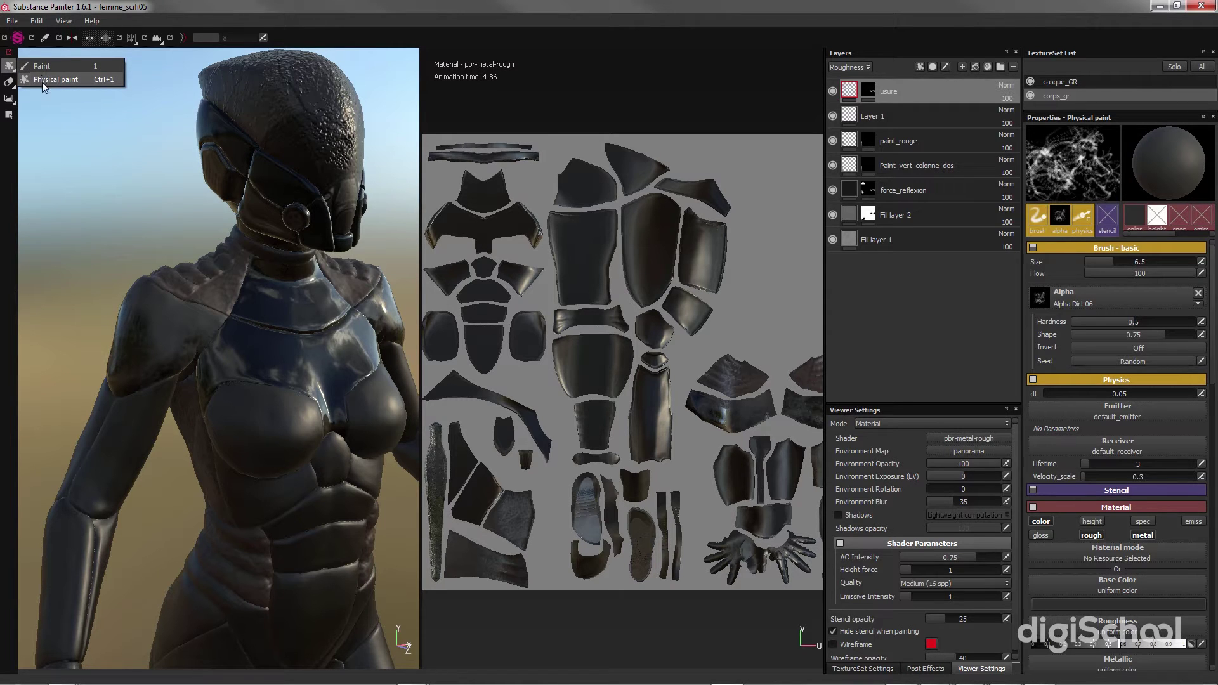
pyautogui.click(46, 82)
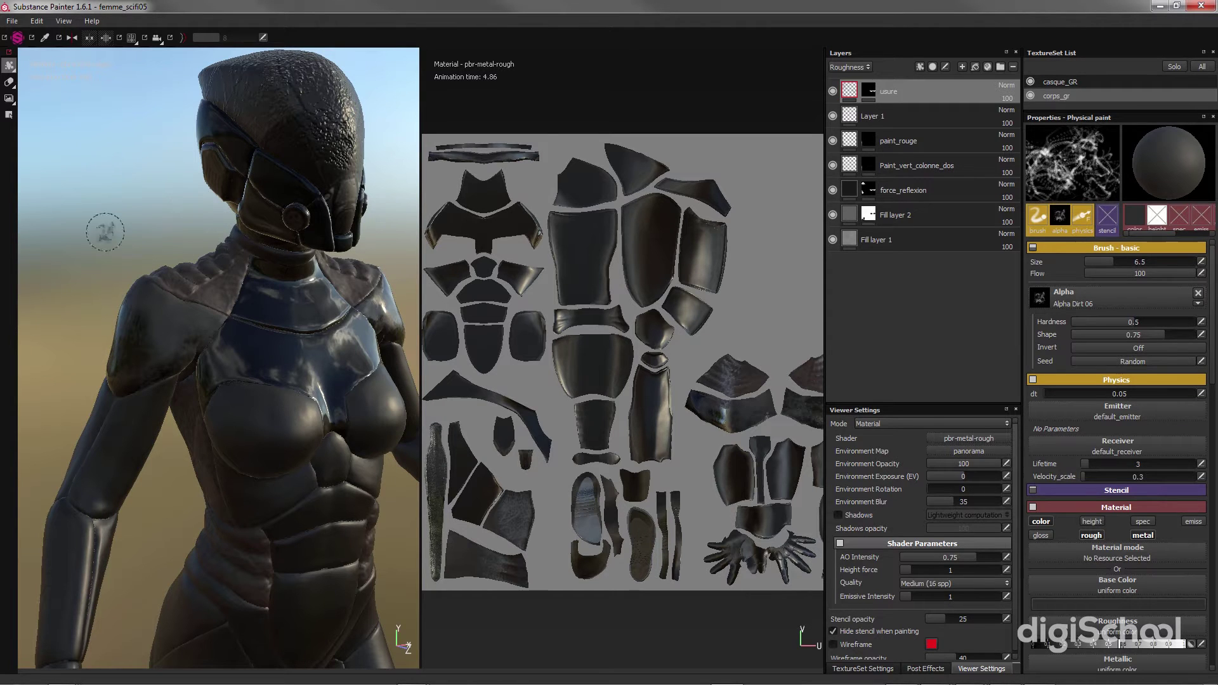
pyautogui.scroll(2, 266, 373)
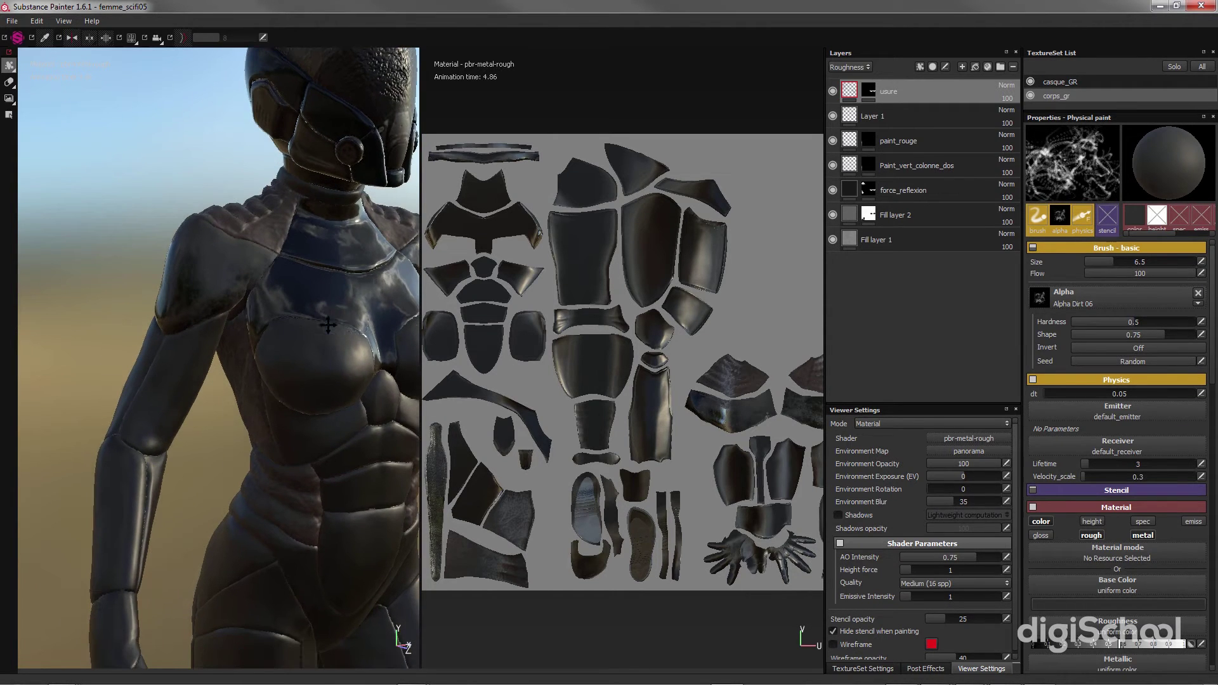
# Step: Add a new layer named bras above the usure layer and give it a black mask
pyautogui.click(961, 65)
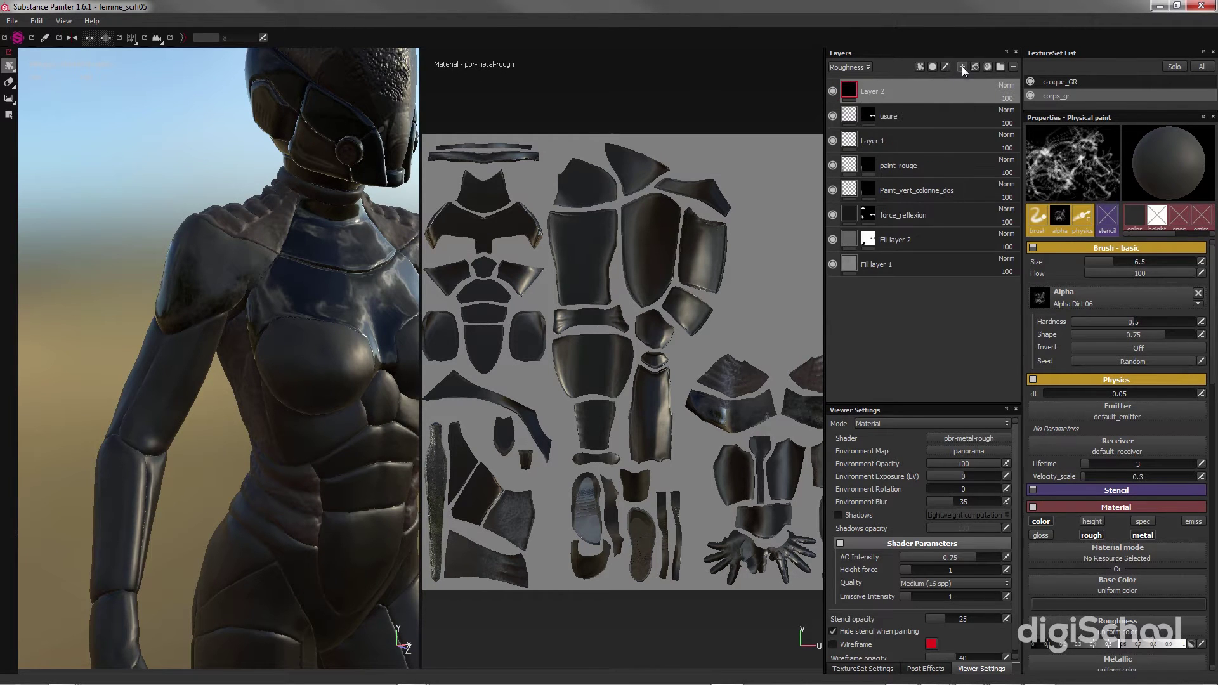
pyautogui.doubleClick(876, 92)
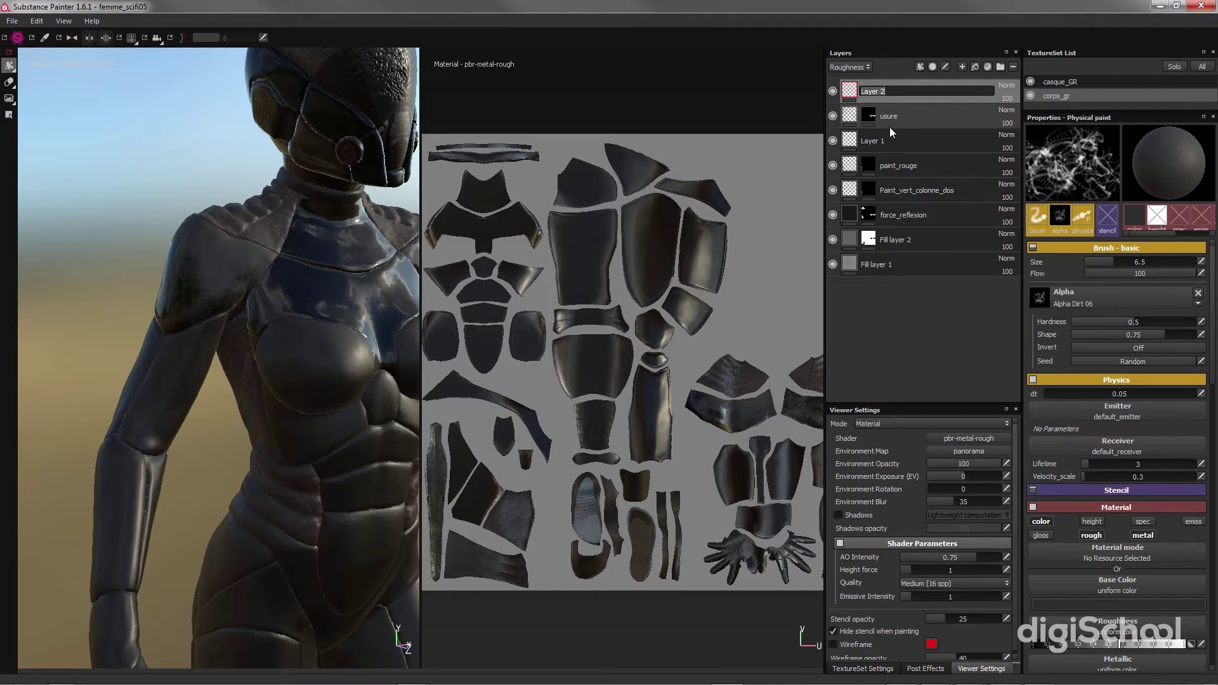
pyautogui.press('Return')
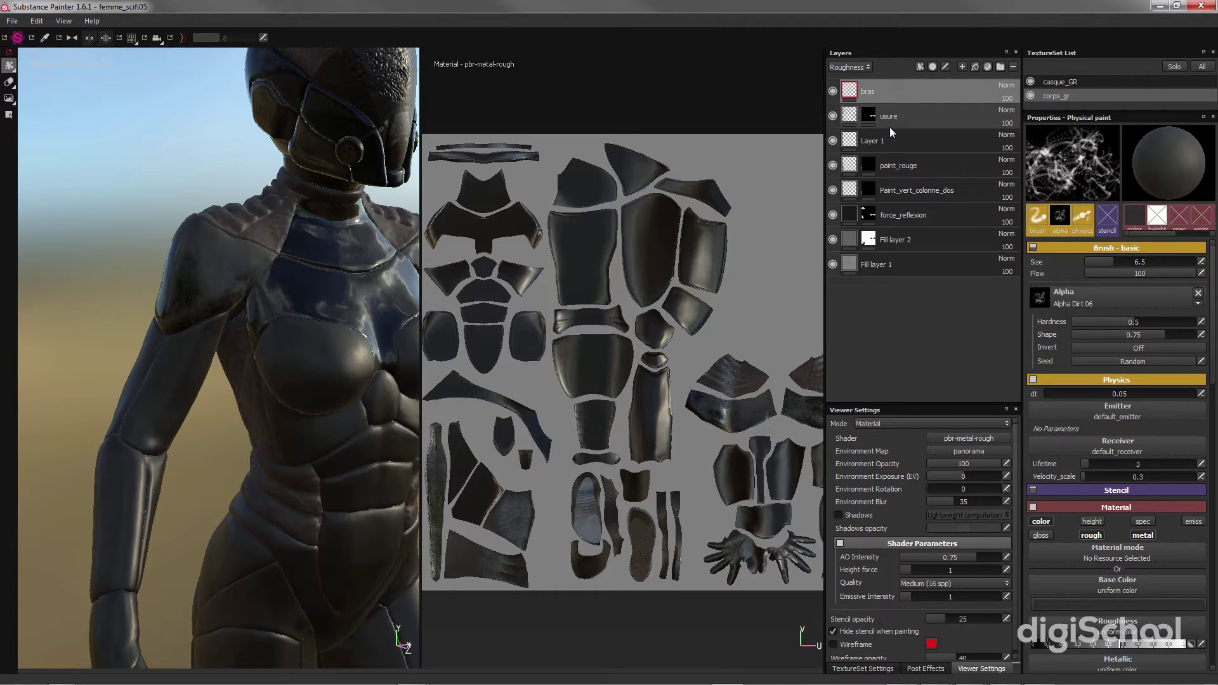
pyautogui.rightClick(877, 90)
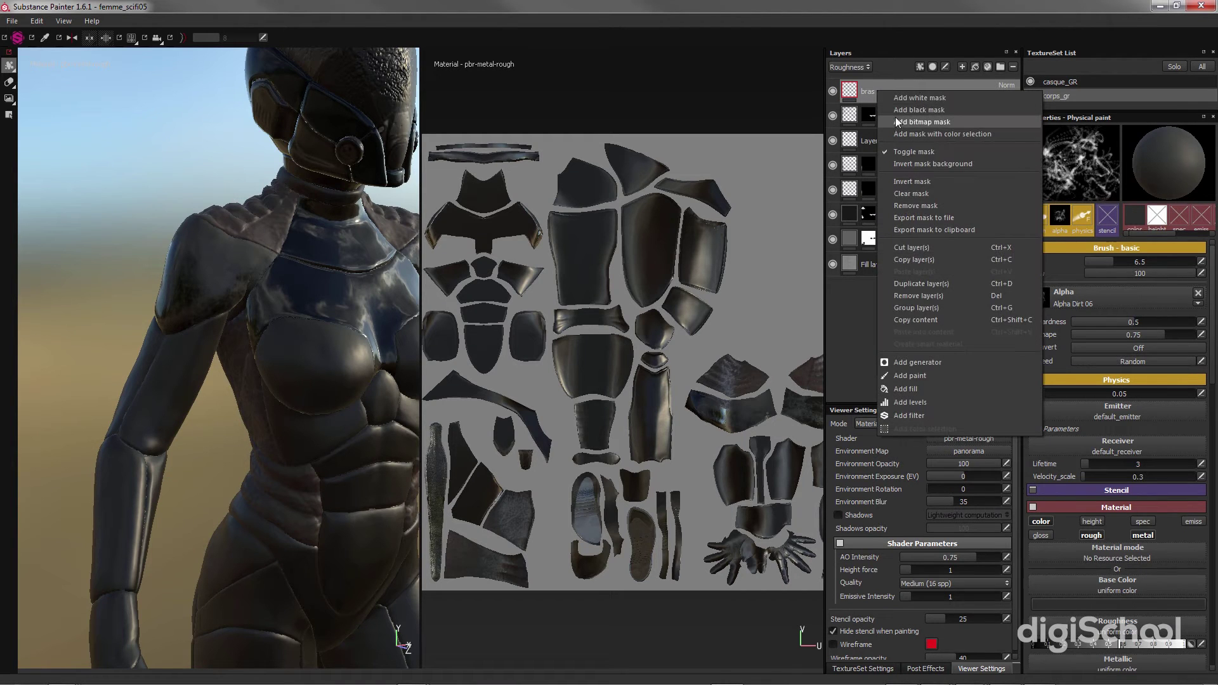
pyautogui.click(901, 110)
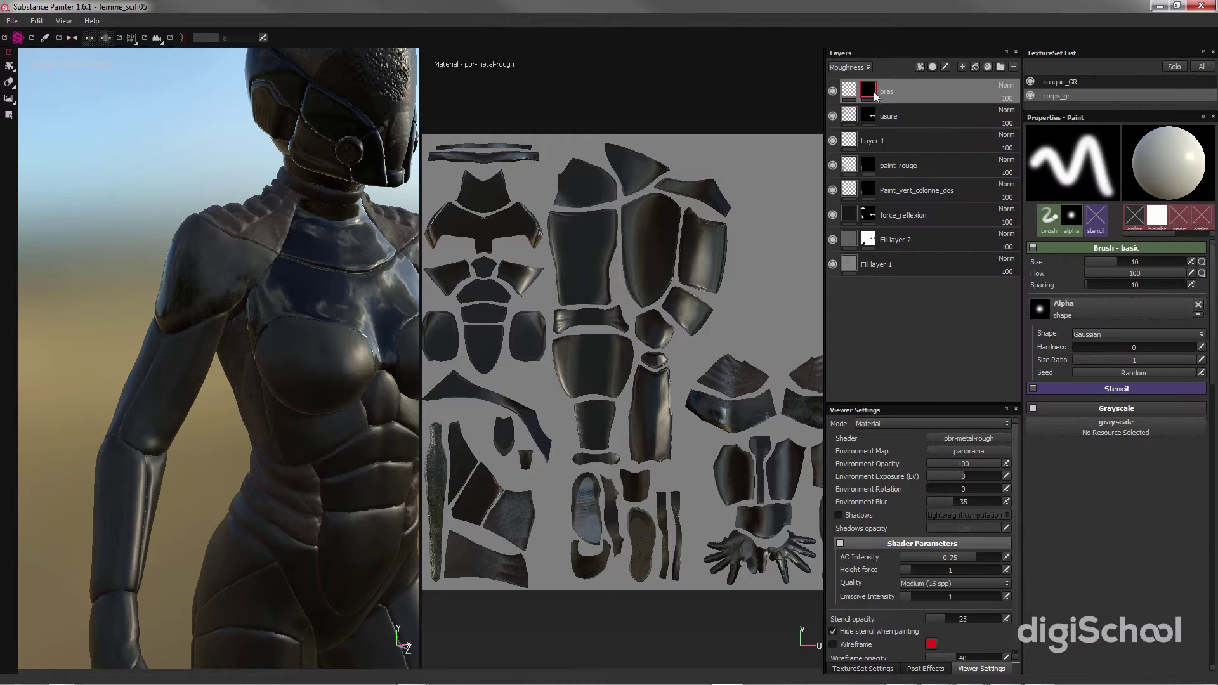
# Step: Fill the arm meshes white in the bras layer's mask with Polygon Fill
pyautogui.click(9, 116)
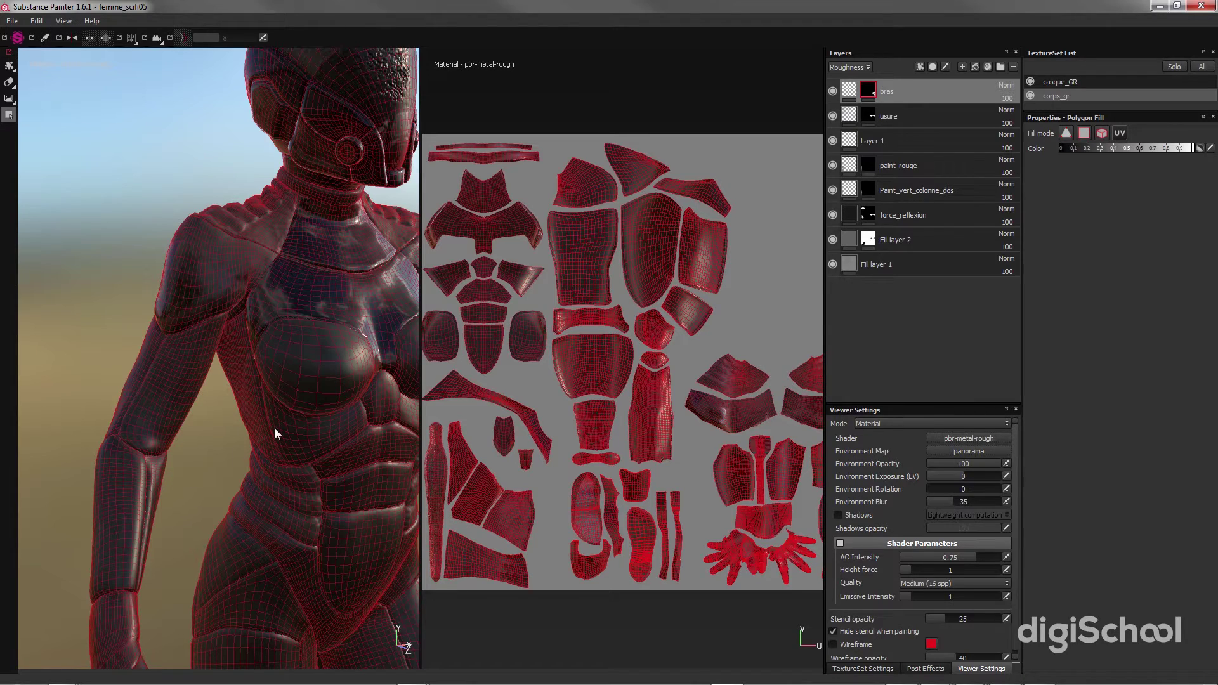
pyautogui.keyDown('alt'); pyautogui.moveTo(273, 429); pyautogui.dragTo(184, 425); pyautogui.keyUp('alt')
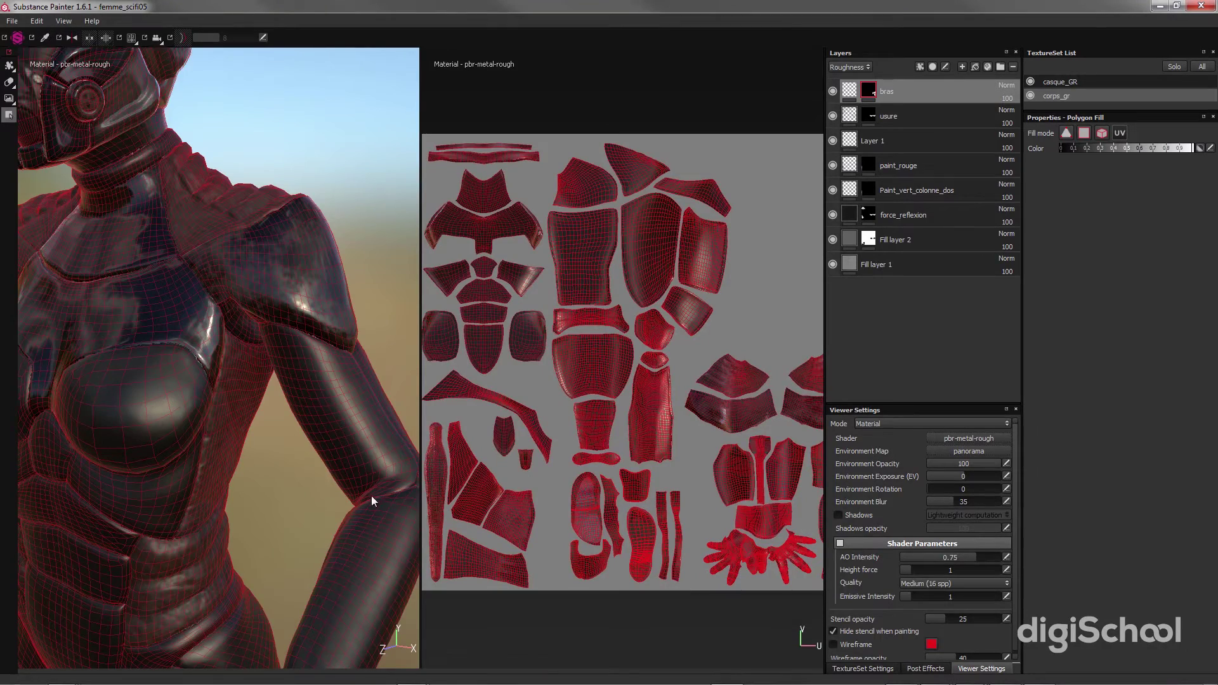
pyautogui.scroll(2, 370, 543)
pyautogui.scroll(-4, 365, 541)
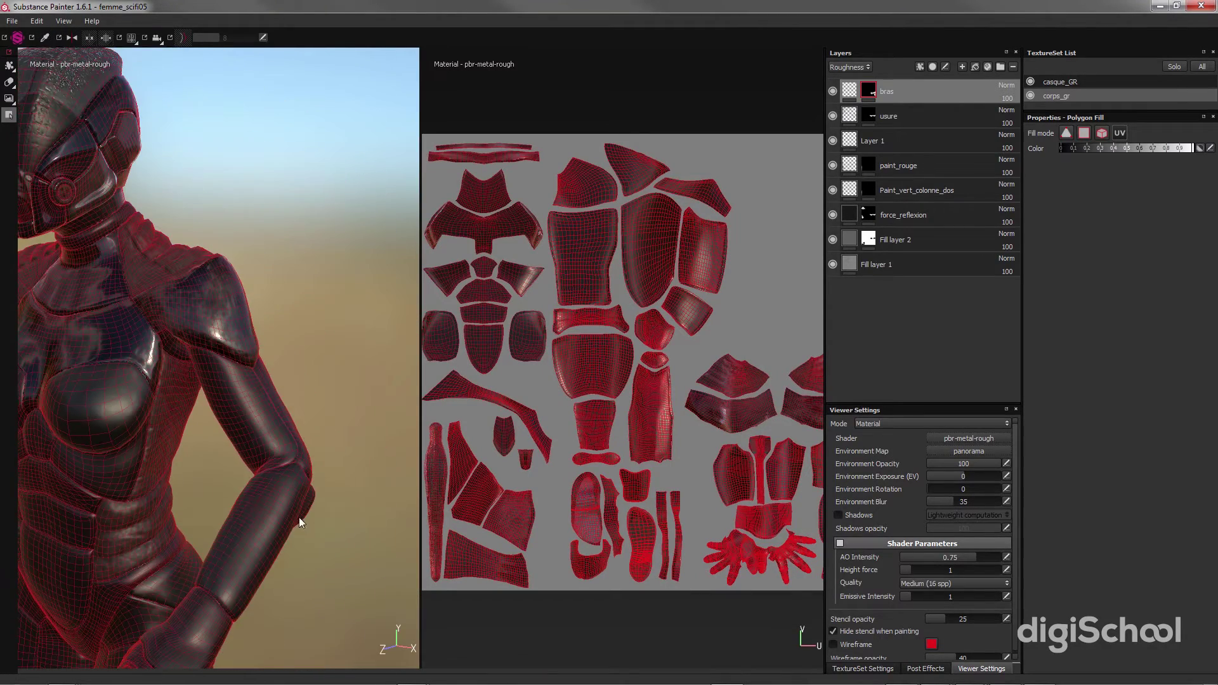
pyautogui.keyDown('alt'); pyautogui.moveTo(255, 499); pyautogui.dragTo(310, 480); pyautogui.keyUp('alt')
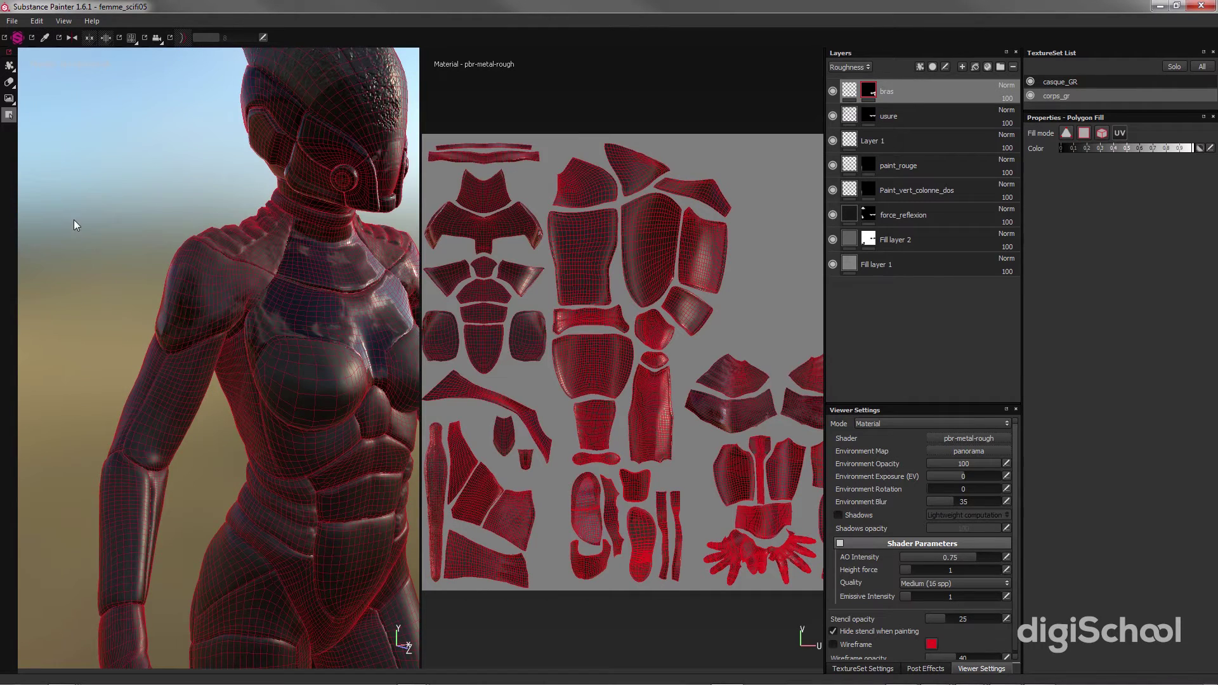
# Step: Target the bras layer's content instead of its mask and set up Physical paint with size 20.69 and a white base color
pyautogui.click(9, 65)
pyautogui.keyDown('alt'); pyautogui.moveTo(325, 513); pyautogui.dragTo(276, 489); pyautogui.keyUp('alt')
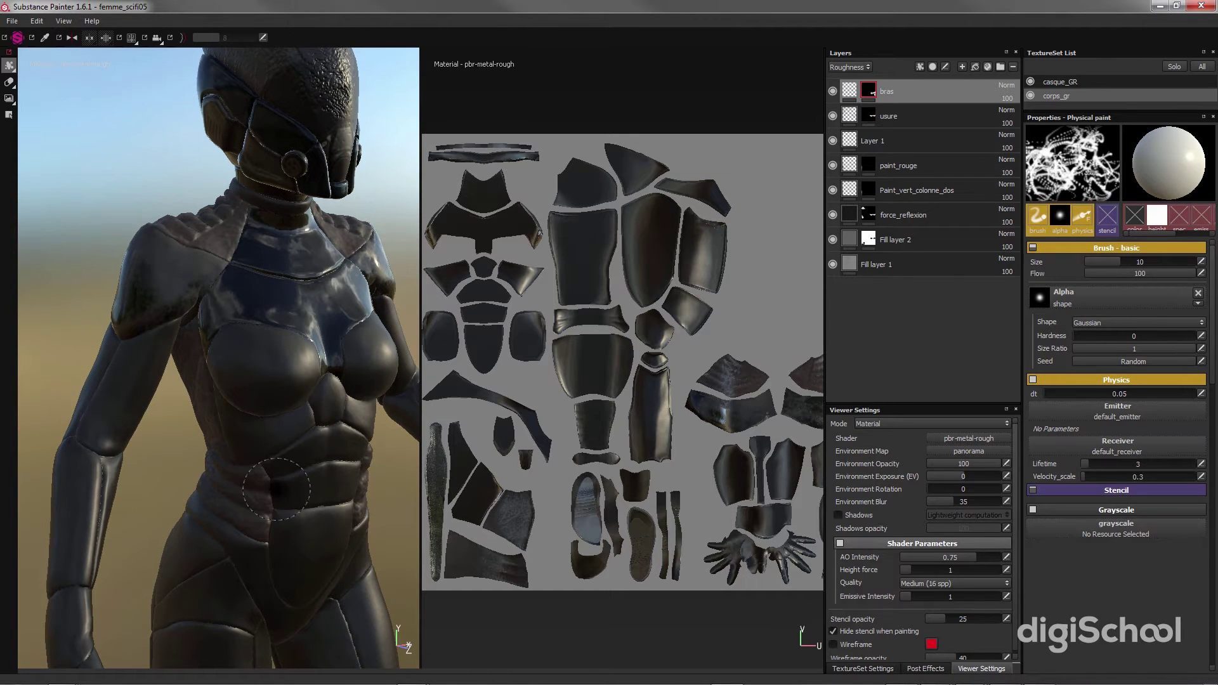
pyautogui.click(10, 66)
pyautogui.click(42, 67)
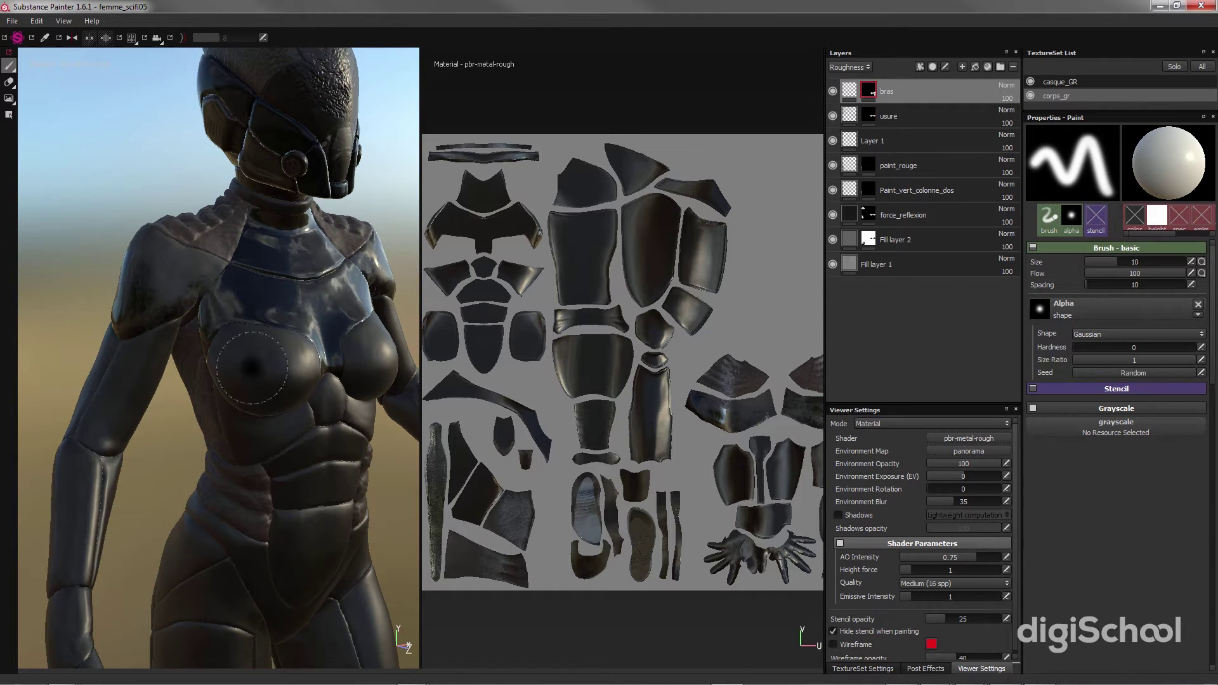
pyautogui.click(850, 91)
pyautogui.hotkey('ctrl', '1')
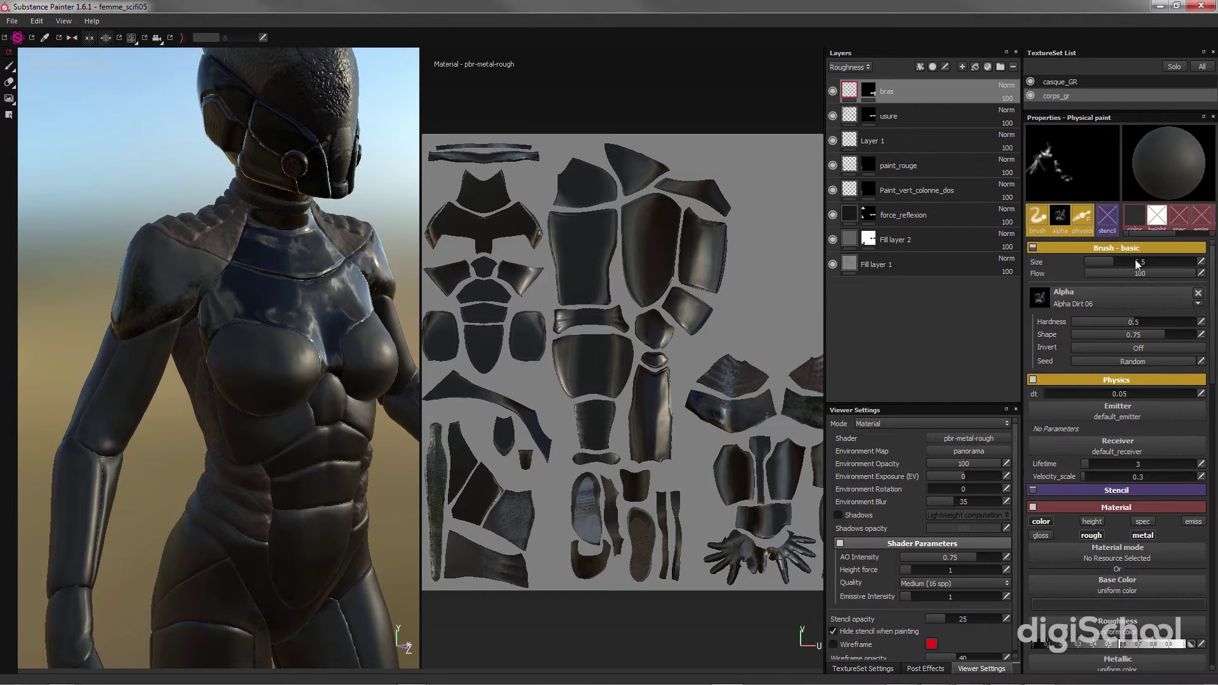
pyautogui.click(1135, 260)
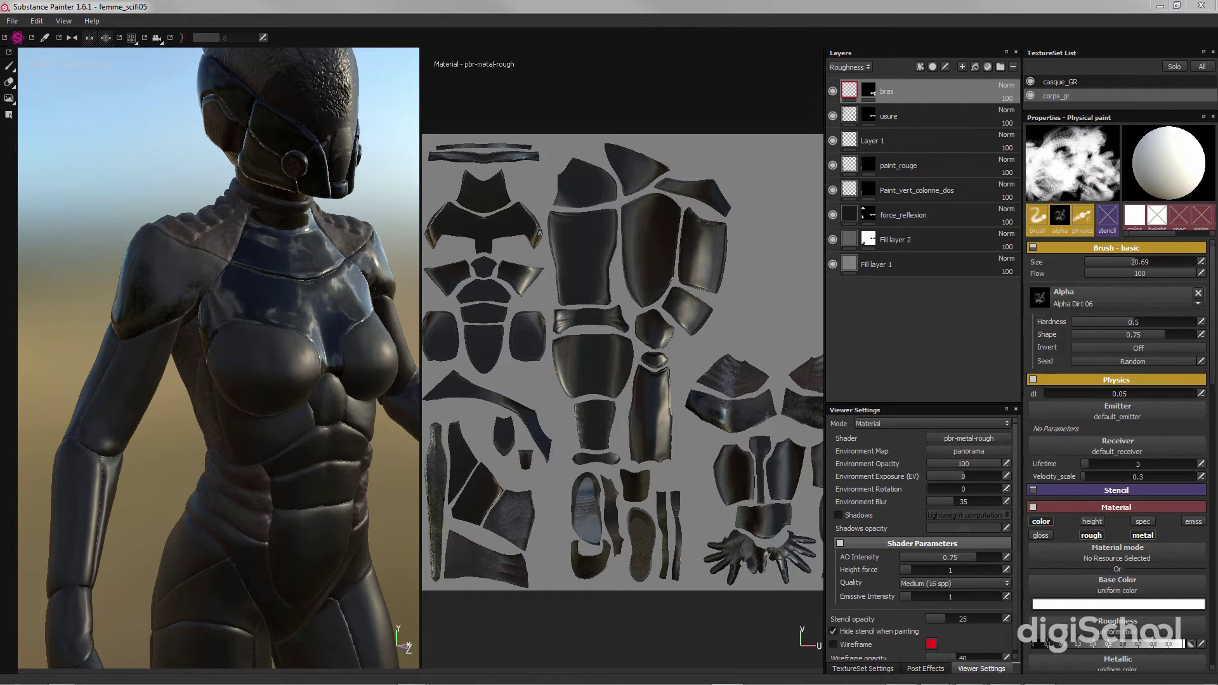
# Step: Try painting the character's arms white with broad brush strokes, and undo the painting
pyautogui.moveTo(87, 385)
pyautogui.mouseDown()
pyautogui.moveTo(152, 337)
pyautogui.moveTo(69, 476)
pyautogui.mouseUp()
pyautogui.moveTo(77, 559)
pyautogui.mouseDown()
pyautogui.moveTo(105, 593)
pyautogui.moveTo(58, 571)
pyautogui.moveTo(169, 330)
pyautogui.mouseUp()
pyautogui.moveTo(339, 400)
pyautogui.keyDown('alt'); pyautogui.mouseDown()
pyautogui.moveTo(260, 409)
pyautogui.moveTo(294, 417)
pyautogui.mouseUp(); pyautogui.keyUp('alt')
pyautogui.scroll(-3, 294, 416)
pyautogui.keyDown('alt'); pyautogui.moveTo(295, 416); pyautogui.dragTo(163, 402, button='middle'); pyautogui.keyUp('alt')
pyautogui.keyDown('alt'); pyautogui.moveTo(164, 402); pyautogui.dragTo(217, 411); pyautogui.keyUp('alt')
pyautogui.keyDown('alt'); pyautogui.moveTo(218, 411); pyautogui.dragTo(247, 390, button='middle'); pyautogui.keyUp('alt')
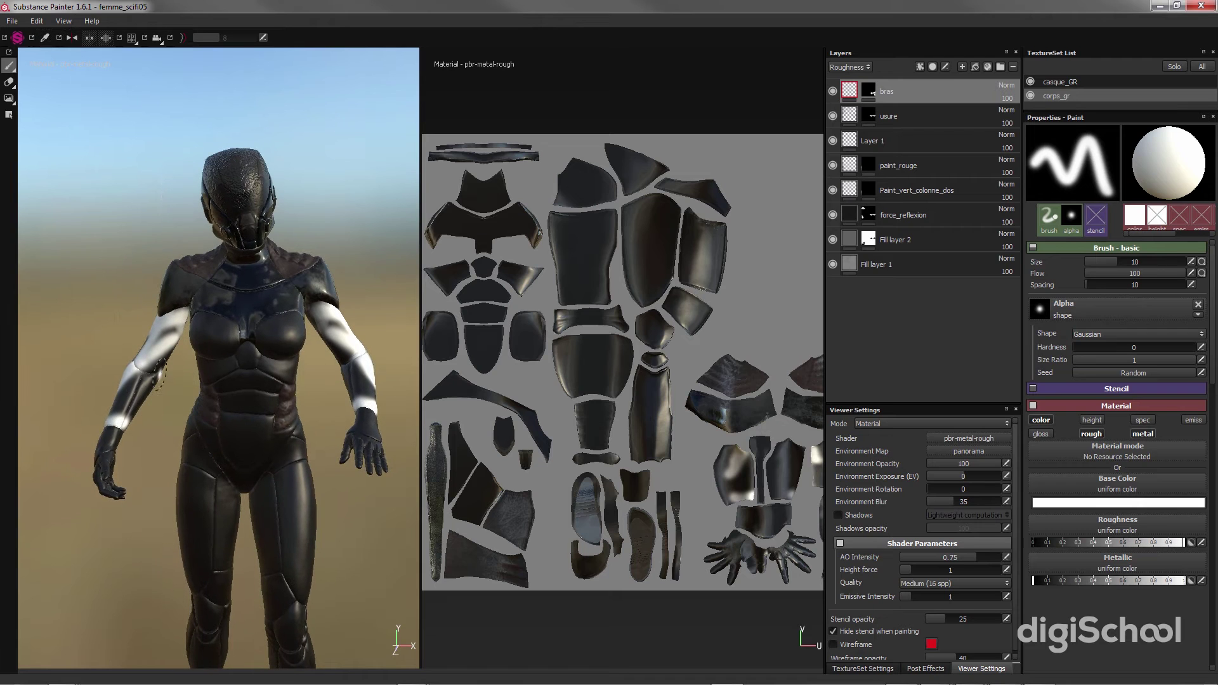
pyautogui.hotkey('ctrl', 'z')
# Step: Paint a soft white stroke of brush size 10 along the arm from the elbow to the upper arm
pyautogui.moveTo(131, 390); pyautogui.dragTo(184, 323)
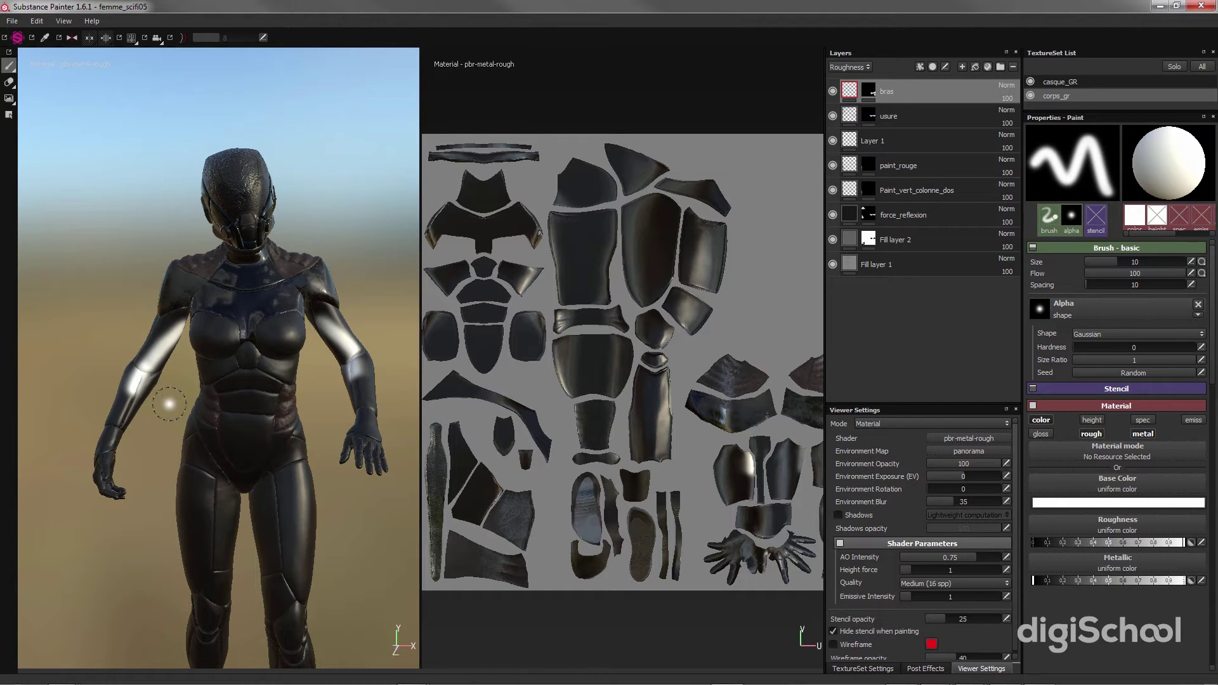
pyautogui.keyDown('alt'); pyautogui.moveTo(168, 412); pyautogui.dragTo(216, 403); pyautogui.keyUp('alt')
pyautogui.scroll(-3, 213, 408)
pyautogui.scroll(3, 213, 408)
pyautogui.keyDown('alt'); pyautogui.moveTo(212, 405); pyautogui.dragTo(273, 367, button='middle'); pyautogui.keyUp('alt')
pyautogui.keyDown('alt'); pyautogui.moveTo(273, 367); pyautogui.dragTo(239, 364); pyautogui.keyUp('alt')
pyautogui.keyDown('alt'); pyautogui.moveTo(240, 364); pyautogui.dragTo(212, 391, button='middle'); pyautogui.keyUp('alt')
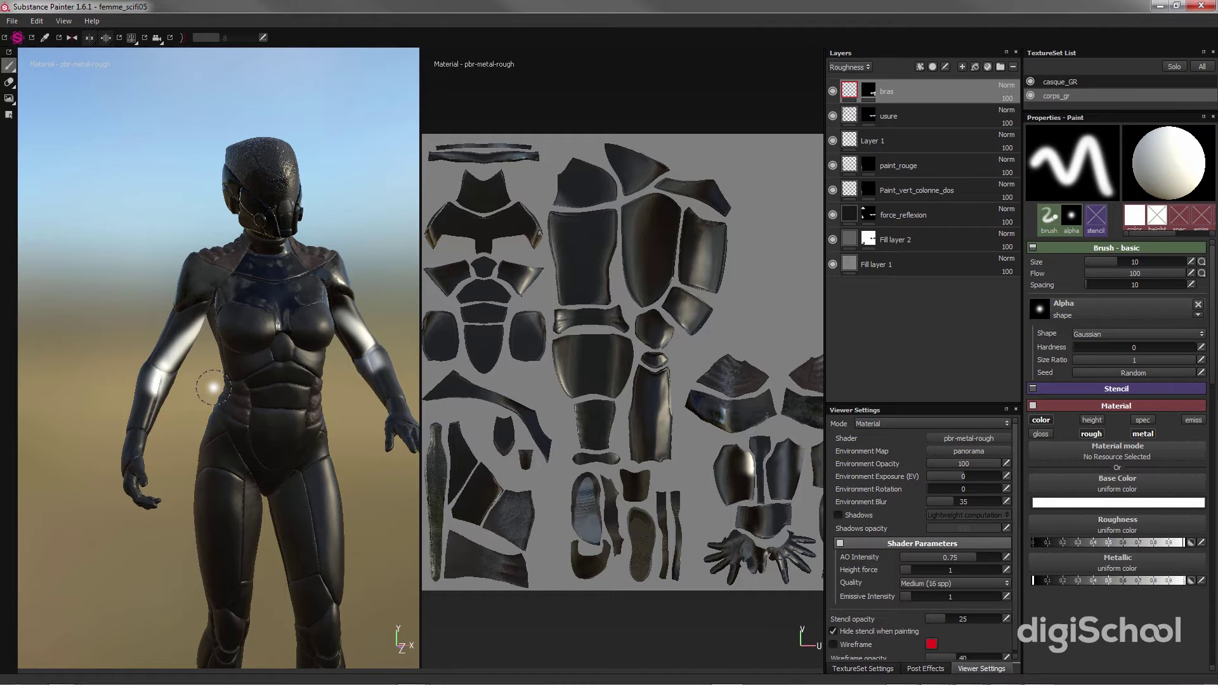
pyautogui.moveTo(195, 392)
pyautogui.keyDown('alt'); pyautogui.mouseDown()
pyautogui.moveTo(244, 384)
pyautogui.moveTo(196, 383)
pyautogui.mouseUp(); pyautogui.keyUp('alt')
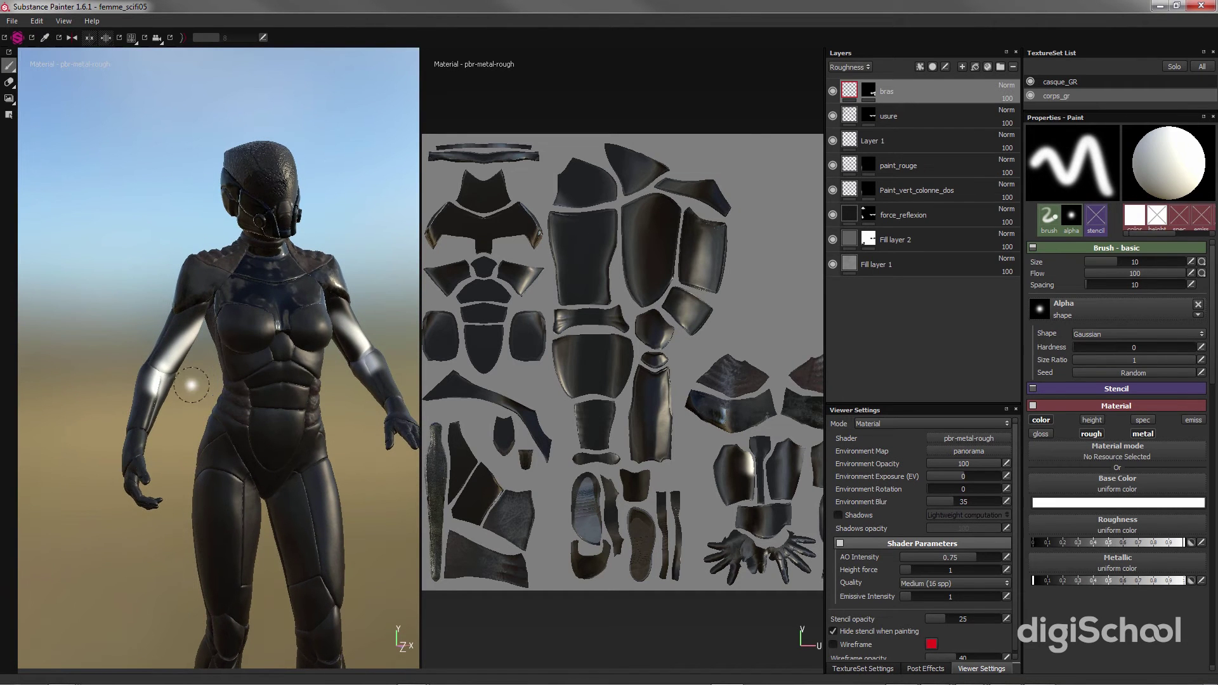
# Step: Paint the arms solid white with only the corps_gr texture set isolated, and restore the full model display
pyautogui.hotkey('alt', 'q')
pyautogui.moveTo(168, 329)
pyautogui.mouseDown()
pyautogui.moveTo(141, 428)
pyautogui.moveTo(196, 304)
pyautogui.moveTo(187, 320)
pyautogui.mouseUp()
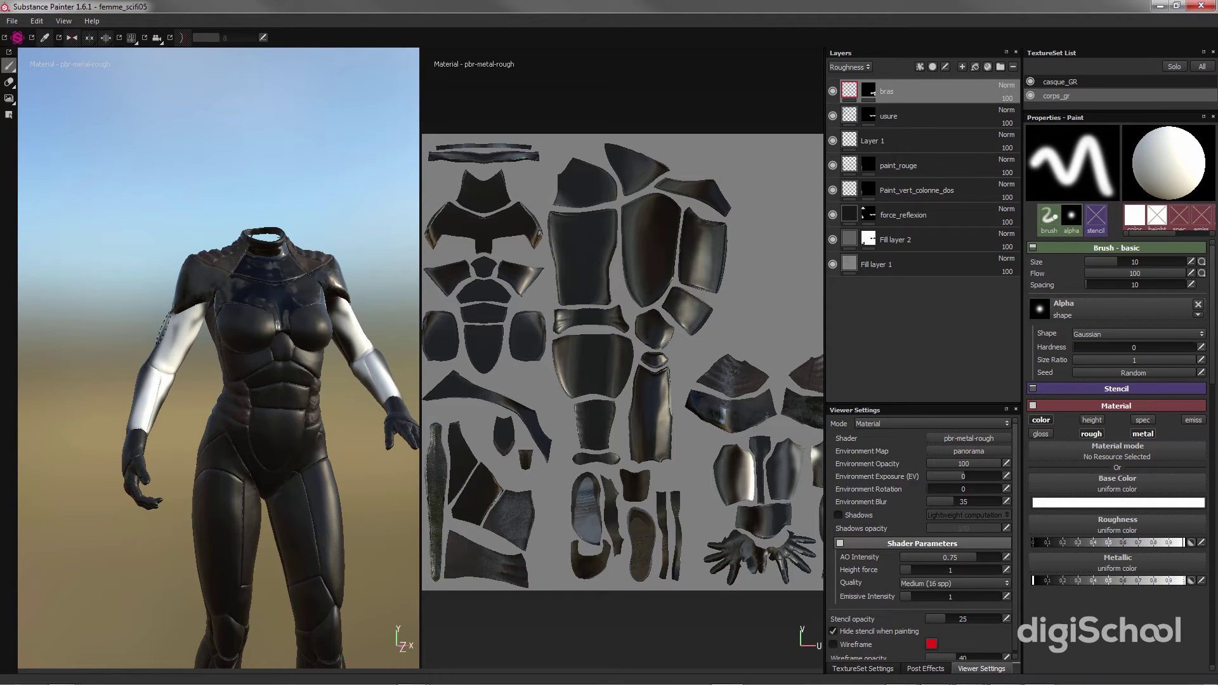
pyautogui.moveTo(127, 404)
pyautogui.mouseDown()
pyautogui.moveTo(156, 348)
pyautogui.moveTo(184, 337)
pyautogui.mouseUp()
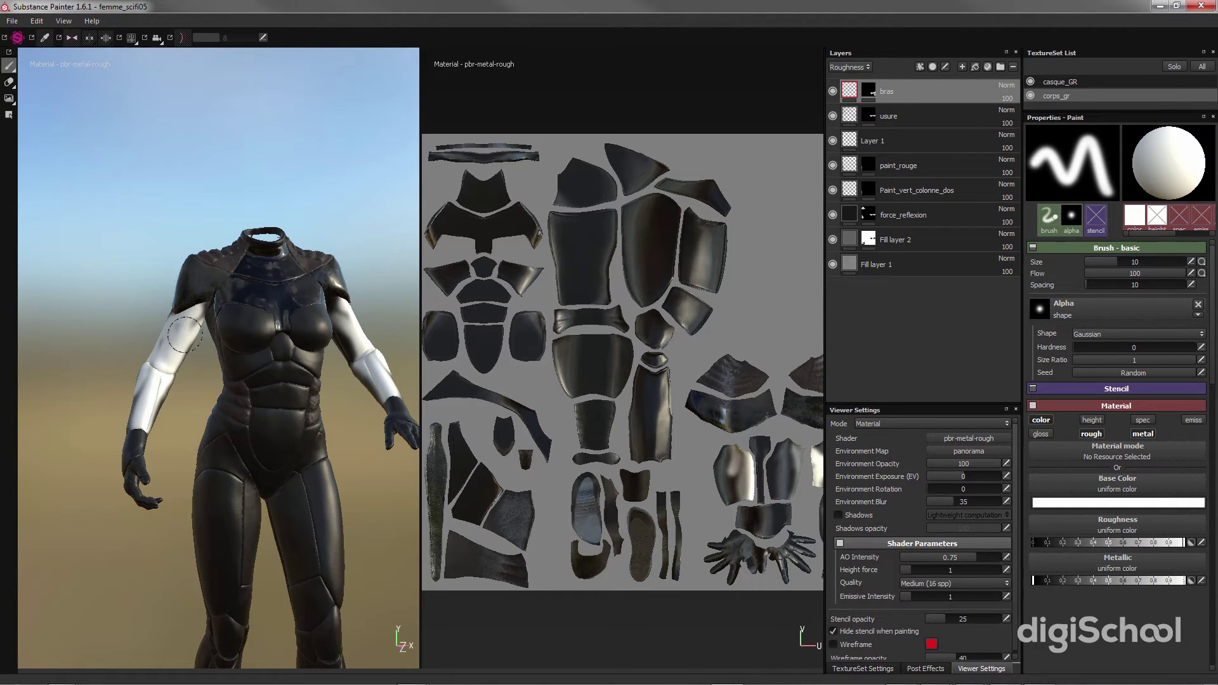
pyautogui.hotkey('alt', 'q')
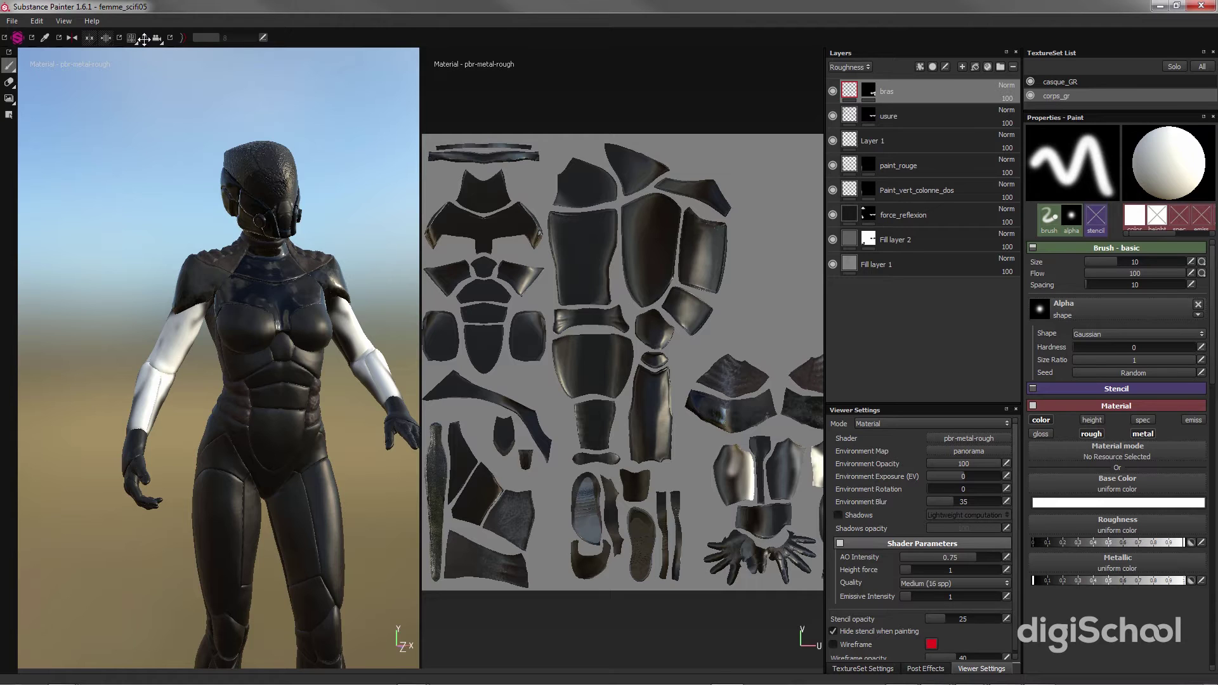
# Step: Turn on symmetry, examine its mirror plane around the character, and turn symmetry off again
pyautogui.click(74, 37)
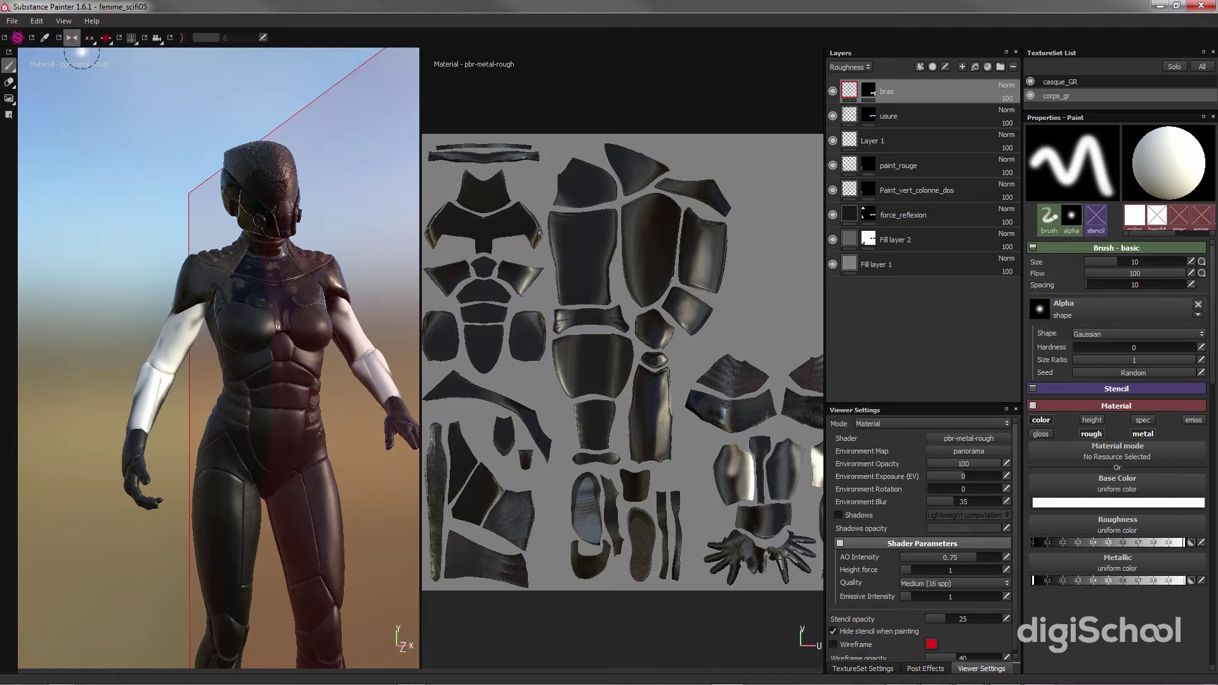
pyautogui.keyDown('alt'); pyautogui.moveTo(241, 259); pyautogui.dragTo(263, 307); pyautogui.keyUp('alt')
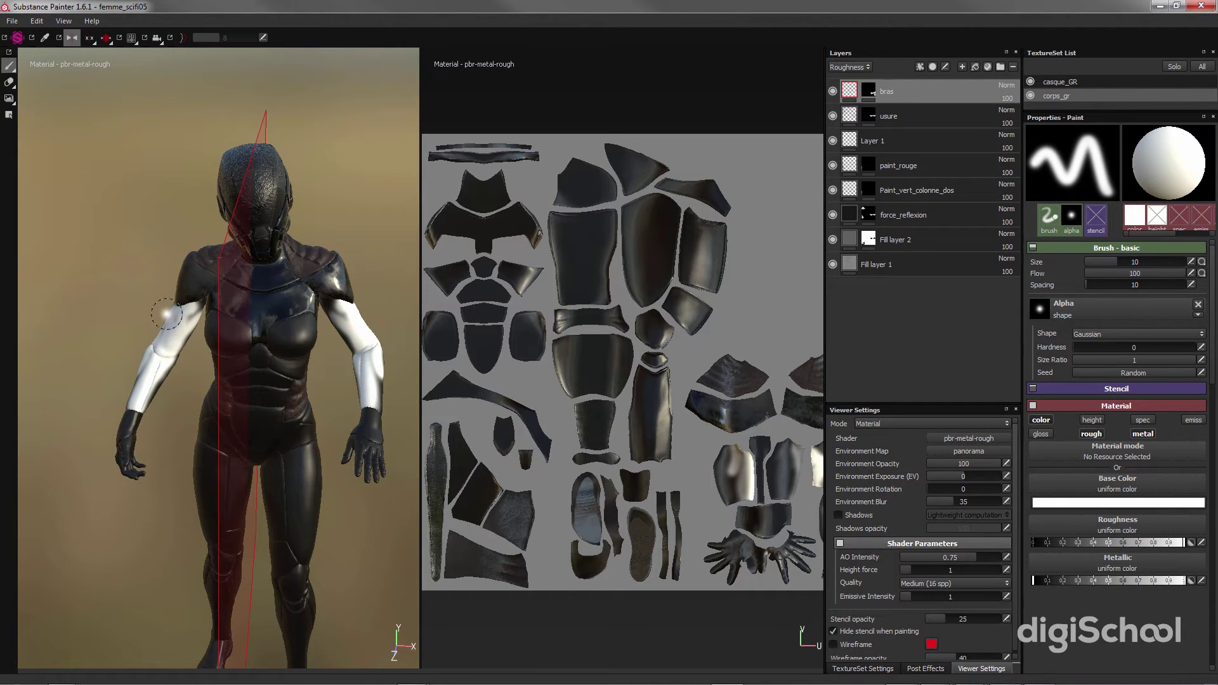
pyautogui.keyDown('alt'); pyautogui.moveTo(284, 331); pyautogui.dragTo(287, 304); pyautogui.keyUp('alt')
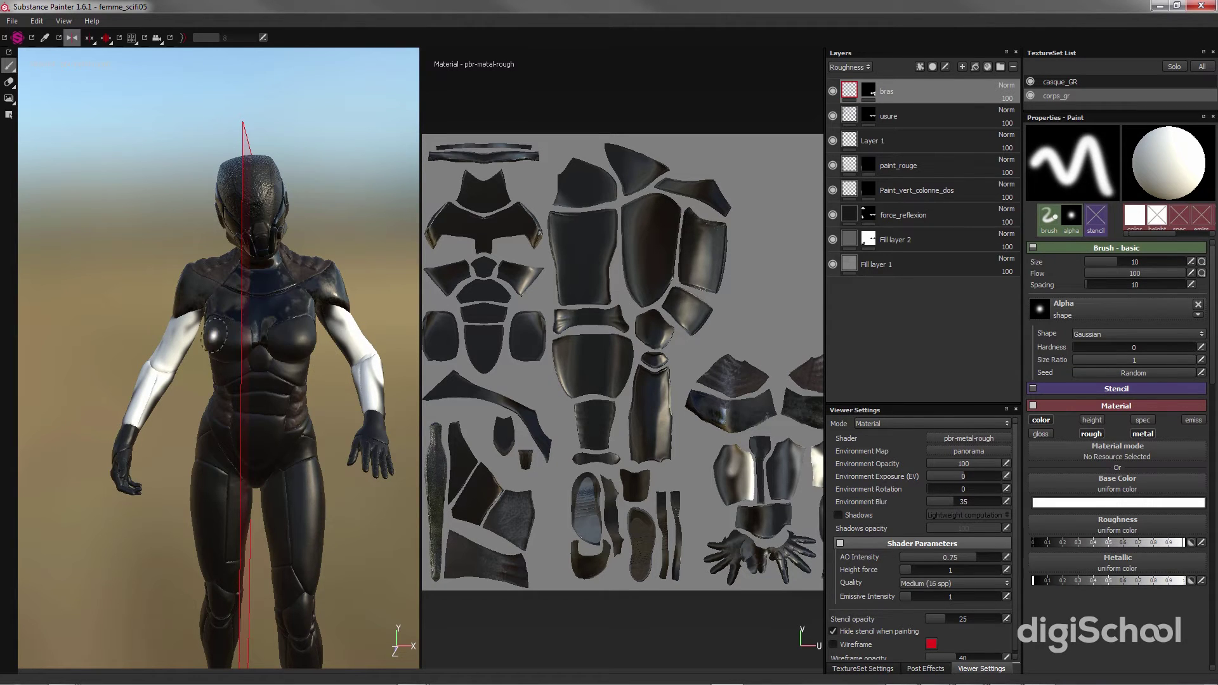
pyautogui.keyDown('alt'); pyautogui.moveTo(260, 322); pyautogui.dragTo(276, 331); pyautogui.keyUp('alt')
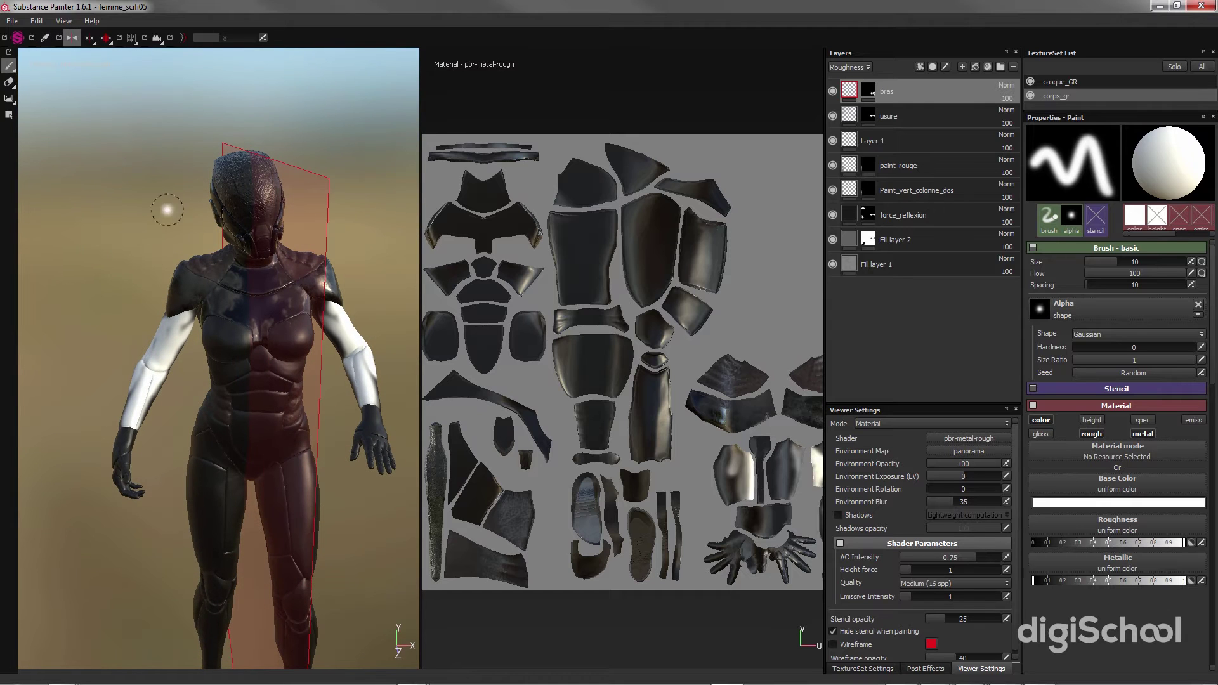
pyautogui.click(75, 37)
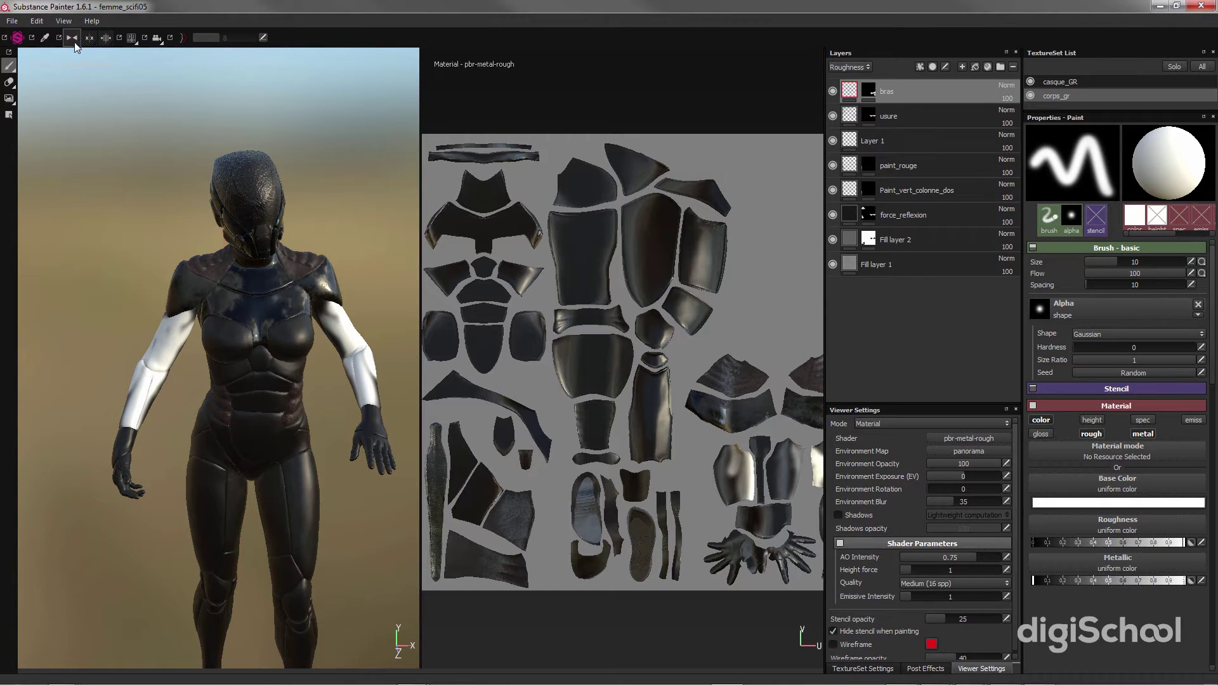
# Step: Paint white directly on the partly painted arm island above the hands in the 2D UV view
pyautogui.scroll(5, 263, 343)
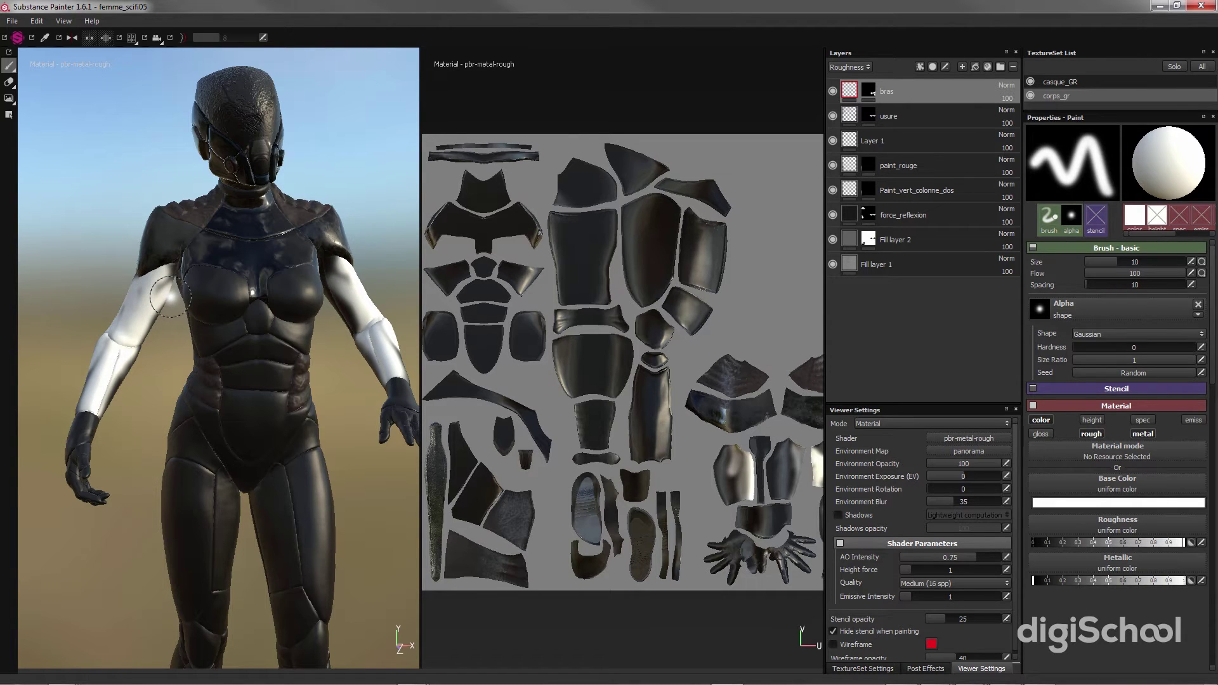
pyautogui.scroll(3, 672, 506)
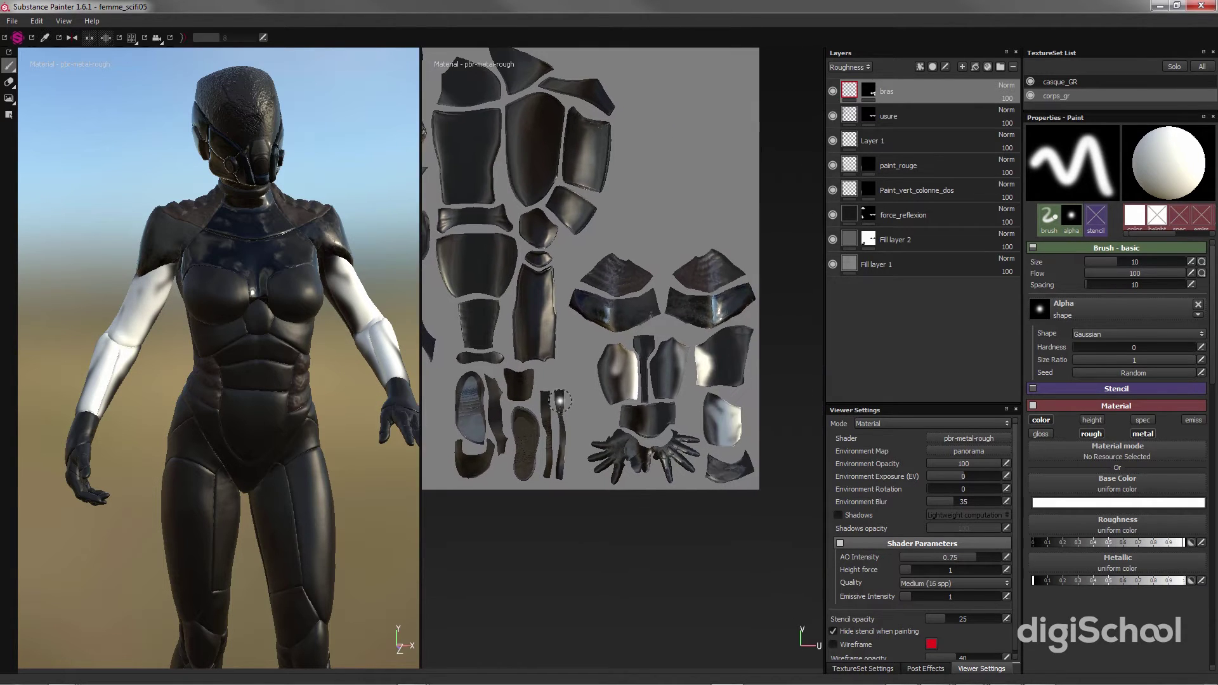
pyautogui.scroll(5, 561, 401)
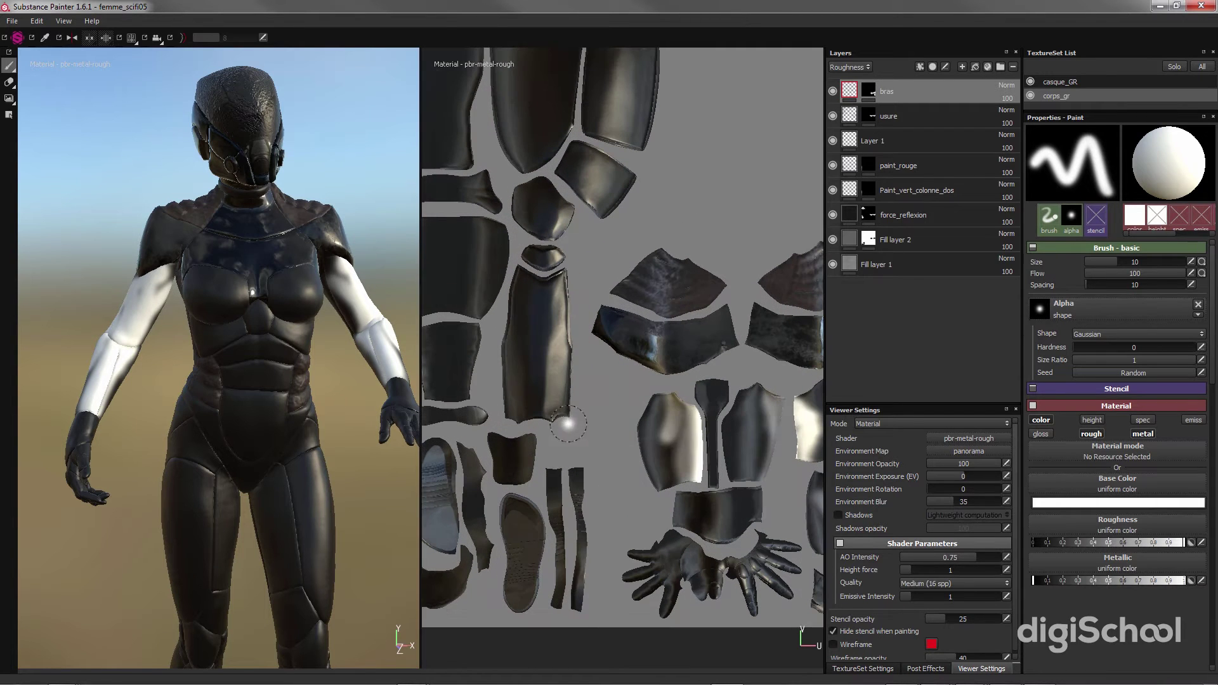
pyautogui.moveTo(674, 421)
pyautogui.mouseDown()
pyautogui.moveTo(657, 474)
pyautogui.moveTo(660, 412)
pyautogui.moveTo(661, 440)
pyautogui.mouseUp()
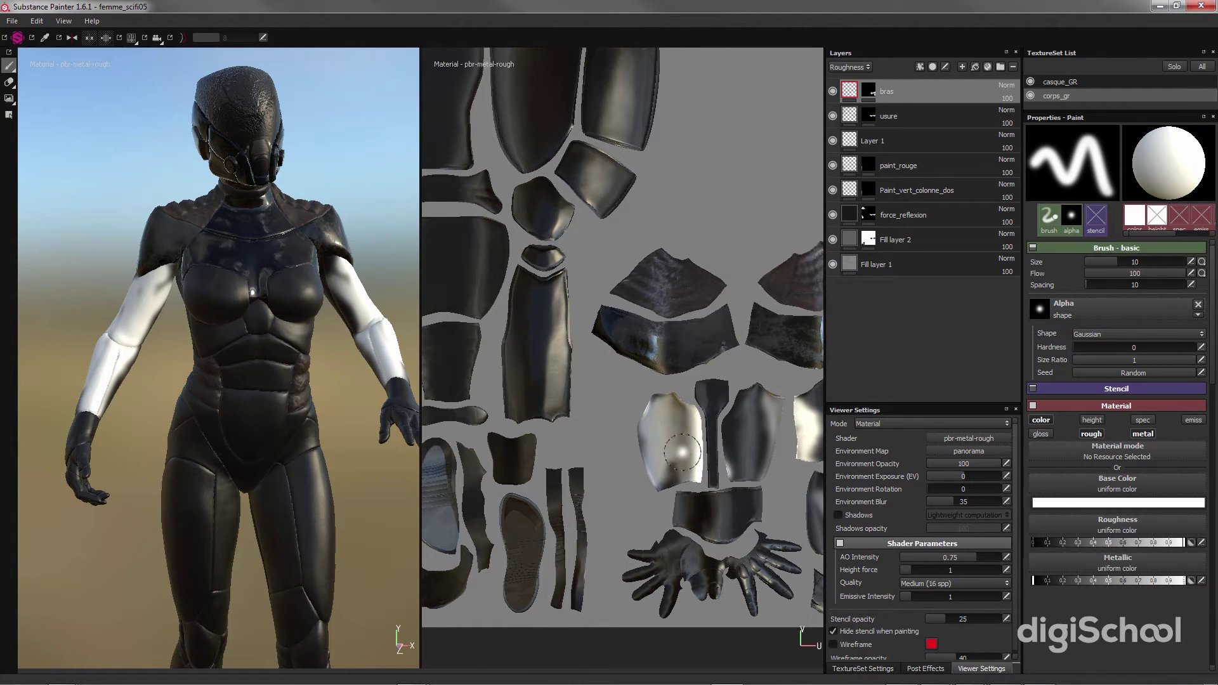
# Step: Paint a soft white stroke on the second arm island above the hands in the 2D UV view
pyautogui.moveTo(743, 424)
pyautogui.mouseDown()
pyautogui.moveTo(753, 433)
pyautogui.moveTo(750, 401)
pyautogui.mouseUp()
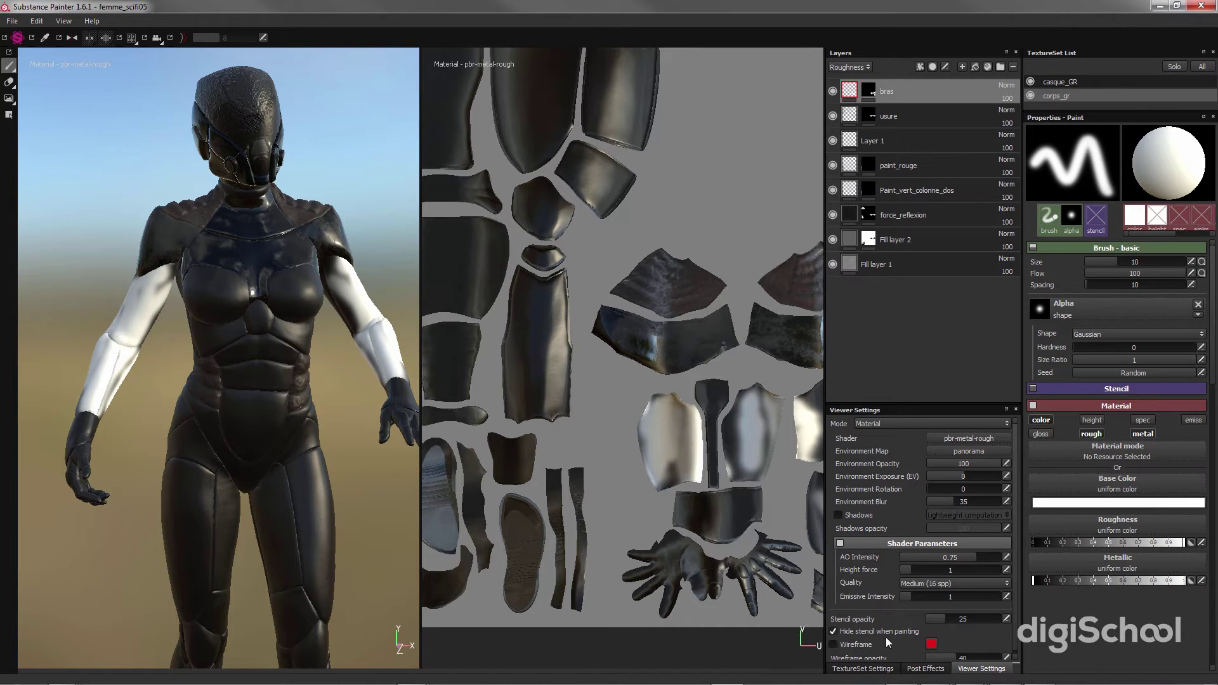
# Step: Revert all white strokes on the arms through the undo stack, back to the last geometry selection entry
pyautogui.scroll(-1, 885, 533)
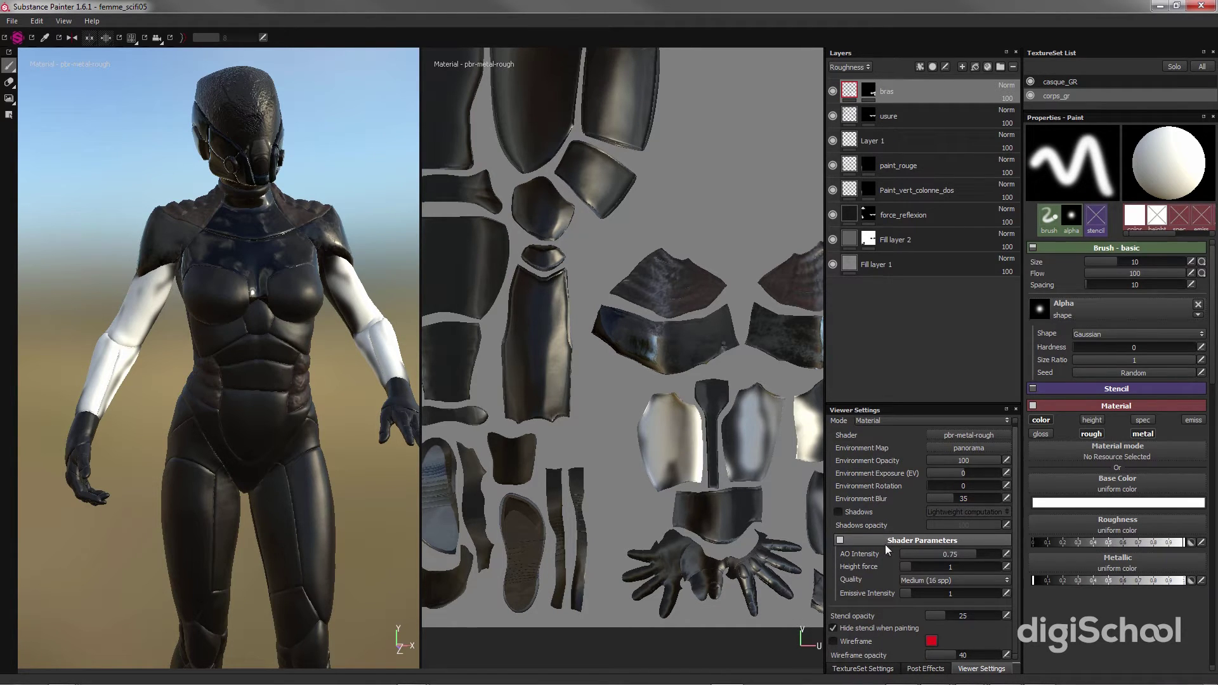
pyautogui.click(879, 669)
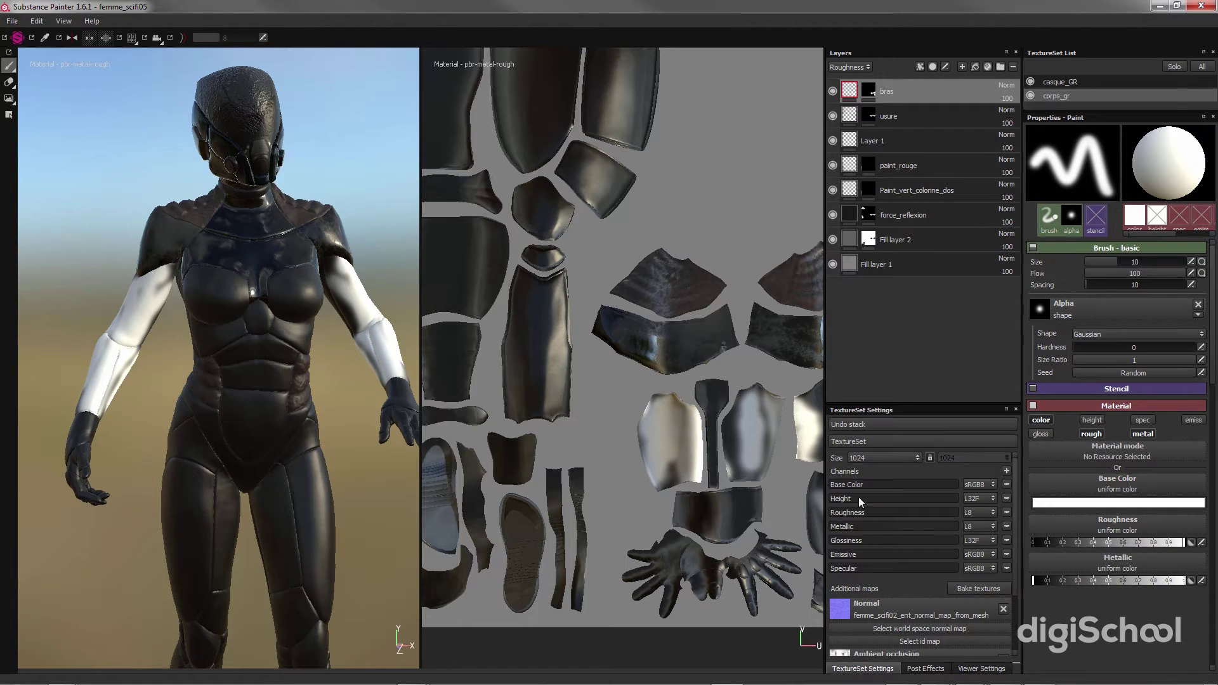
pyautogui.click(858, 425)
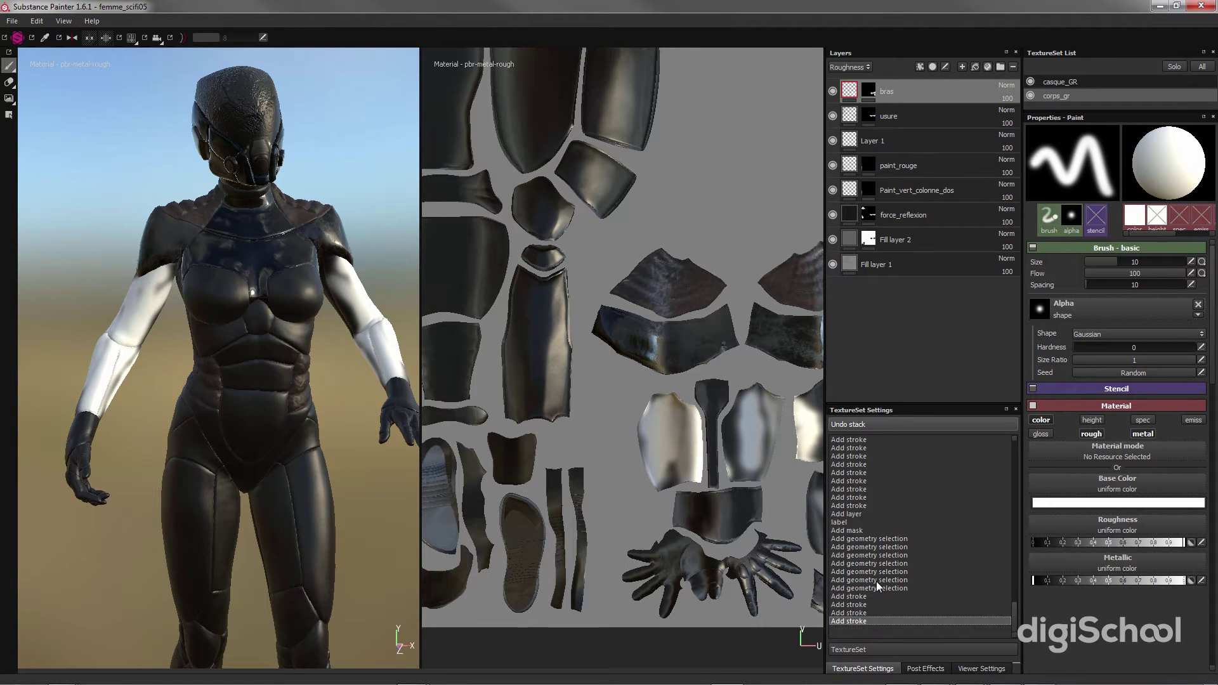
pyautogui.click(862, 594)
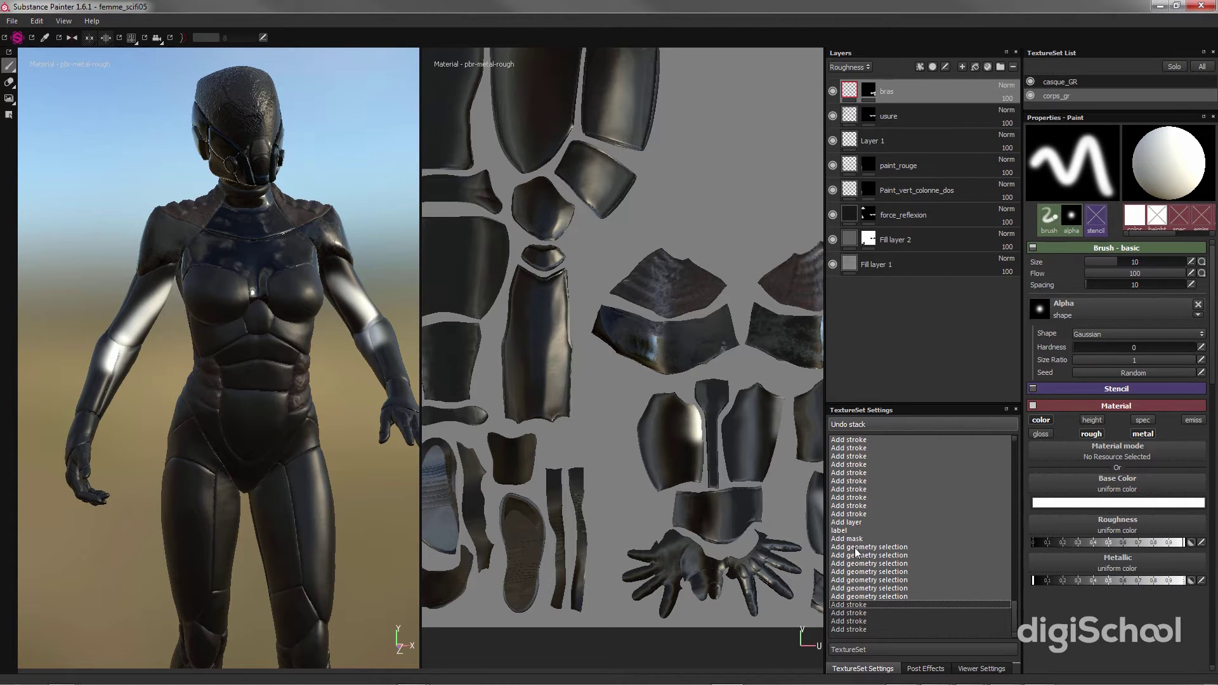
pyautogui.click(860, 605)
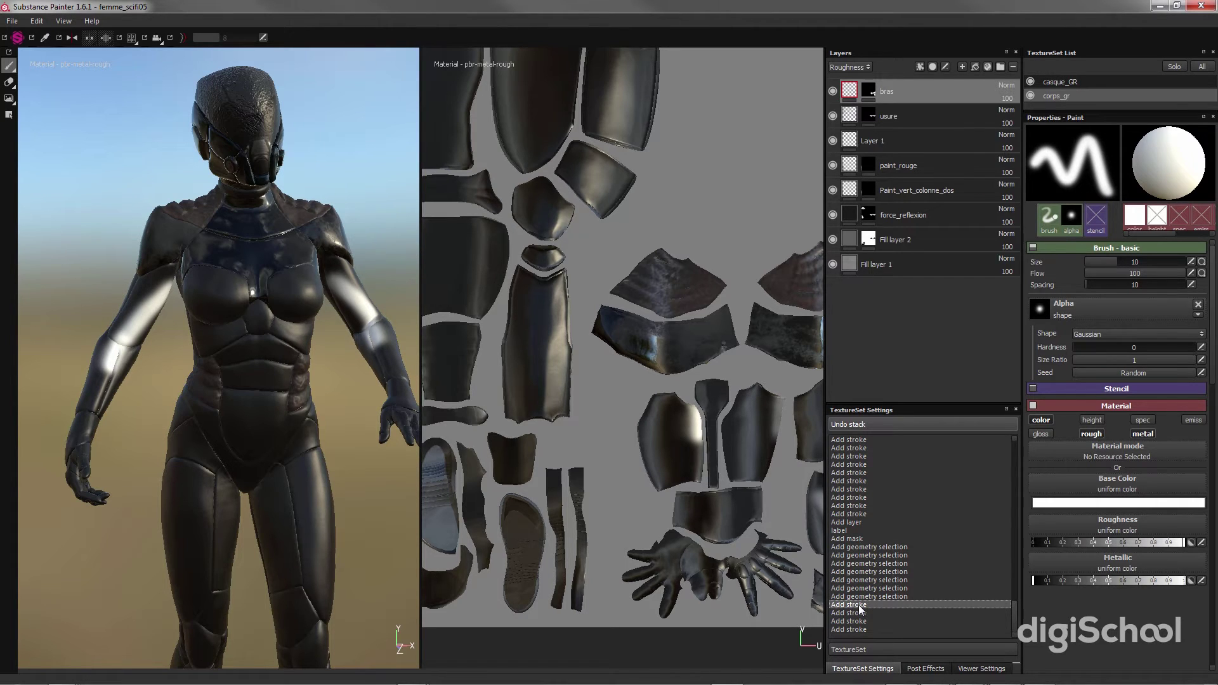
pyautogui.click(860, 596)
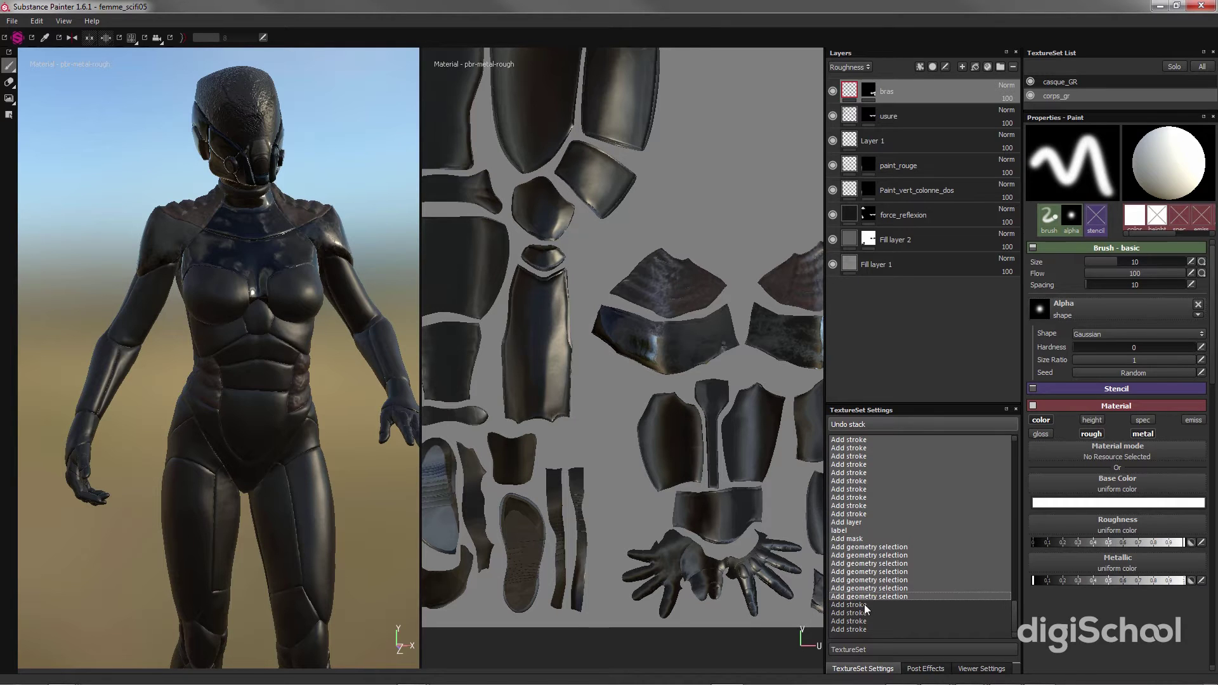
pyautogui.click(860, 650)
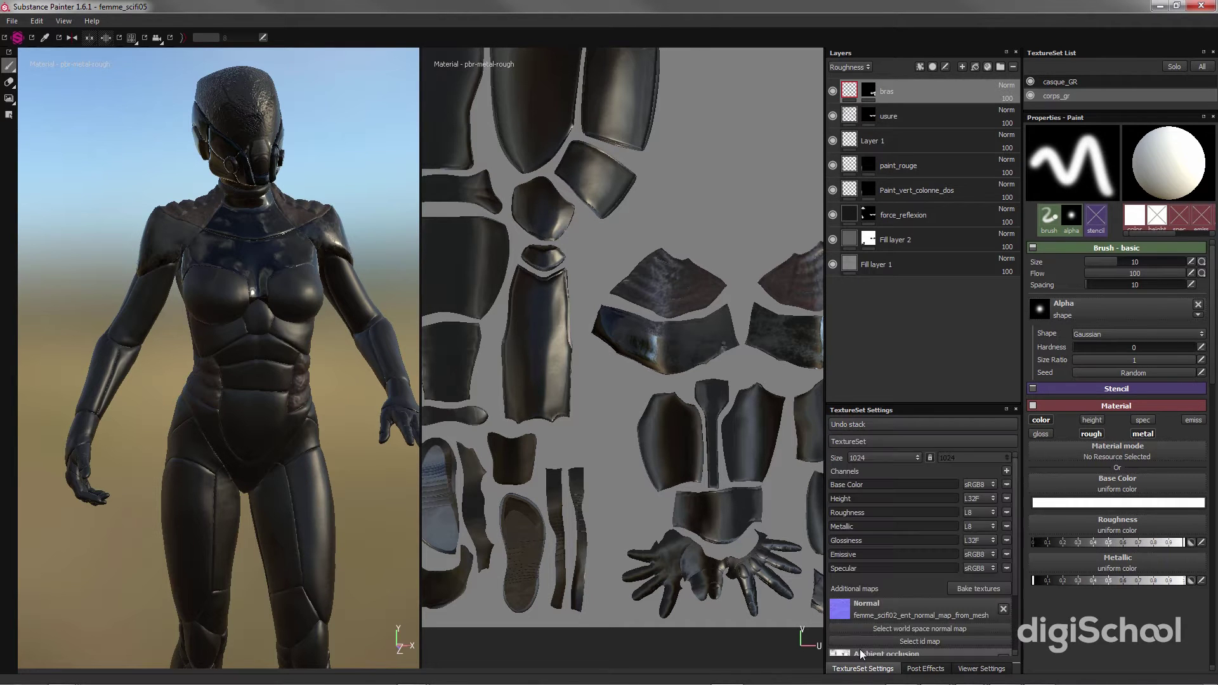
# Step: Switch from the regular brush to the Physical paint tool for the bras layer
pyautogui.keyDown('alt'); pyautogui.moveTo(197, 453); pyautogui.dragTo(285, 444); pyautogui.keyUp('alt')
pyautogui.keyDown('alt'); pyautogui.moveTo(251, 393); pyautogui.dragTo(283, 437, button='middle'); pyautogui.keyUp('alt')
pyautogui.scroll(-5, 284, 434)
pyautogui.scroll(4, 284, 434)
pyautogui.keyDown('alt'); pyautogui.moveTo(279, 433); pyautogui.dragTo(212, 419); pyautogui.keyUp('alt')
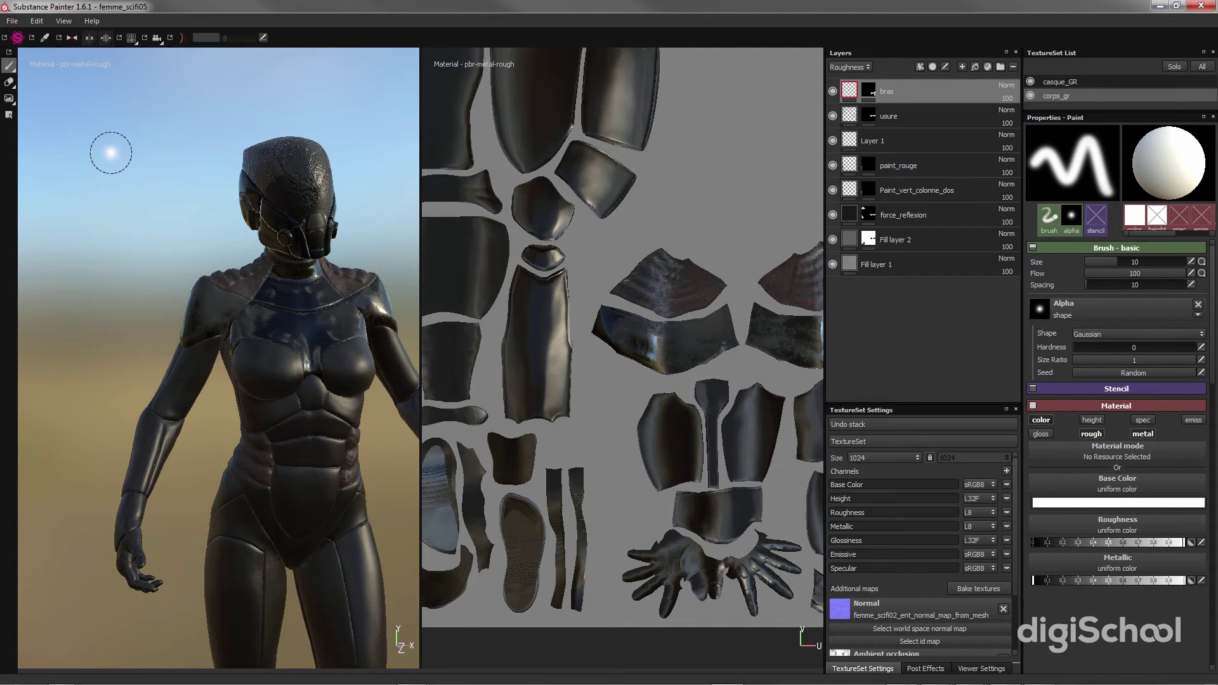
pyautogui.hotkey('ctrl', '1')
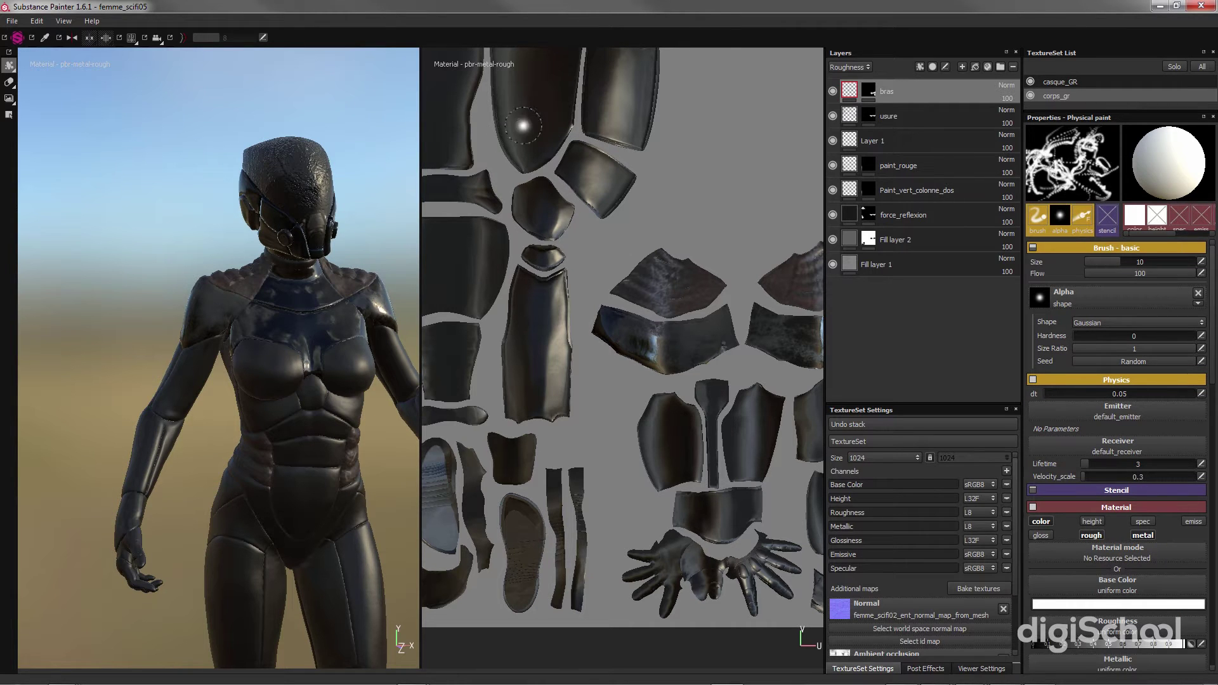
# Step: Paint a long white particle stroke of brush size 10 down the character's arm from the upper arm to the wrist
pyautogui.keyDown('alt'); pyautogui.moveTo(219, 402); pyautogui.dragTo(223, 332, button='middle'); pyautogui.keyUp('alt')
pyautogui.scroll(-1, 222, 333)
pyautogui.scroll(3, 222, 339)
pyautogui.scroll(2, 222, 339)
pyautogui.keyDown('alt'); pyautogui.moveTo(213, 364); pyautogui.dragTo(240, 365); pyautogui.keyUp('alt')
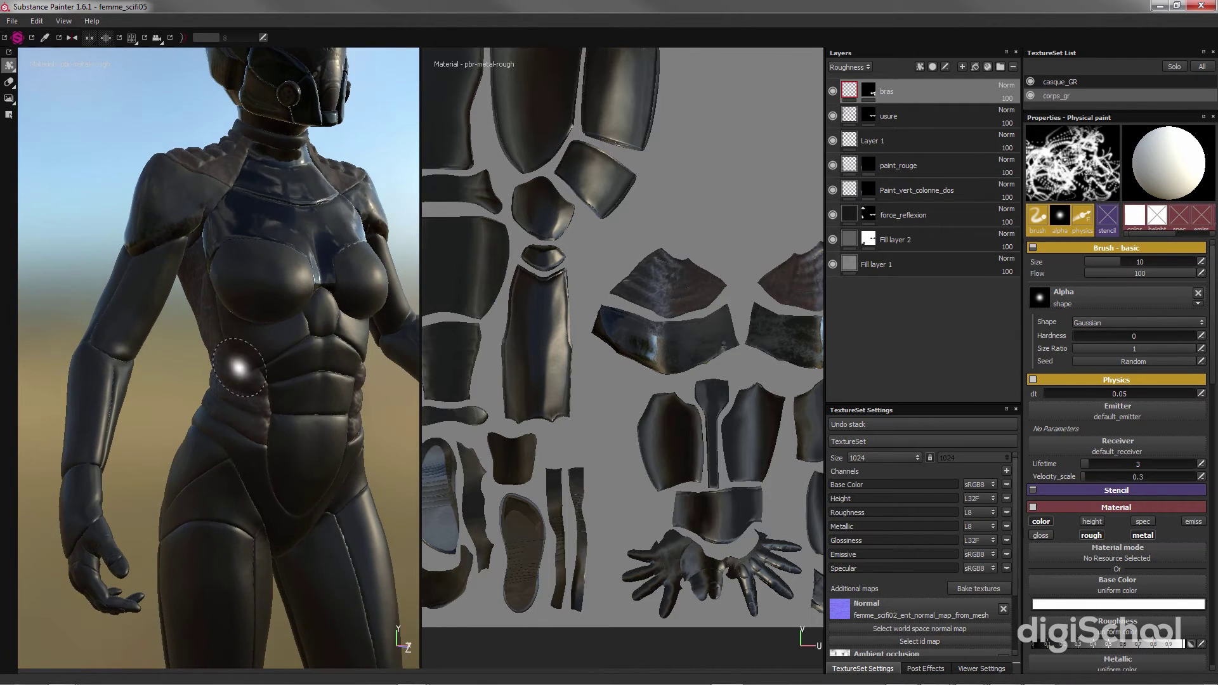
pyautogui.keyDown('alt'); pyautogui.moveTo(240, 364); pyautogui.dragTo(309, 388, button='middle'); pyautogui.keyUp('alt')
pyautogui.moveTo(220, 310); pyautogui.dragTo(170, 508)
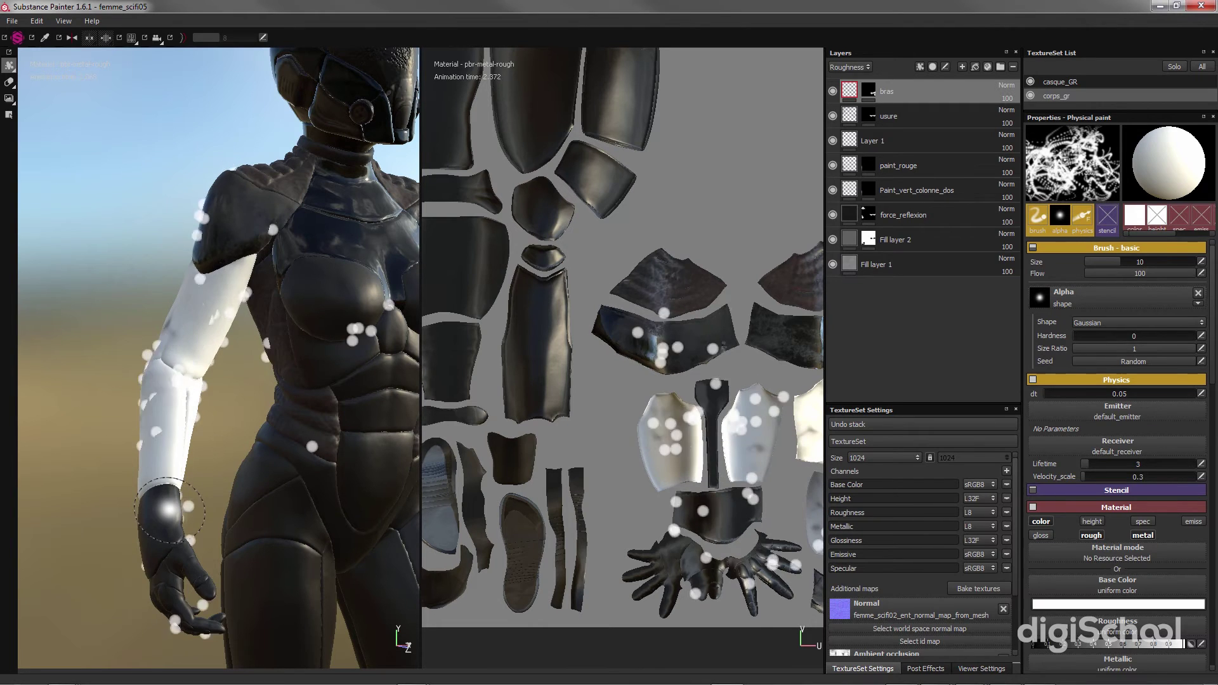
pyautogui.scroll(1, 308, 357)
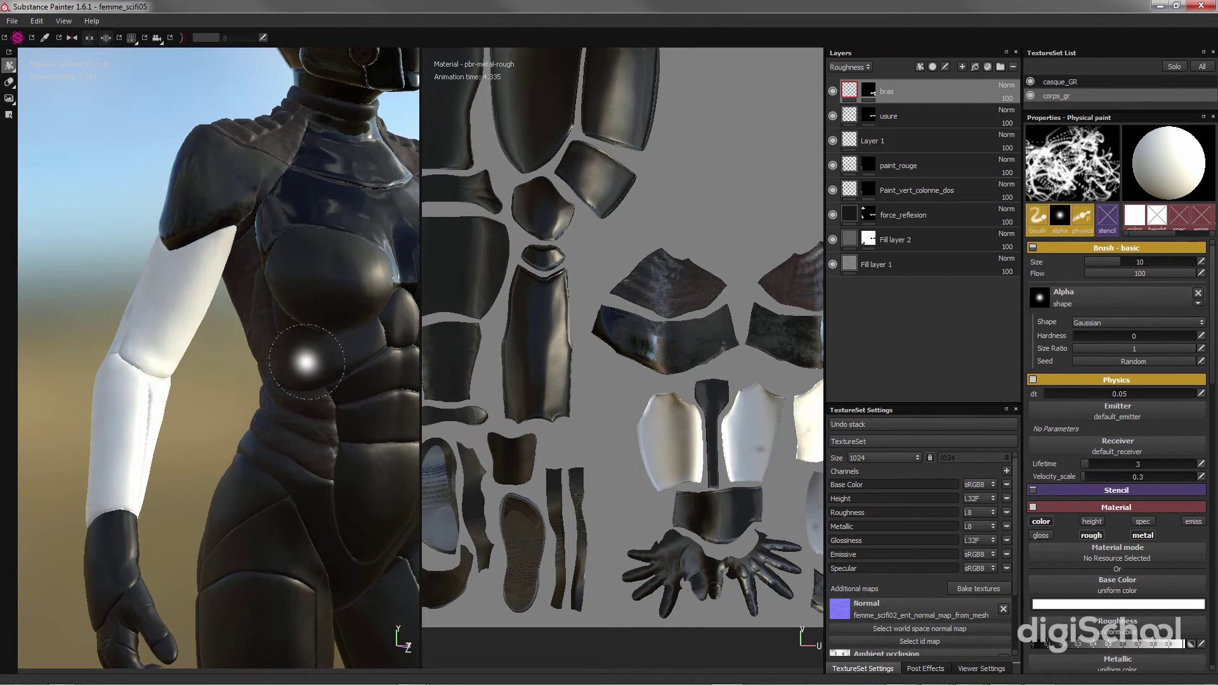
# Step: Undo the long particle stroke on the arm
pyautogui.scroll(-2, 302, 355)
pyautogui.keyDown('alt'); pyautogui.moveTo(299, 345); pyautogui.dragTo(194, 359, button='middle'); pyautogui.keyUp('alt')
pyautogui.moveTo(194, 360)
pyautogui.keyDown('alt'); pyautogui.mouseDown()
pyautogui.moveTo(210, 356)
pyautogui.moveTo(152, 364)
pyautogui.moveTo(367, 334)
pyautogui.moveTo(378, 308)
pyautogui.moveTo(153, 368)
pyautogui.moveTo(233, 412)
pyautogui.mouseUp(); pyautogui.keyUp('alt')
pyautogui.hotkey('ctrl', 'z')
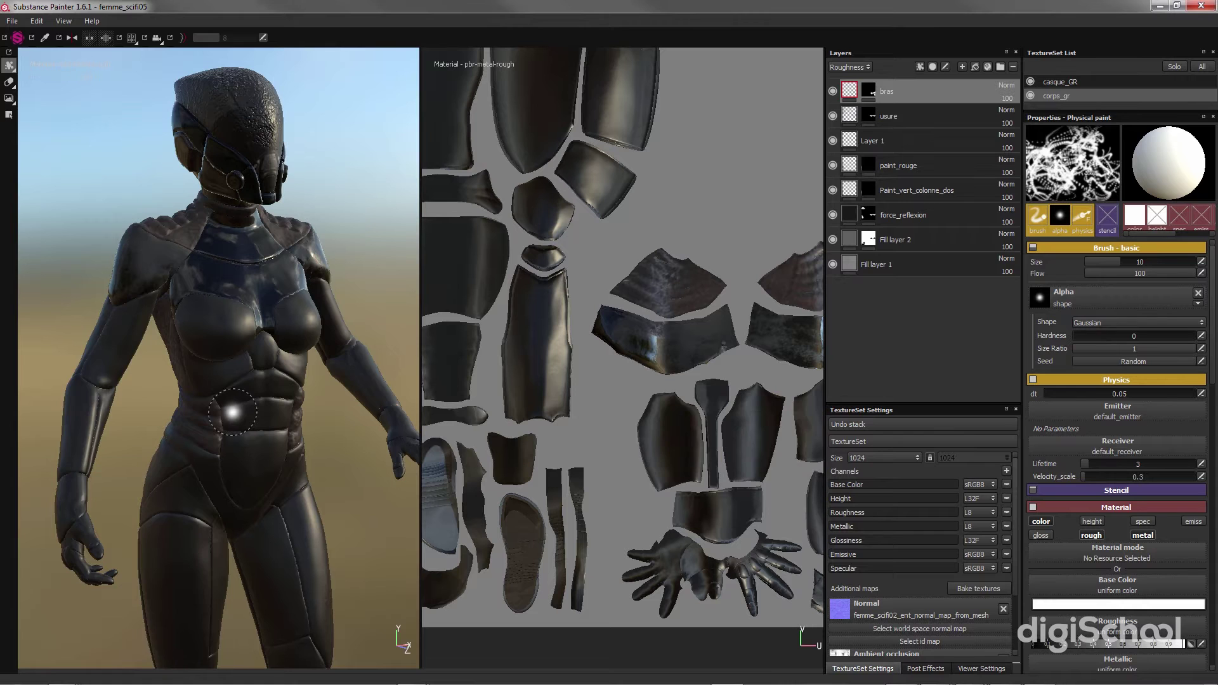
# Step: Paint a short white particle stroke from the upper arm to the forearm and examine its spread up close
pyautogui.moveTo(116, 340); pyautogui.dragTo(104, 399)
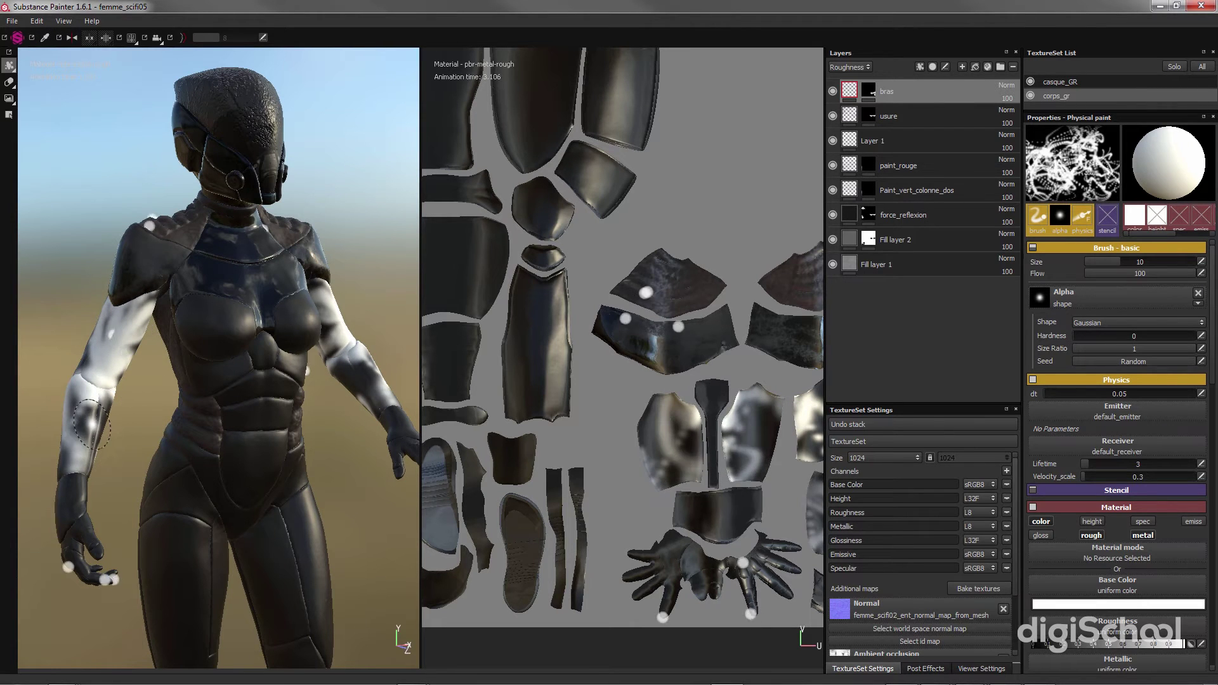
pyautogui.moveTo(97, 408)
pyautogui.keyDown('alt'); pyautogui.mouseDown()
pyautogui.moveTo(220, 436)
pyautogui.moveTo(103, 435)
pyautogui.moveTo(92, 406)
pyautogui.mouseUp(); pyautogui.keyUp('alt')
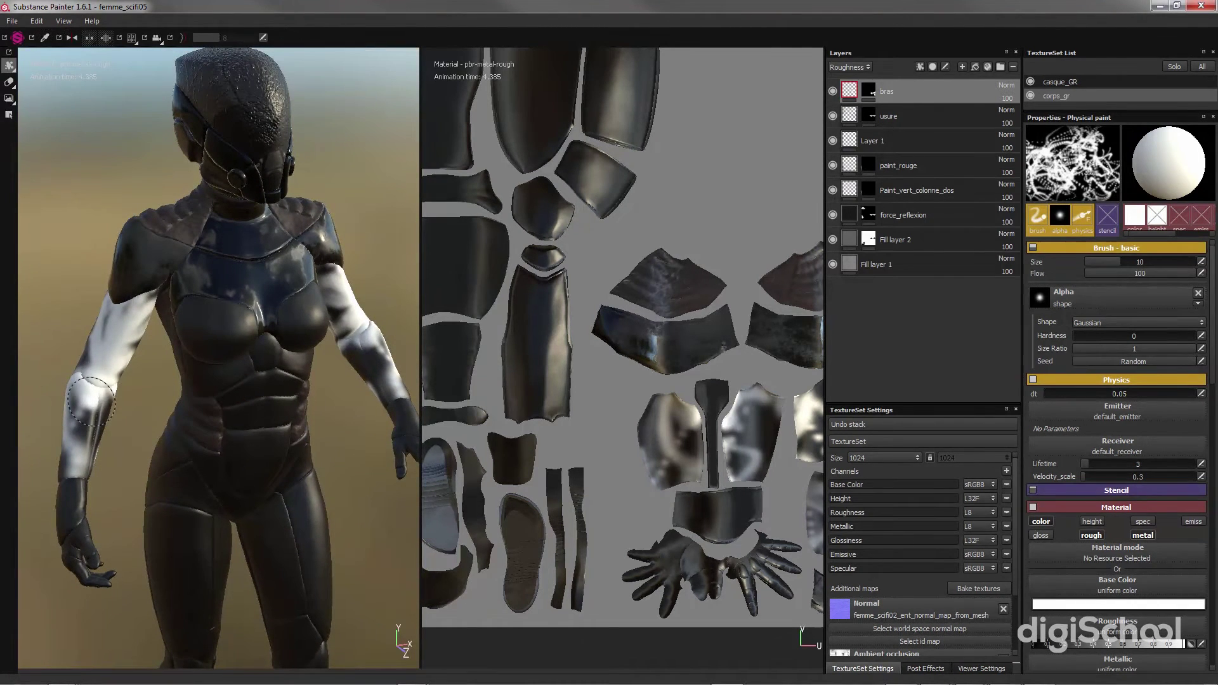
pyautogui.scroll(-1, 92, 401)
pyautogui.scroll(2, 95, 394)
pyautogui.keyDown('alt'); pyautogui.moveTo(108, 395); pyautogui.dragTo(190, 395, button='middle'); pyautogui.keyUp('alt')
pyautogui.scroll(-1, 189, 388)
pyautogui.scroll(2, 190, 387)
pyautogui.keyDown('alt'); pyautogui.moveTo(190, 367); pyautogui.dragTo(181, 404); pyautogui.keyUp('alt')
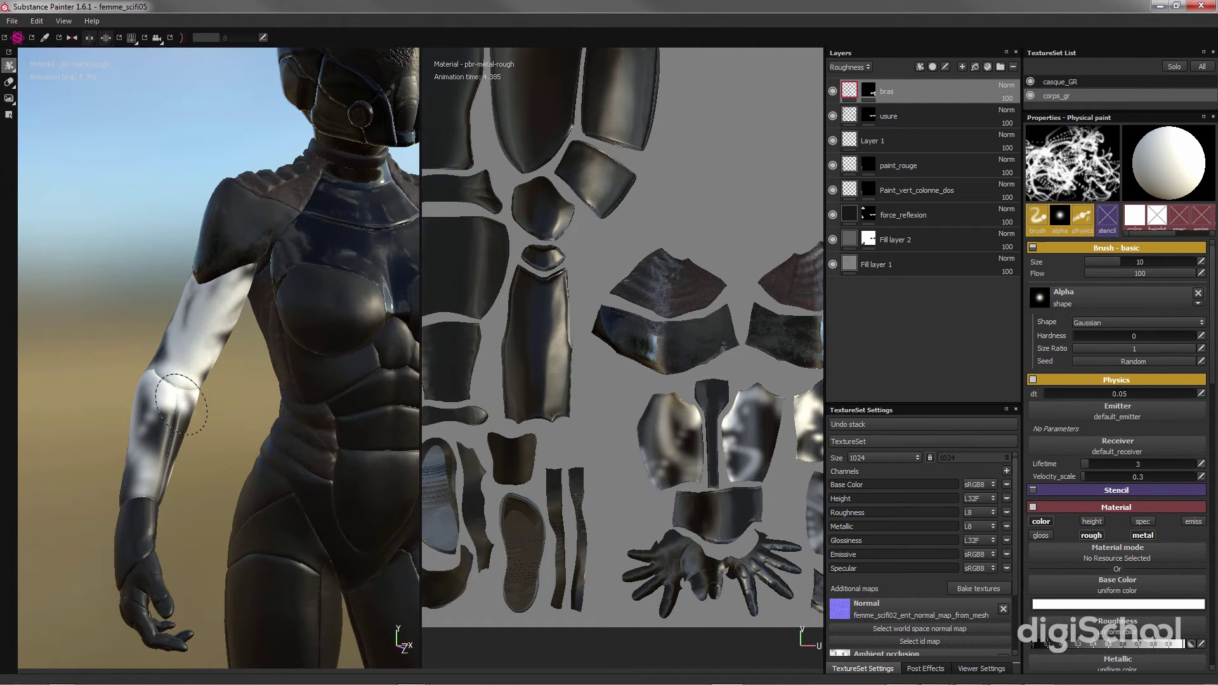
# Step: Undo the short particle stroke so the arm is unpainted
pyautogui.hotkey('ctrl', 'z')
pyautogui.hotkey('ctrl', 'z')
pyautogui.hotkey('ctrl', 'y')
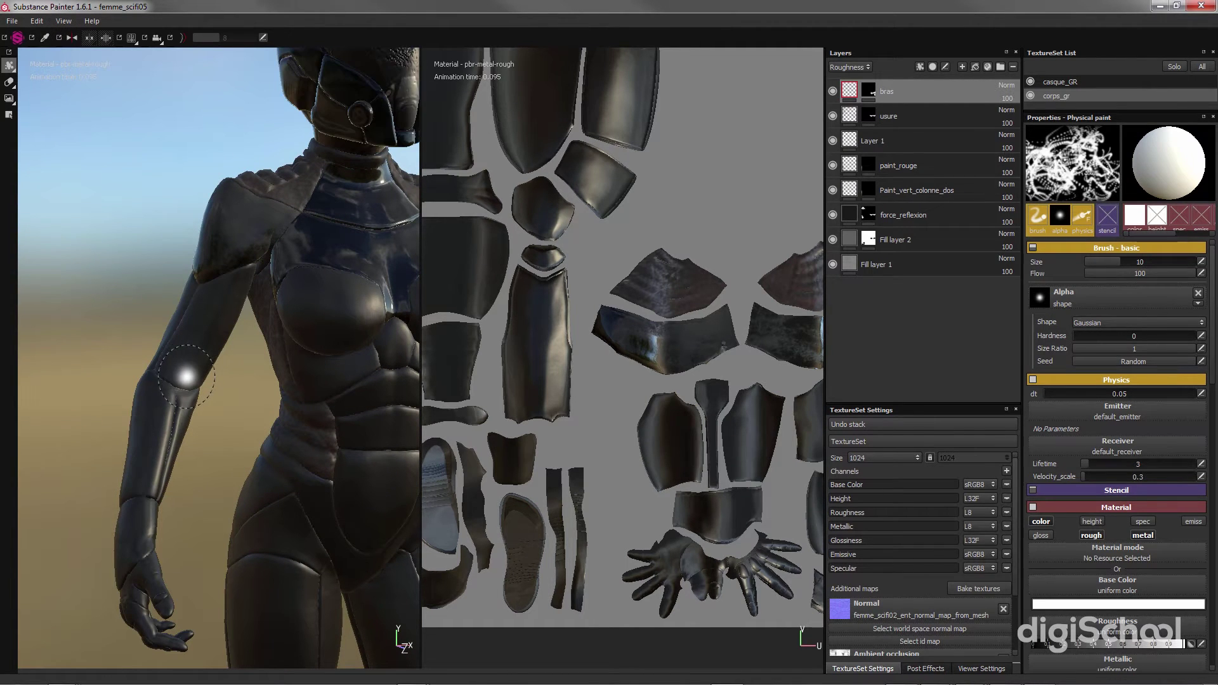
# Step: Try white particle strokes across the elbow, and undo them
pyautogui.moveTo(194, 360); pyautogui.dragTo(147, 405)
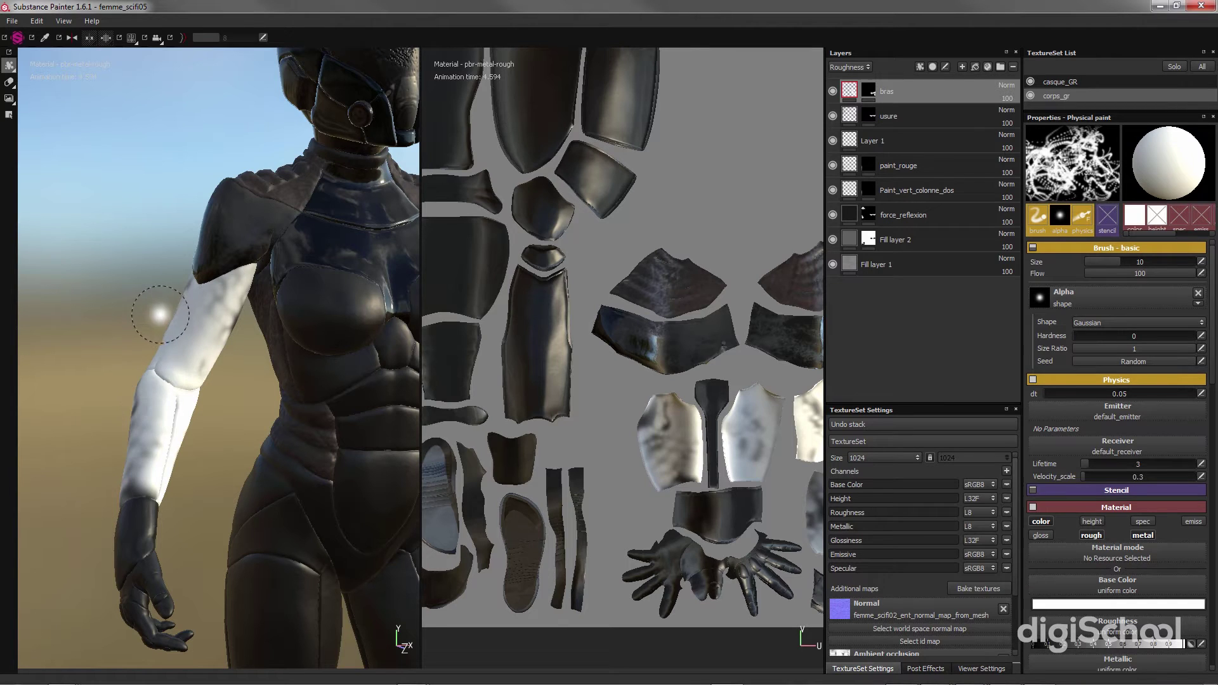
pyautogui.hotkey('ctrl', 'z')
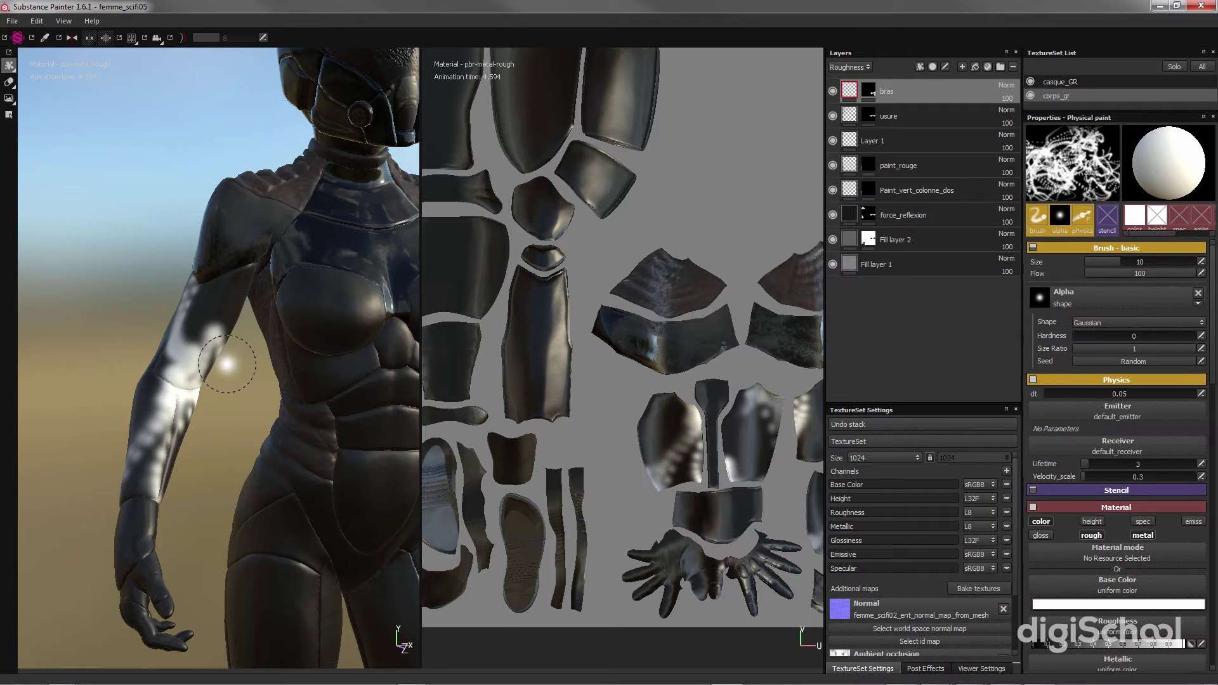
pyautogui.hotkey('ctrl', 'z')
# Step: Try a particle dab on the upper arm and another particle stroke around the elbow, and undo both
pyautogui.click(212, 324)
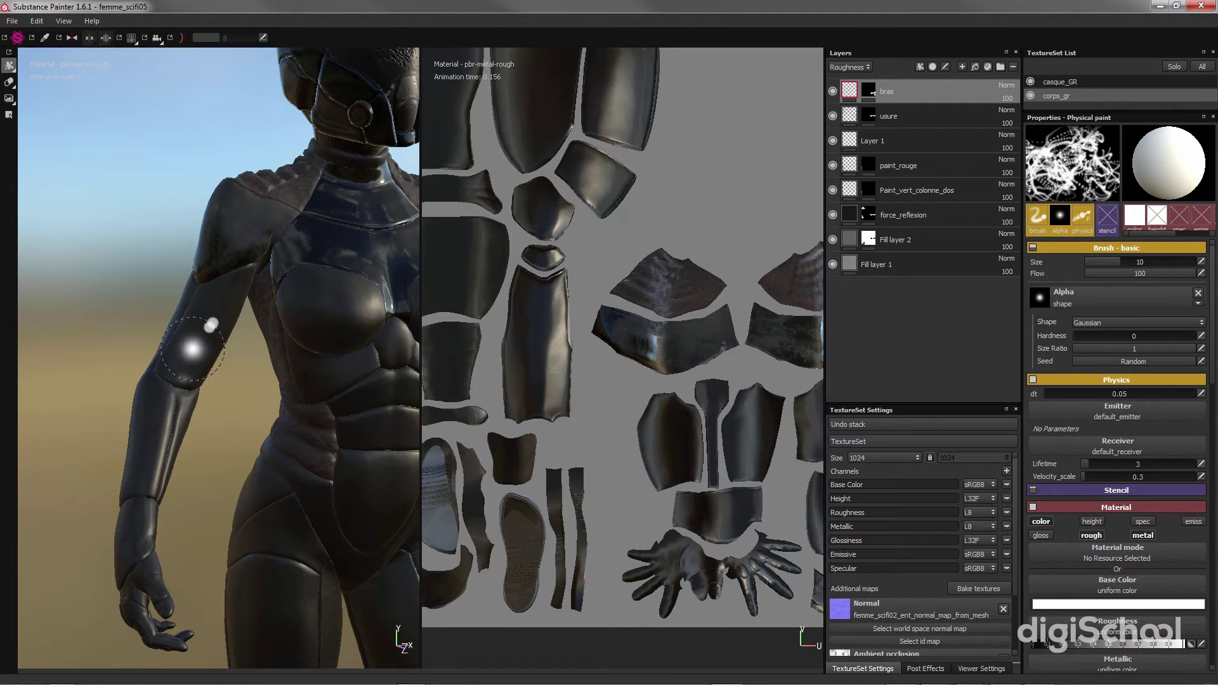
pyautogui.moveTo(191, 356)
pyautogui.mouseDown()
pyautogui.moveTo(206, 330)
pyautogui.moveTo(185, 388)
pyautogui.moveTo(205, 395)
pyautogui.mouseUp()
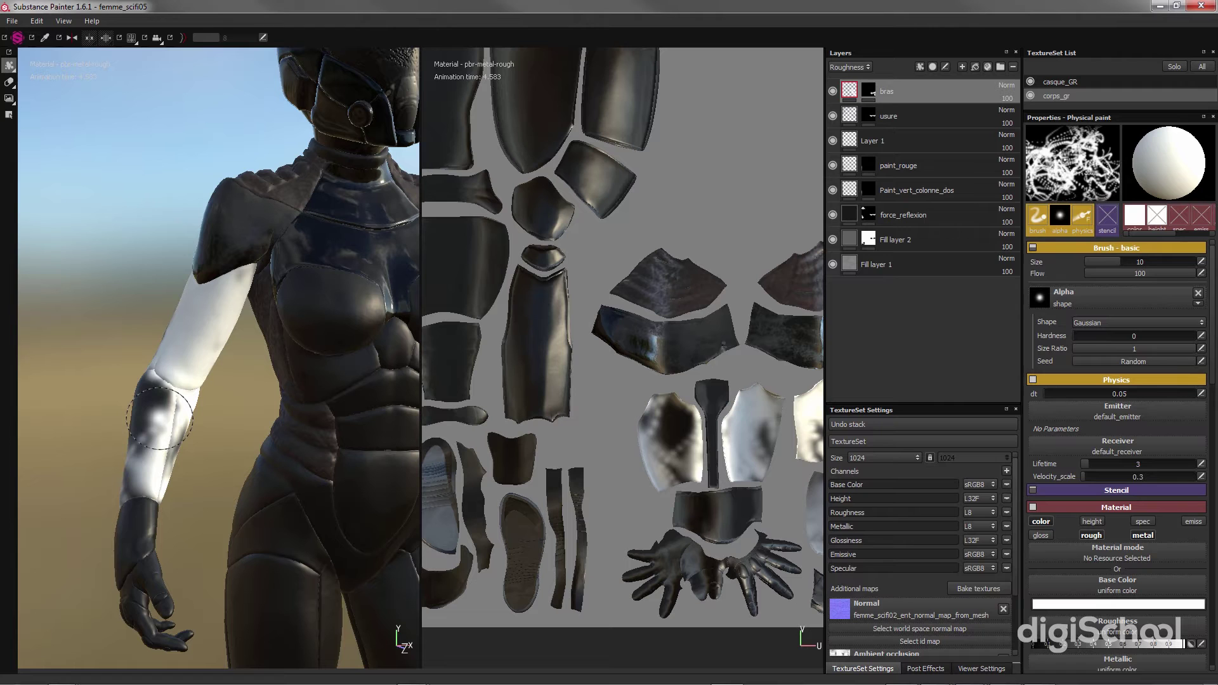
pyautogui.hotkey('ctrl', 'z')
pyautogui.hotkey('ctrl', 'z')
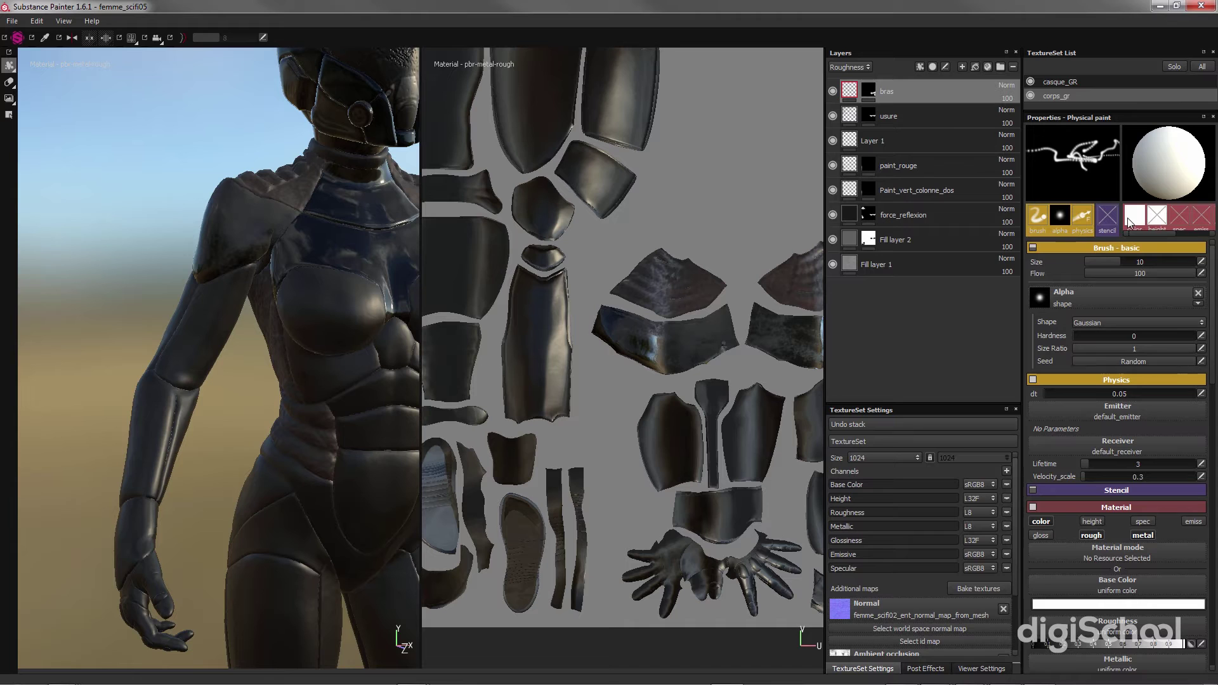
# Step: Review the physical paint properties and bring the detached Shelf window with the particle presets over the viewports
pyautogui.moveTo(1140, 223)
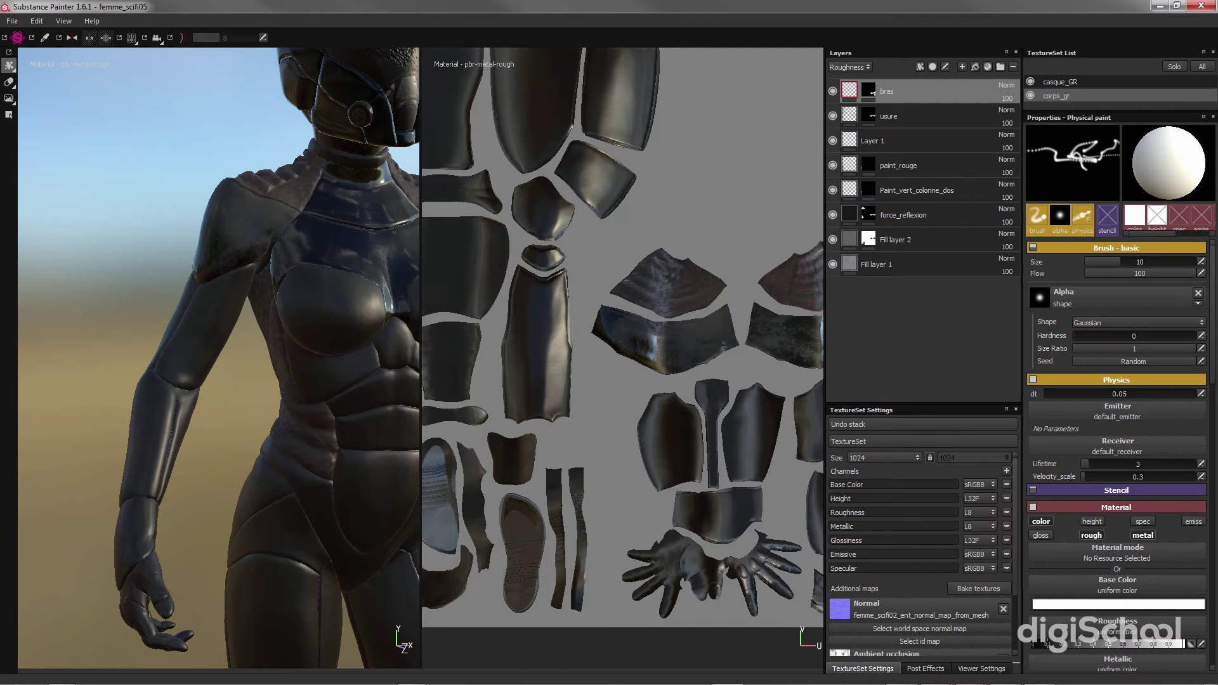
pyautogui.scroll(-2, 1117, 380)
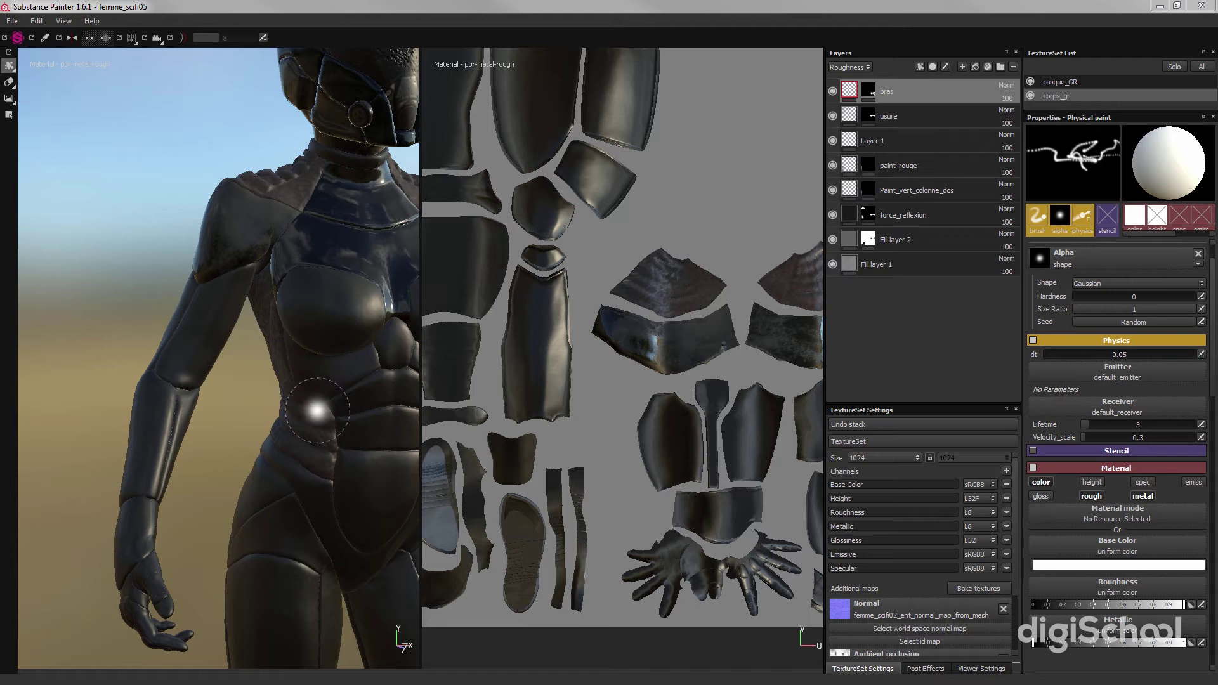
pyautogui.moveTo(301, 400)
pyautogui.keyDown('alt'); pyautogui.mouseDown()
pyautogui.moveTo(330, 396)
pyautogui.moveTo(321, 403)
pyautogui.mouseUp(); pyautogui.keyUp('alt')
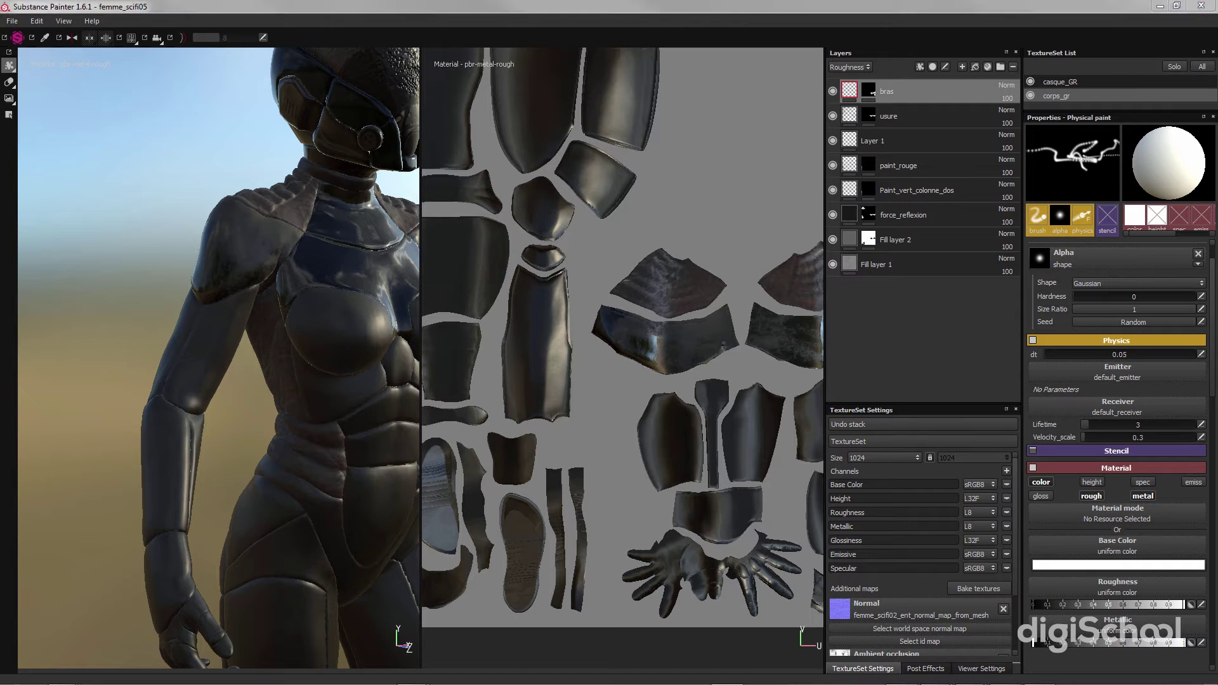
pyautogui.moveTo(1217, 266); pyautogui.dragTo(541, 163)
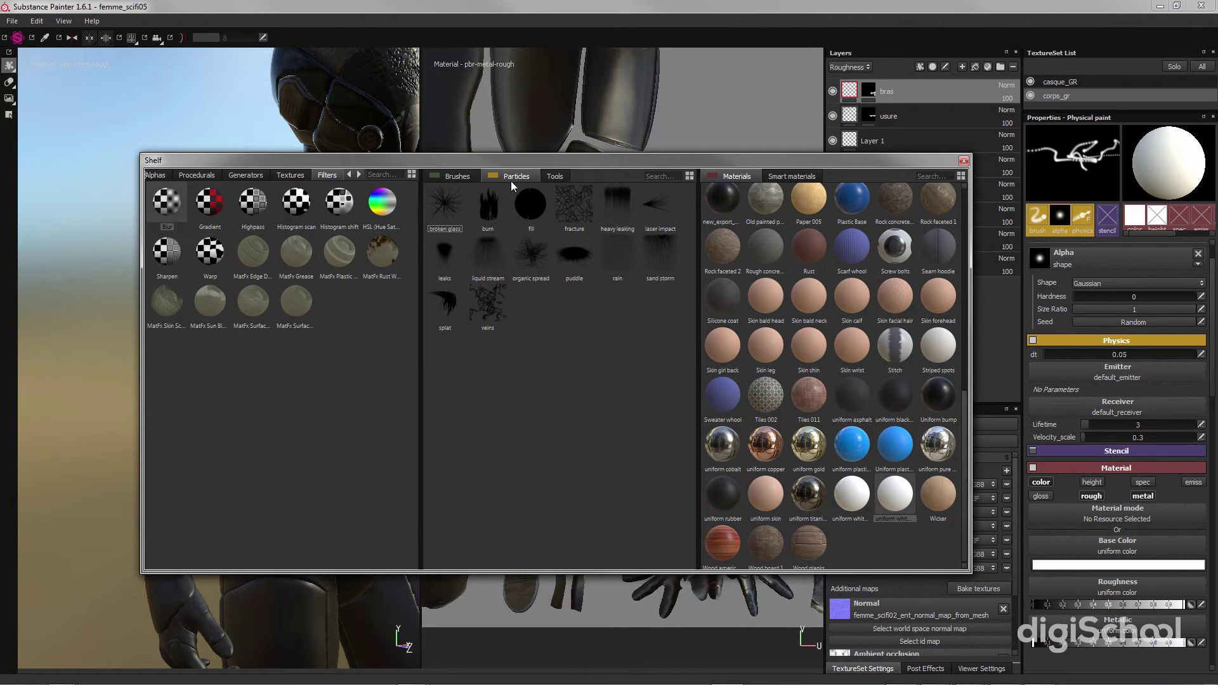
pyautogui.moveTo(483, 165); pyautogui.dragTo(429, 168)
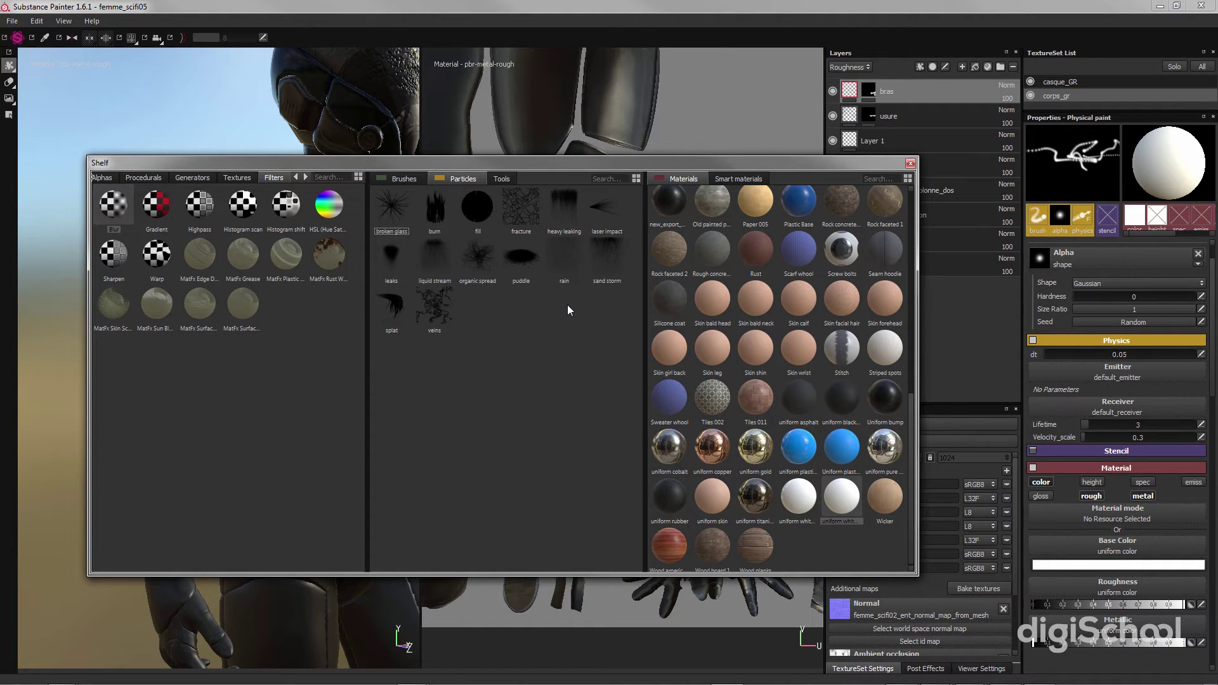
# Step: Try the burn, splat, rain and organic spread particle presets, and choose the liquid stream preset
pyautogui.click(433, 212)
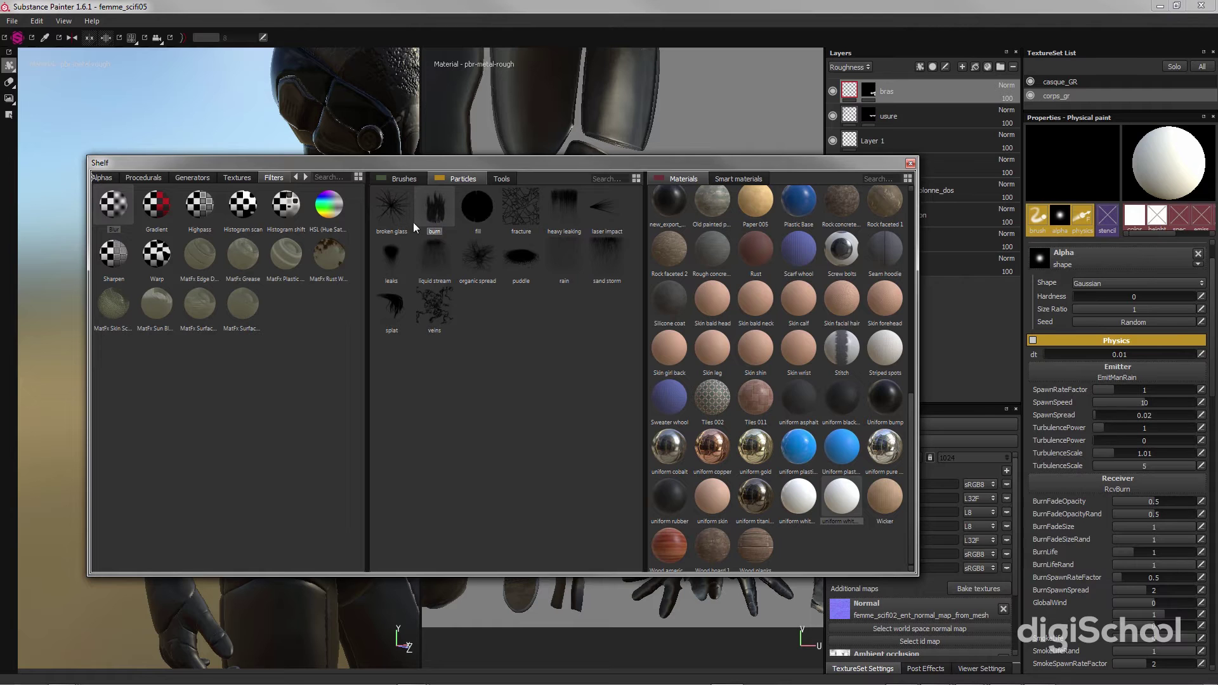
pyautogui.click(434, 258)
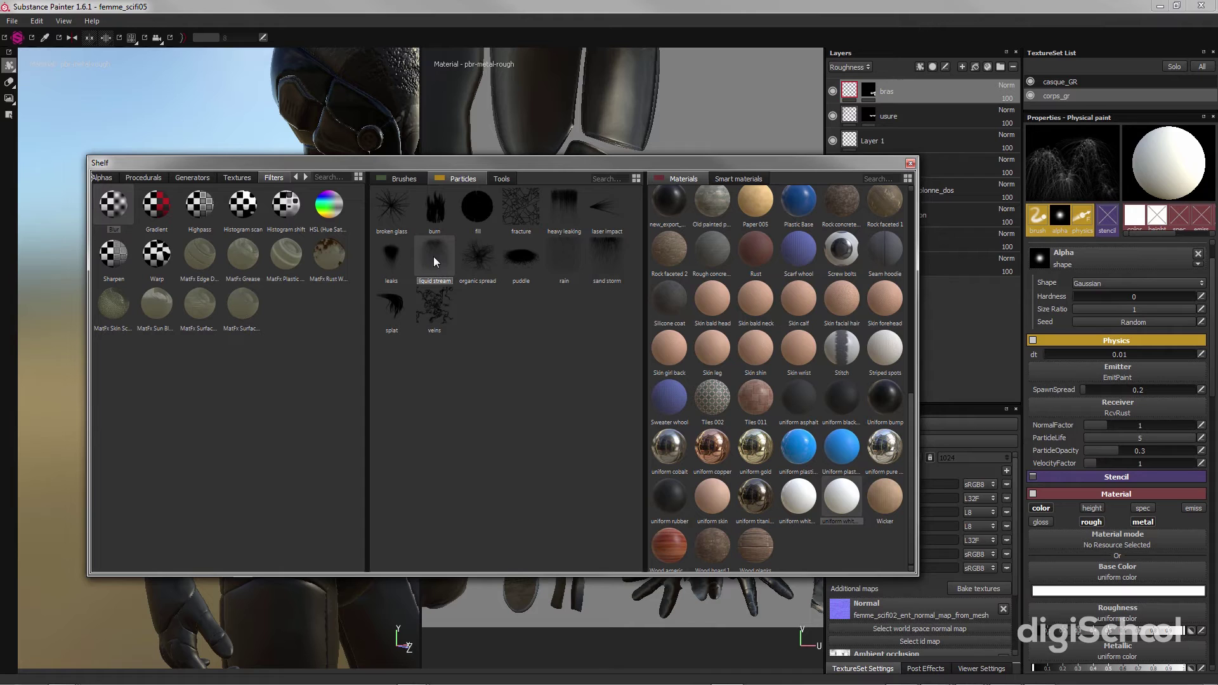
pyautogui.moveTo(433, 256)
pyautogui.click(390, 314)
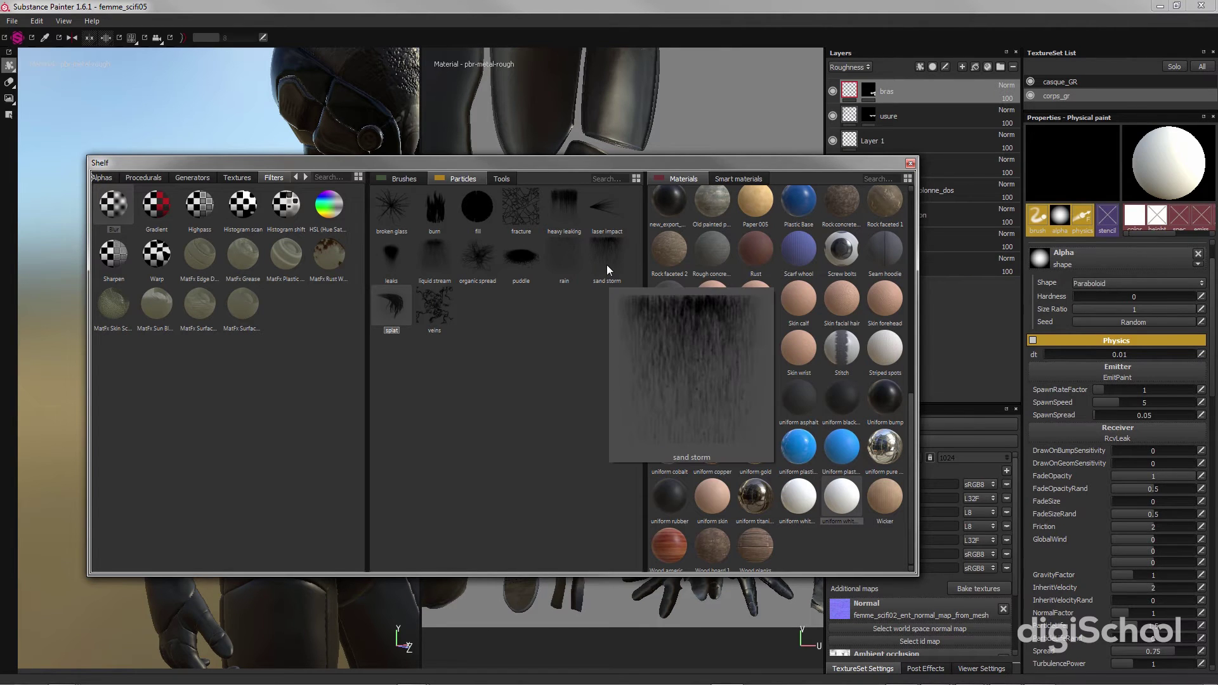
pyautogui.click(558, 250)
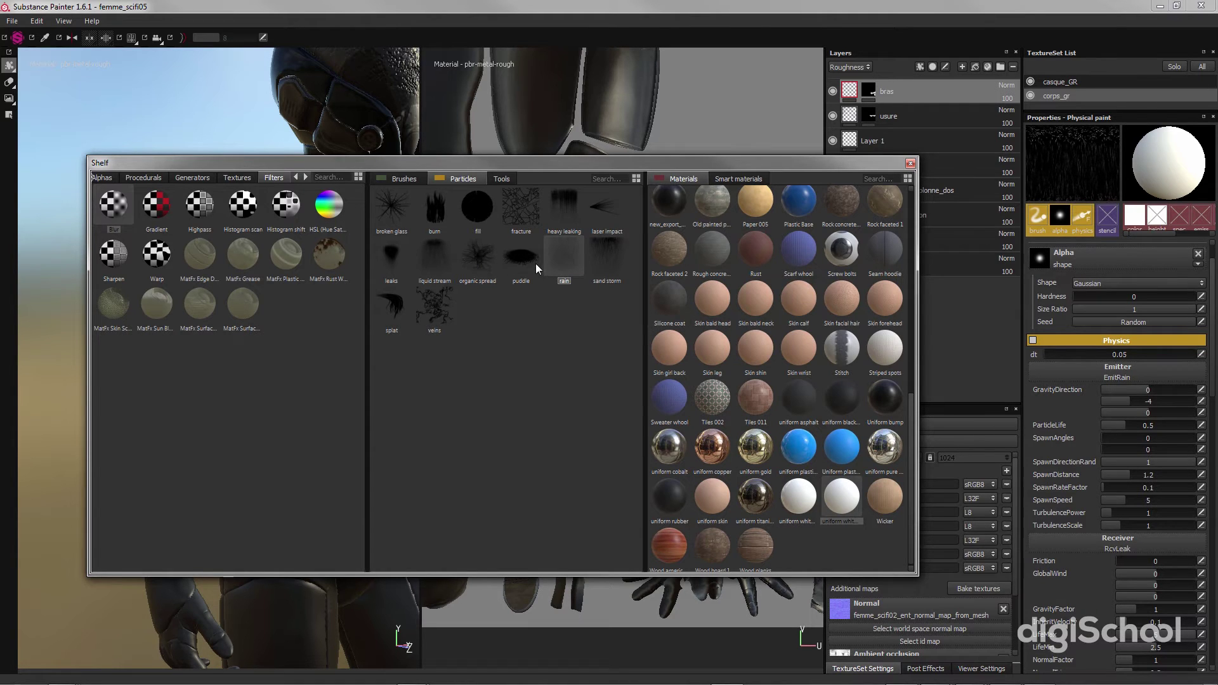
pyautogui.click(438, 258)
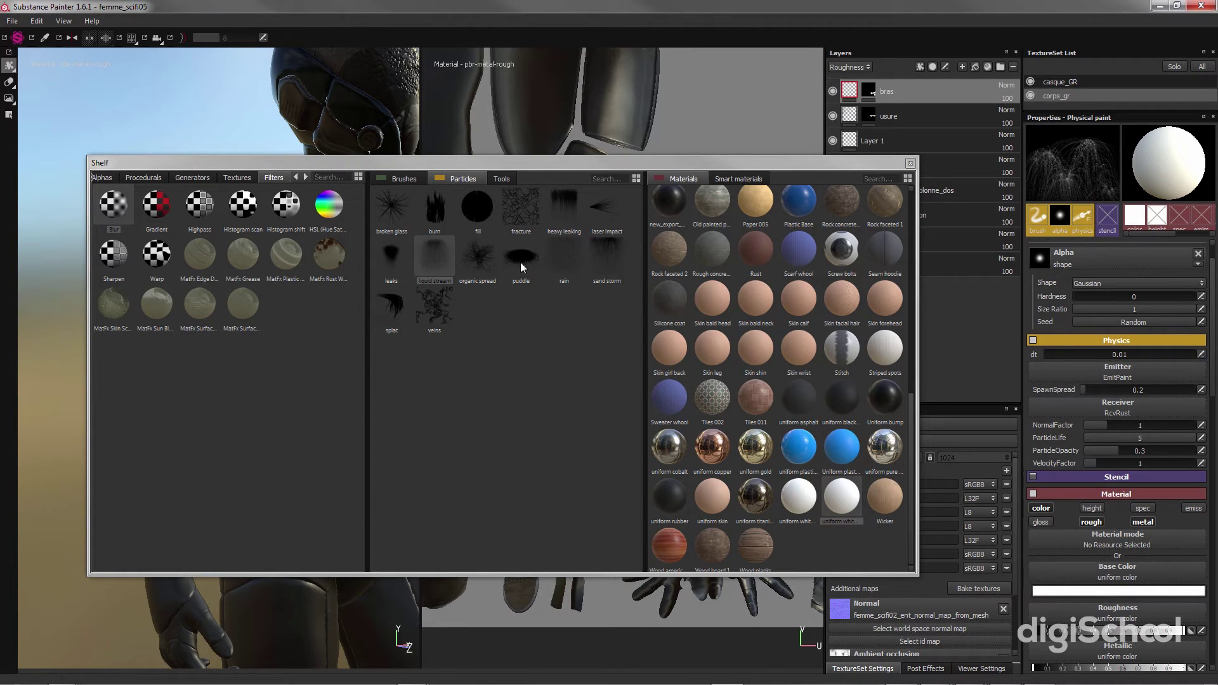
pyautogui.click(479, 257)
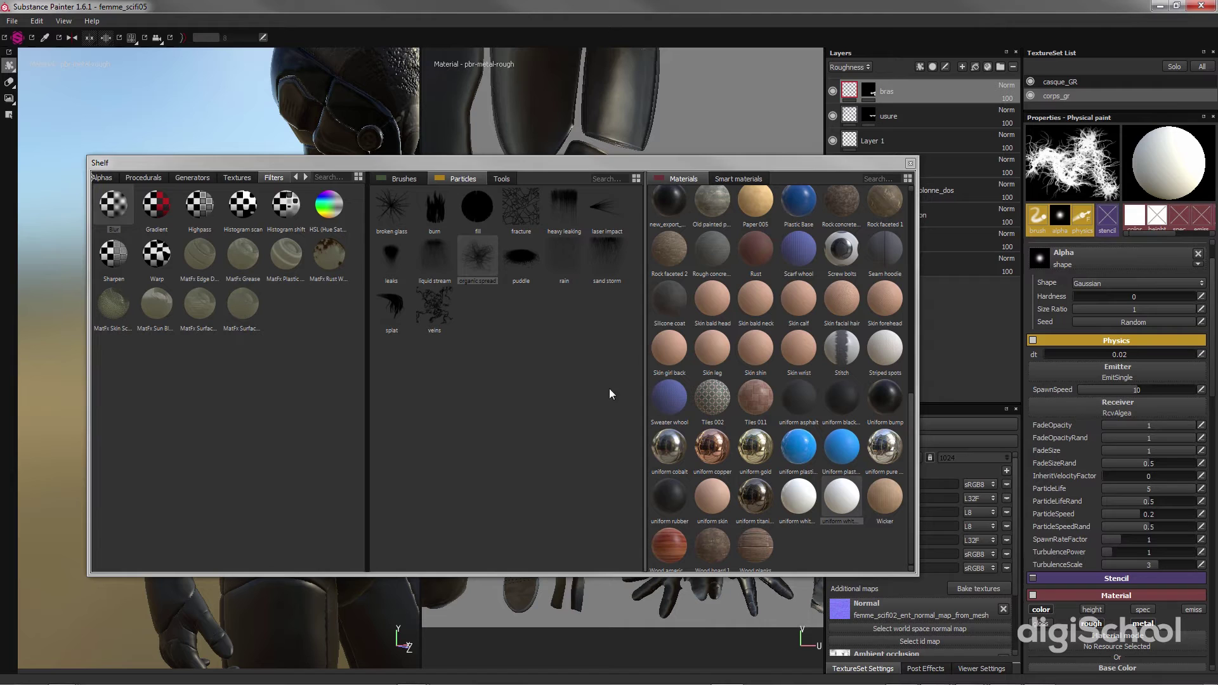
pyautogui.click(432, 259)
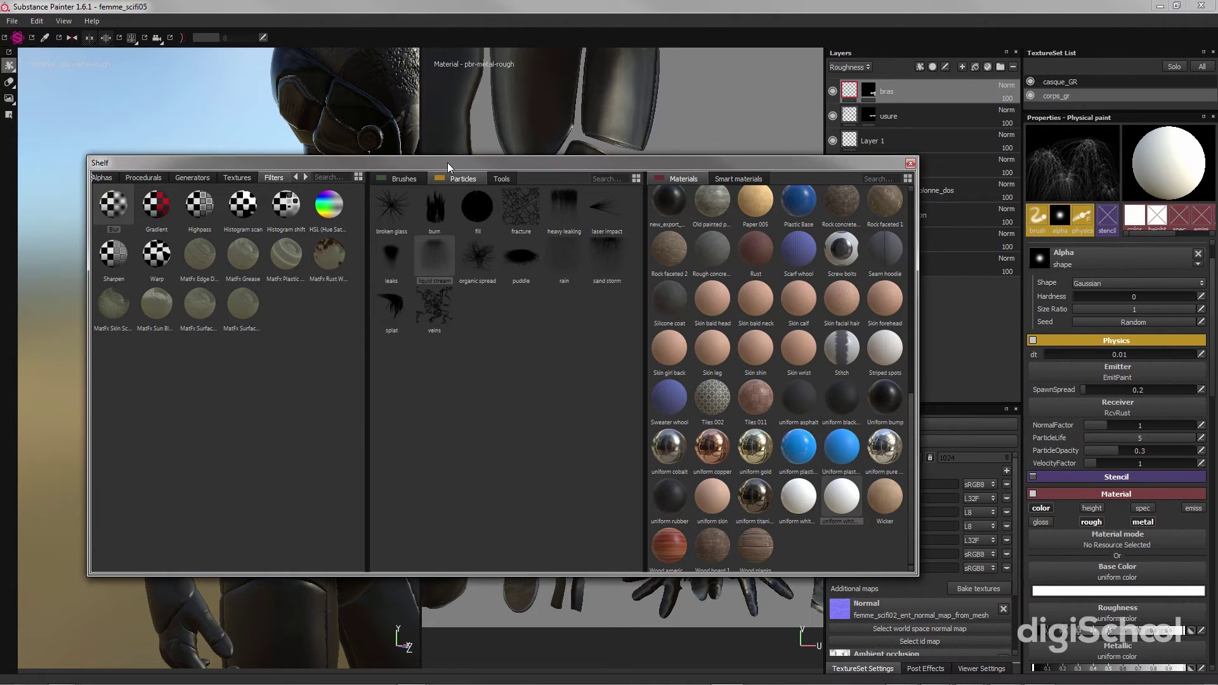
# Step: Move the detached Shelf window away from the viewports, then try a liquid stream particle stroke down the arm and undo it
pyautogui.moveTo(447, 162); pyautogui.dragTo(1217, 120)
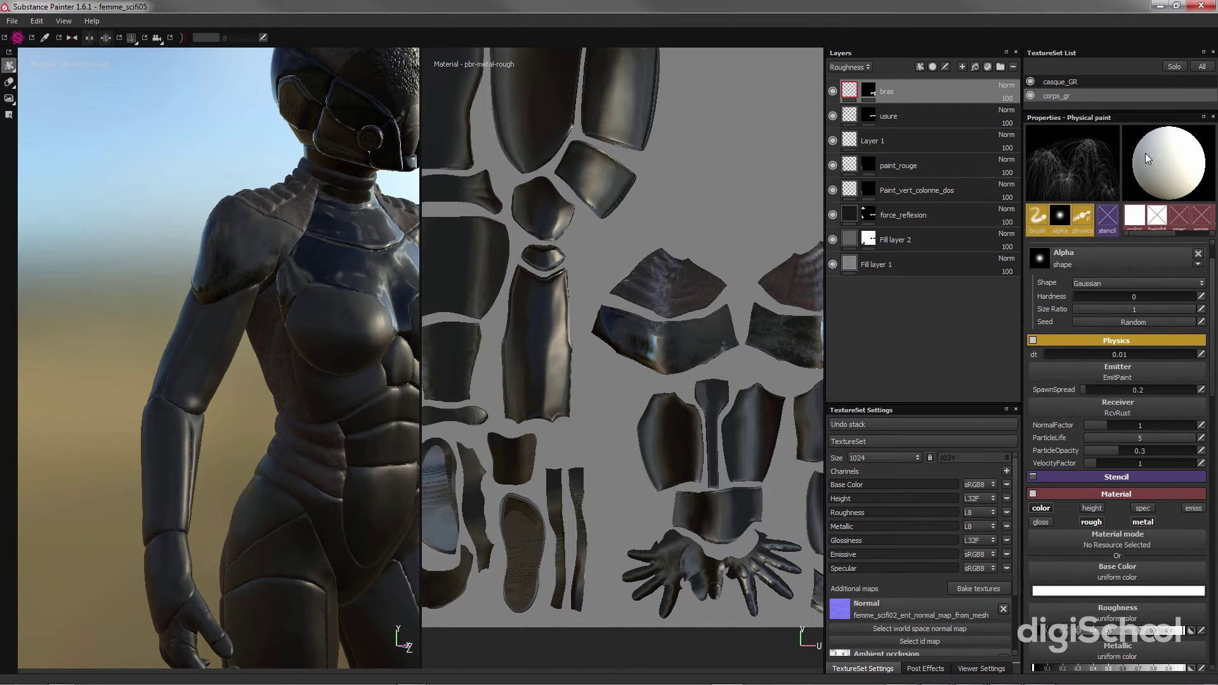
pyautogui.moveTo(210, 321); pyautogui.dragTo(166, 454)
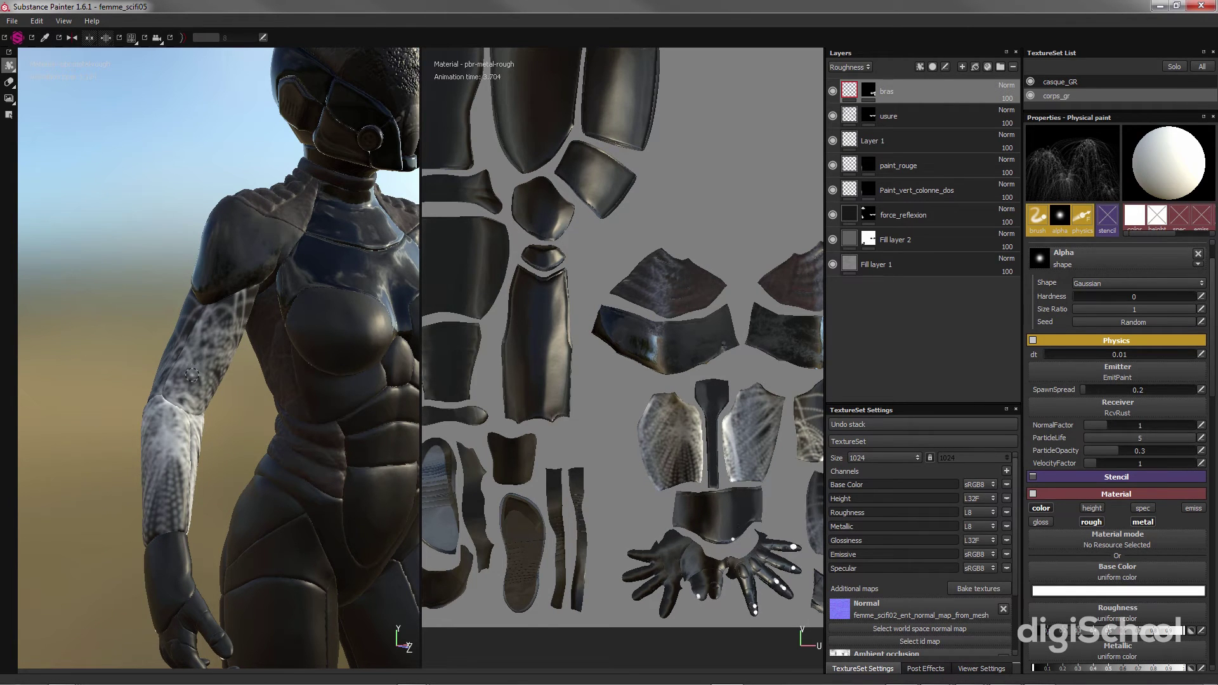
pyautogui.press('ctrl')
pyautogui.hotkey('ctrl', 'z')
# Step: Try two short liquid stream particle strokes on the upper arm, and undo them
pyautogui.moveTo(191, 375); pyautogui.dragTo(196, 370)
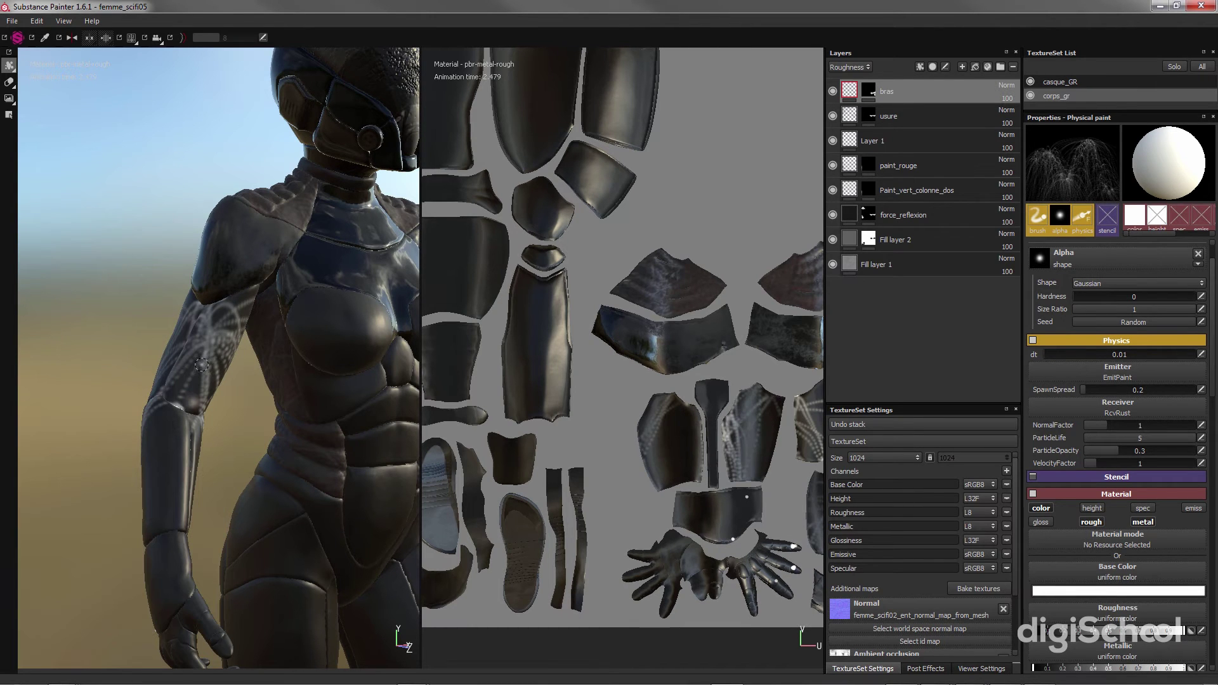
pyautogui.hotkey('ctrl', 'z')
pyautogui.moveTo(217, 354); pyautogui.dragTo(201, 347)
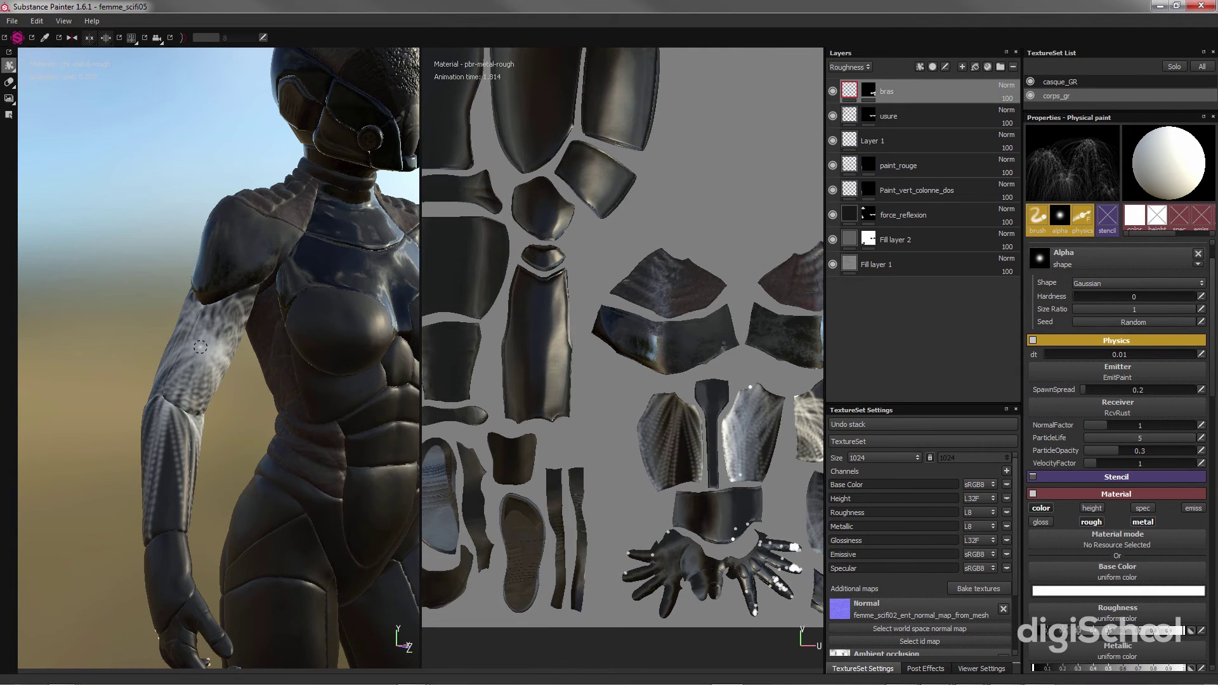
pyautogui.moveTo(183, 473)
pyautogui.keyDown('alt'); pyautogui.mouseDown()
pyautogui.moveTo(367, 468)
pyautogui.moveTo(327, 435)
pyautogui.moveTo(205, 477)
pyautogui.moveTo(187, 470)
pyautogui.mouseUp(); pyautogui.keyUp('alt')
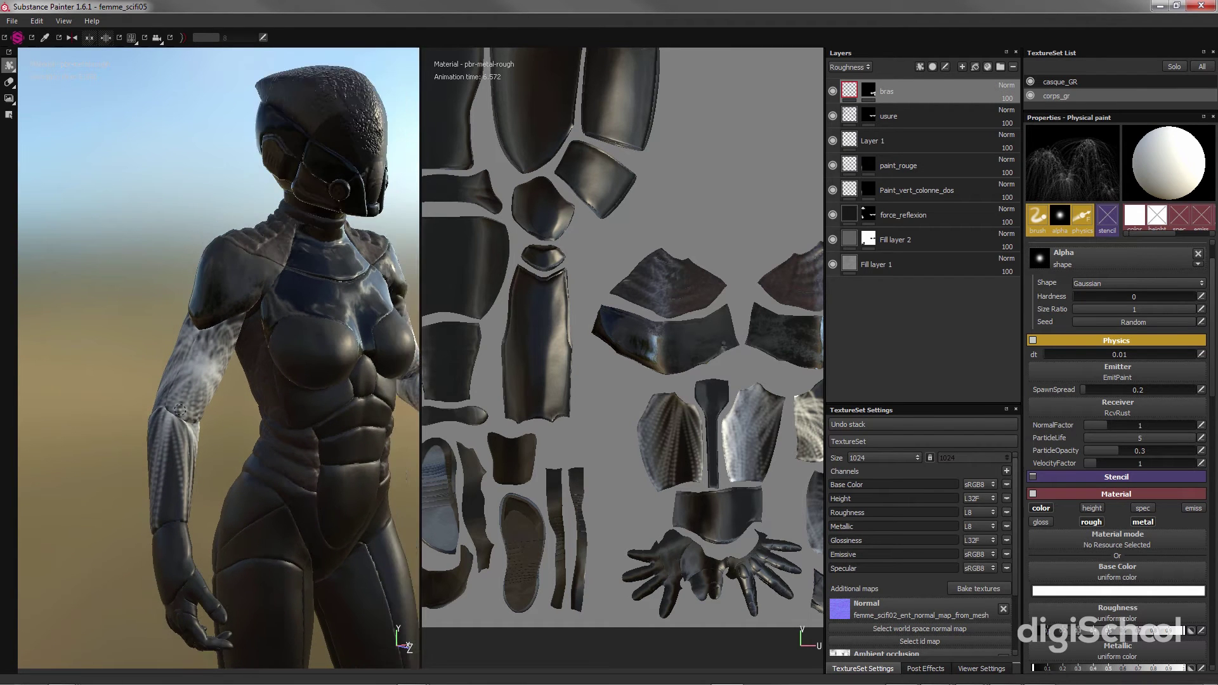
pyautogui.scroll(2, 180, 411)
pyautogui.keyDown('alt'); pyautogui.moveTo(192, 396); pyautogui.dragTo(219, 406, button='middle'); pyautogui.keyUp('alt')
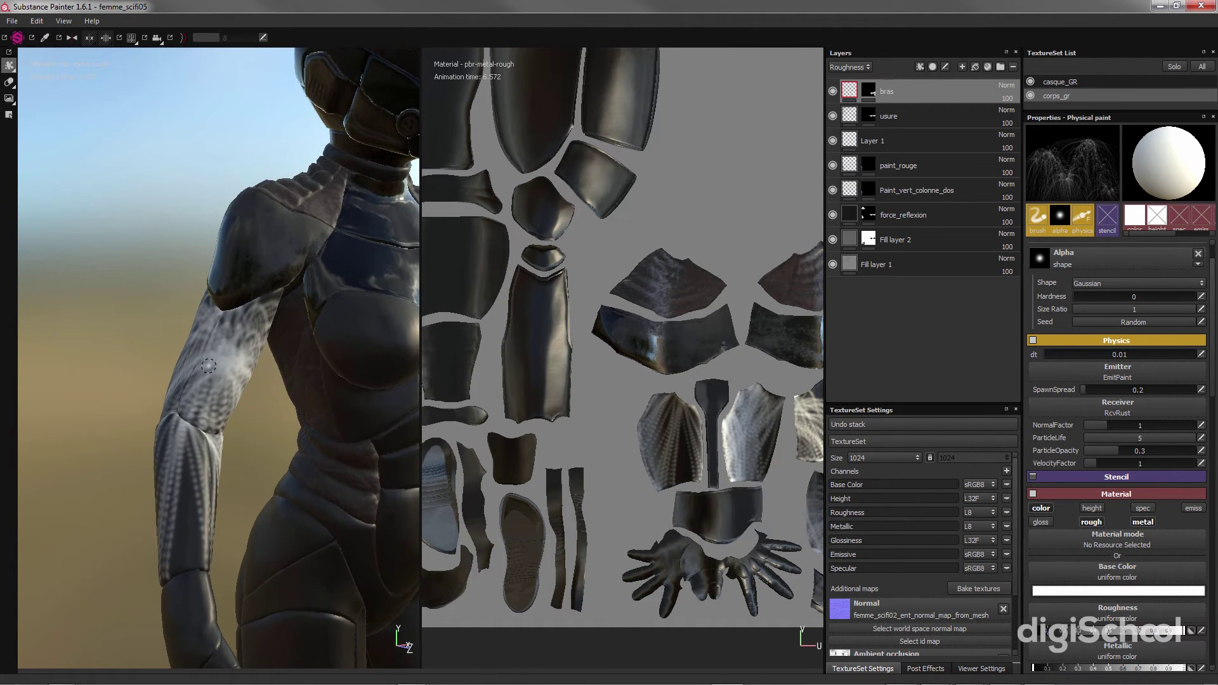
pyautogui.hotkey('ctrl', 'z')
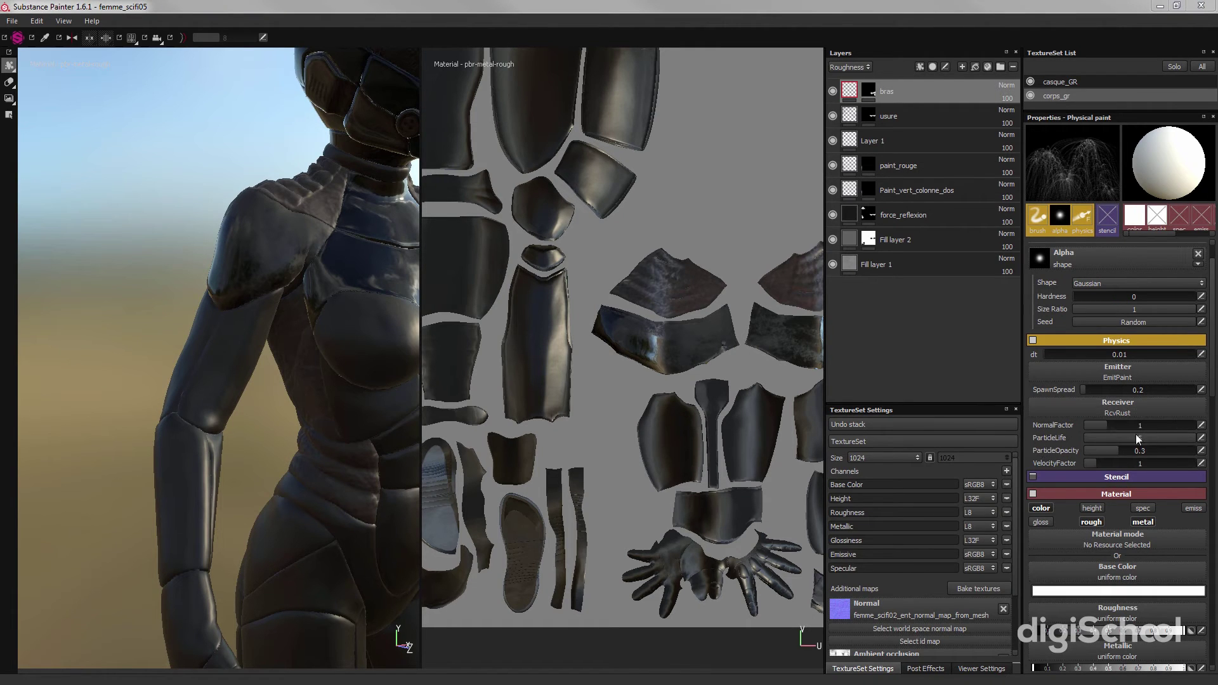
# Step: Set ParticleLife to 2.49, then try a particle stroke on the upper arm and undo it
pyautogui.moveTo(1178, 436); pyautogui.dragTo(1168, 437)
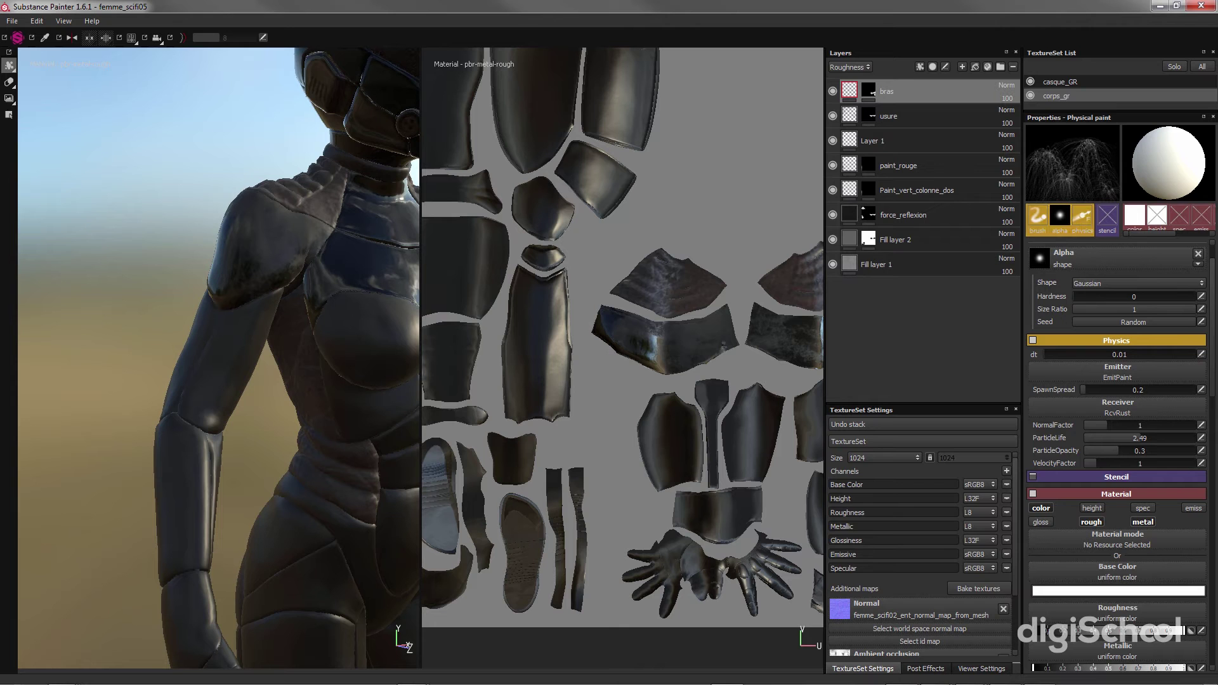
pyautogui.moveTo(221, 344); pyautogui.dragTo(195, 387)
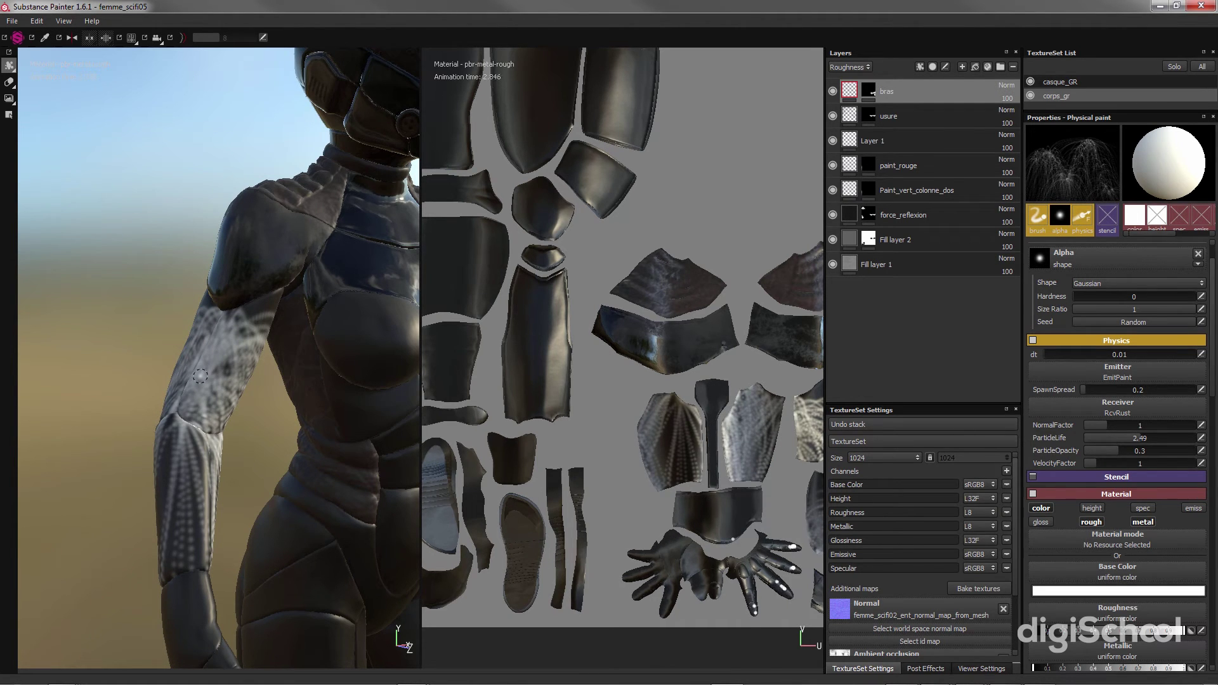
pyautogui.hotkey('ctrl', 'z')
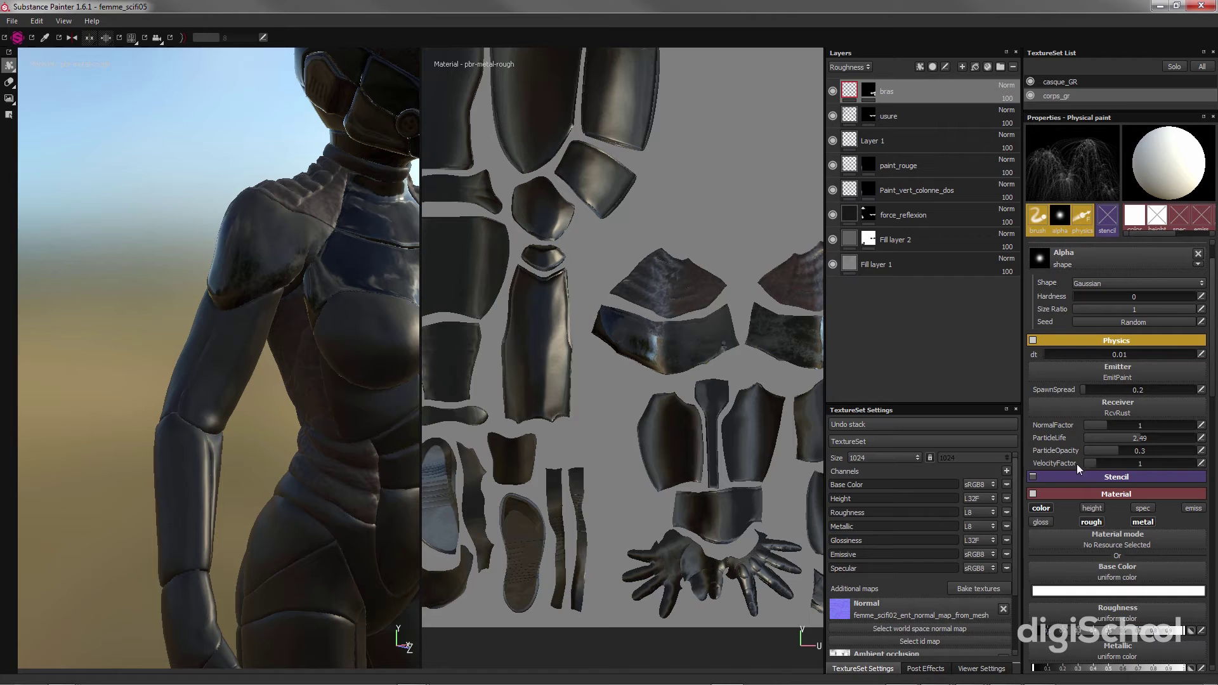
# Step: Set VelocityFactor to 0.29, then try particle dabs on the upper arm and undo them
pyautogui.moveTo(1094, 464); pyautogui.dragTo(1088, 465)
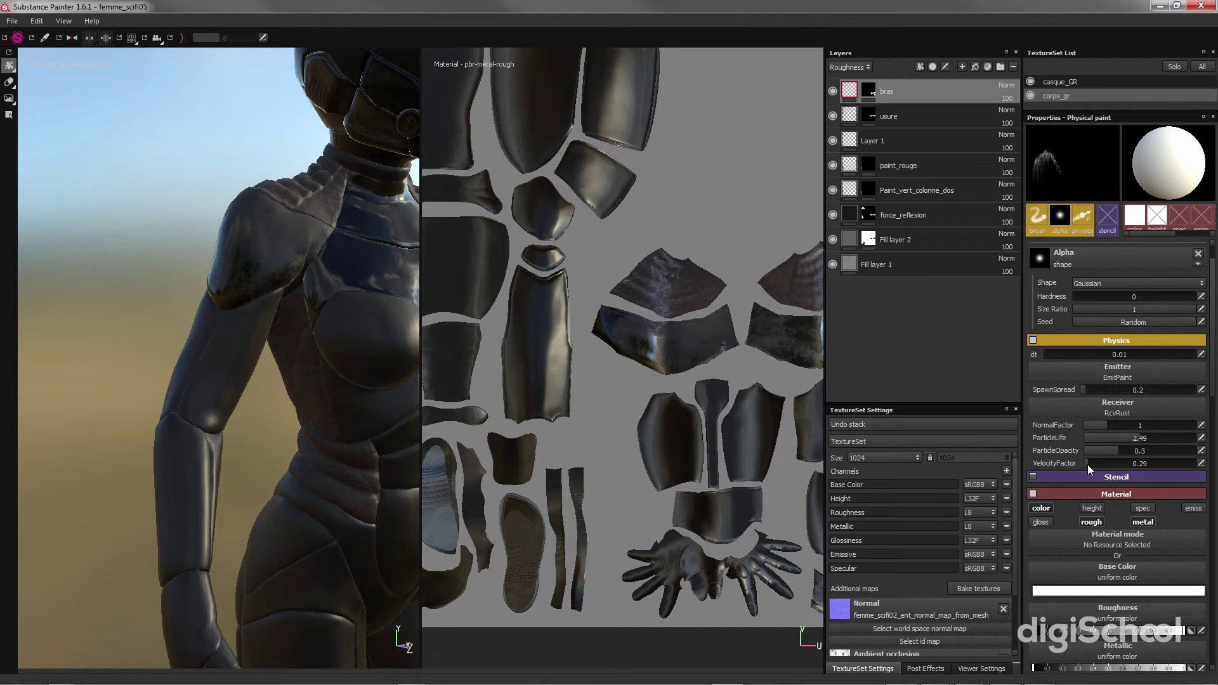
pyautogui.click(231, 344)
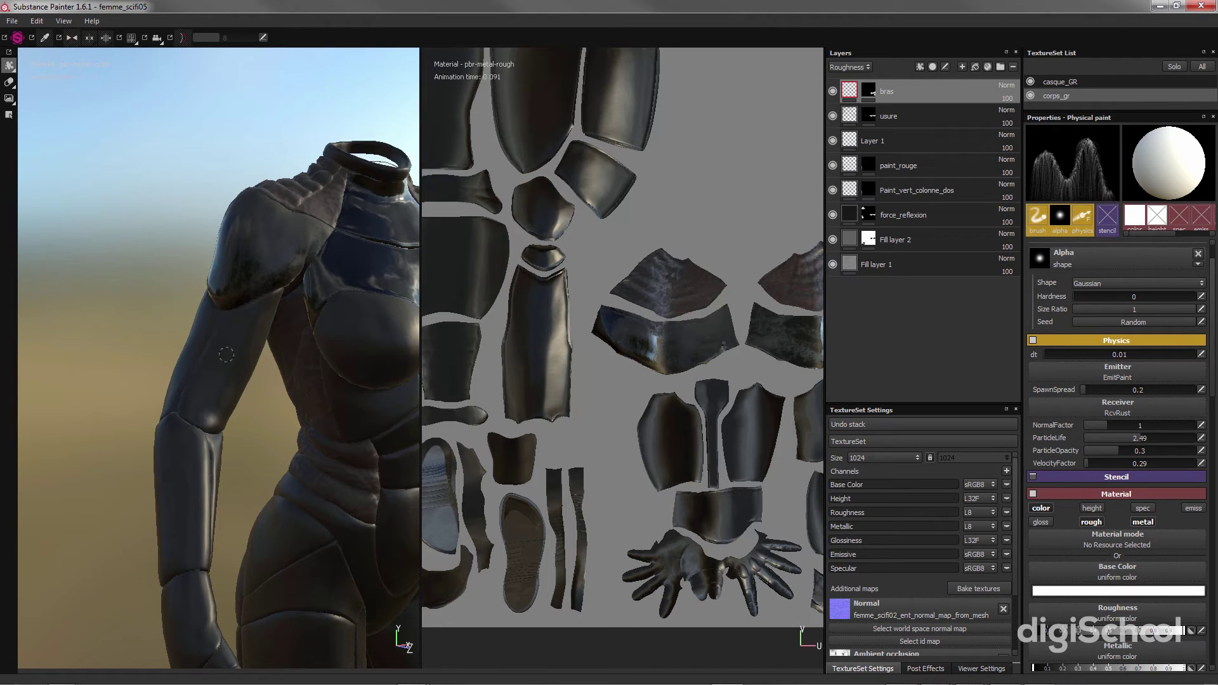
pyautogui.moveTo(217, 373)
pyautogui.keyDown('alt'); pyautogui.mouseDown()
pyautogui.moveTo(187, 336)
pyautogui.moveTo(215, 355)
pyautogui.mouseUp(); pyautogui.keyUp('alt')
pyautogui.click(187, 336)
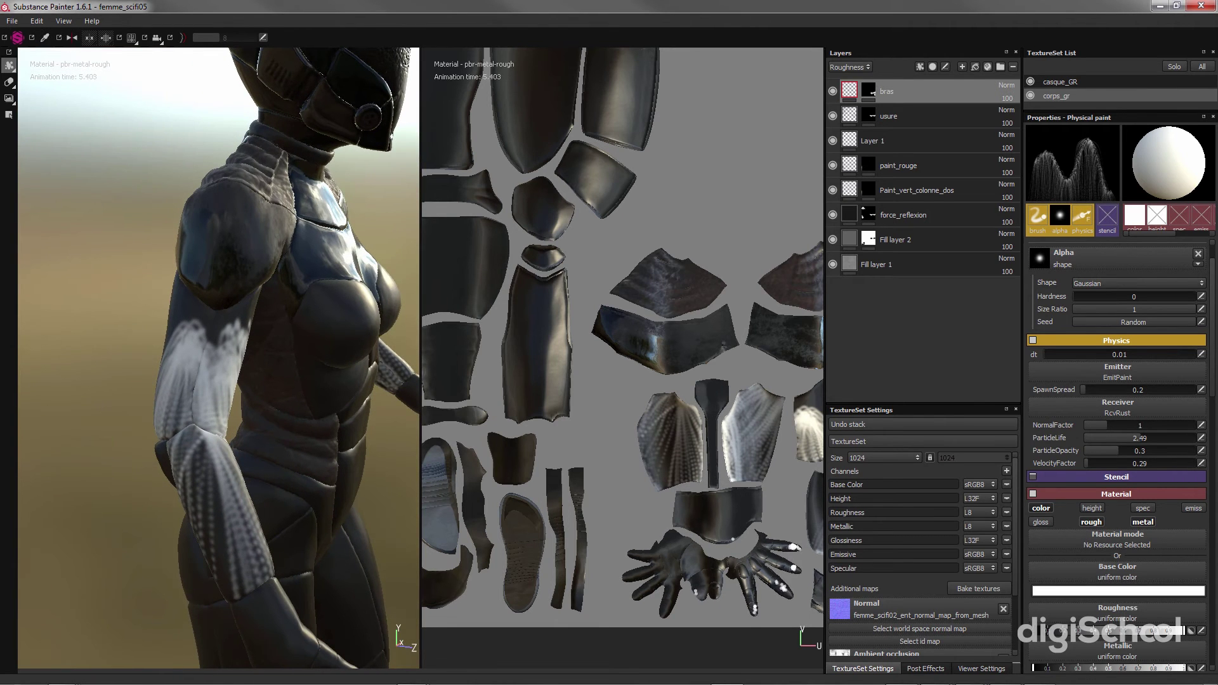
pyautogui.hotkey('ctrl', 'z')
pyautogui.keyDown('alt'); pyautogui.moveTo(254, 371); pyautogui.dragTo(330, 361); pyautogui.keyUp('alt')
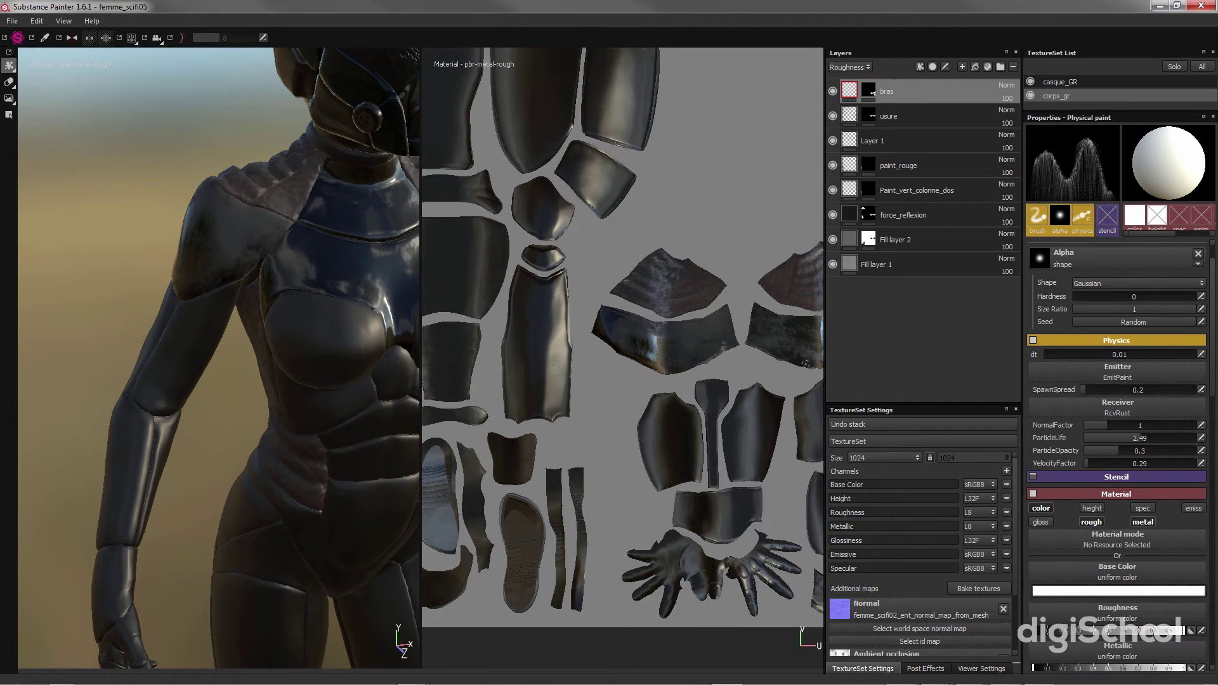
# Step: Set the emitter's SpawnSpread to 1.74 and the brush size to 0.66
pyautogui.scroll(-2, 1117, 381)
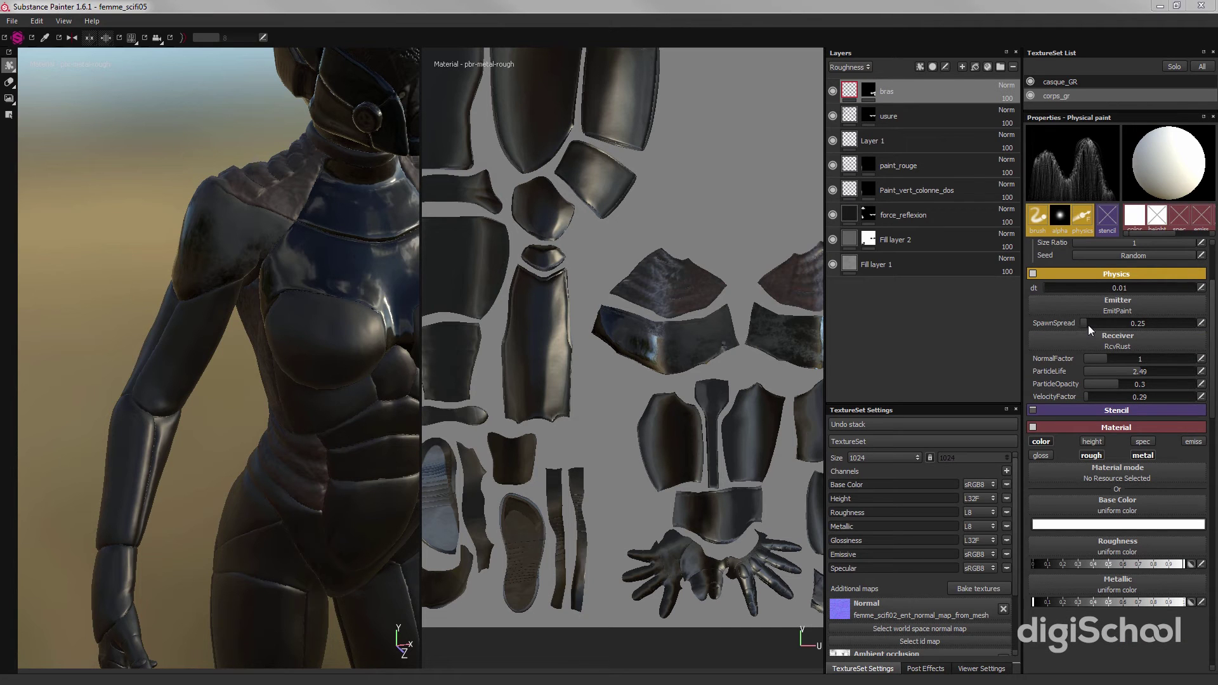
pyautogui.moveTo(1084, 322); pyautogui.dragTo(1121, 321)
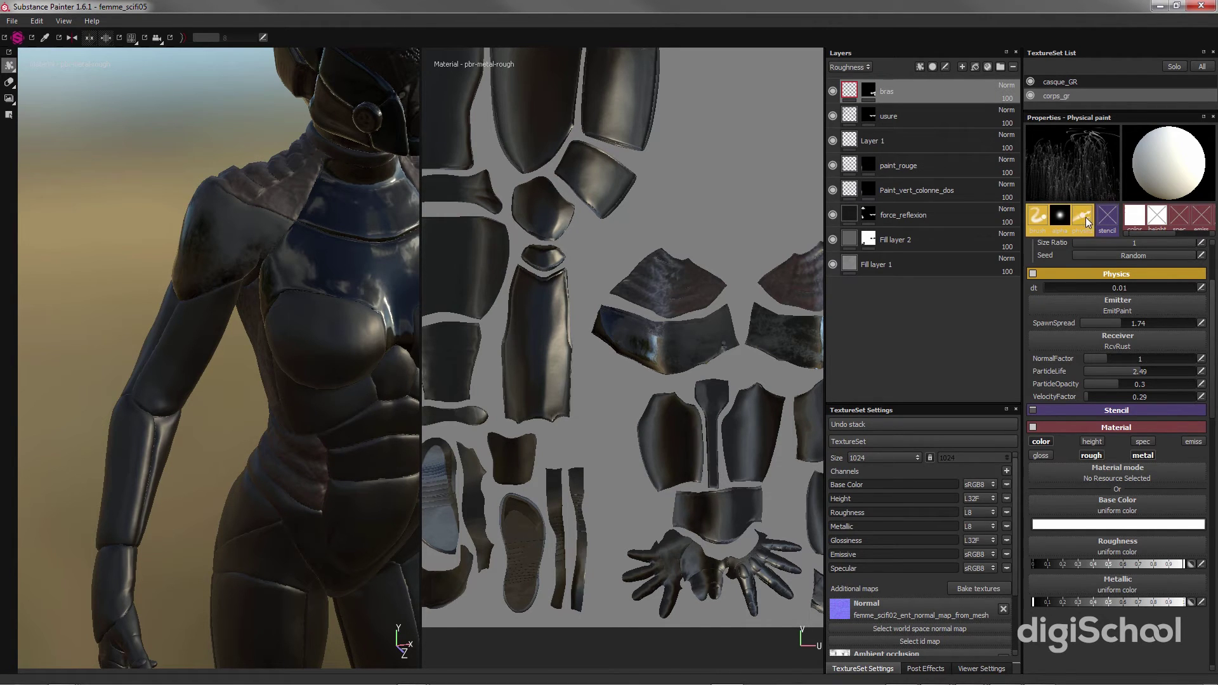
pyautogui.moveTo(1211, 305); pyautogui.dragTo(1209, 260)
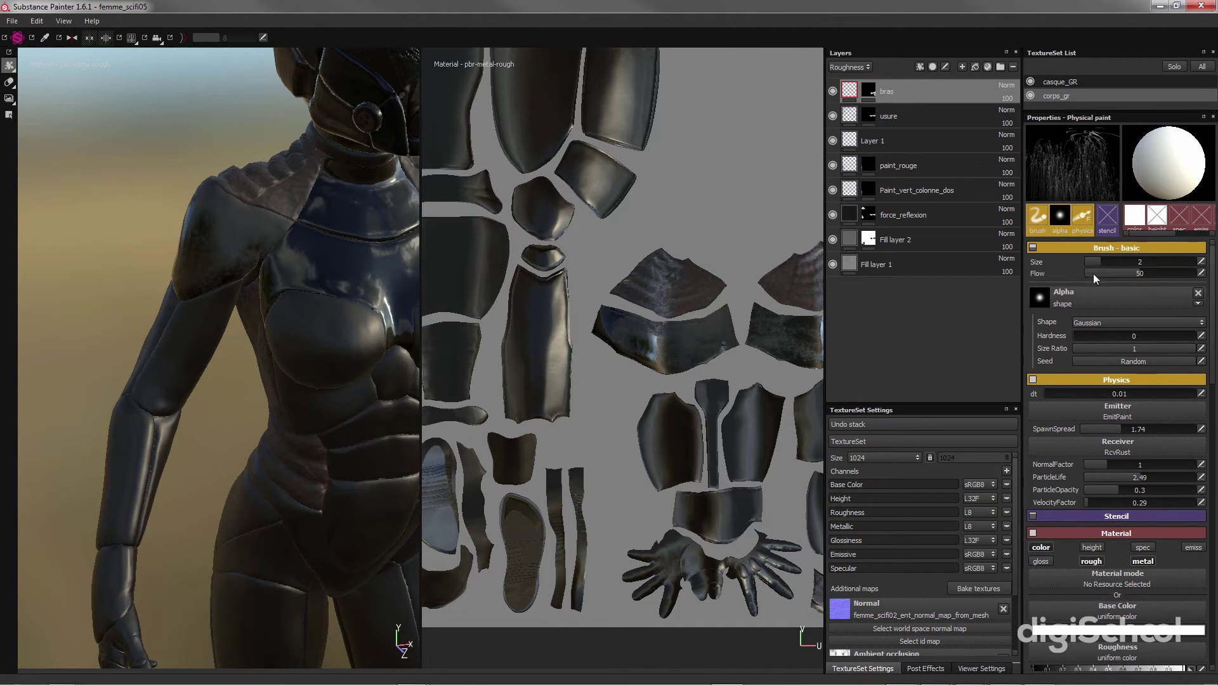
pyautogui.moveTo(1098, 261); pyautogui.dragTo(1095, 263)
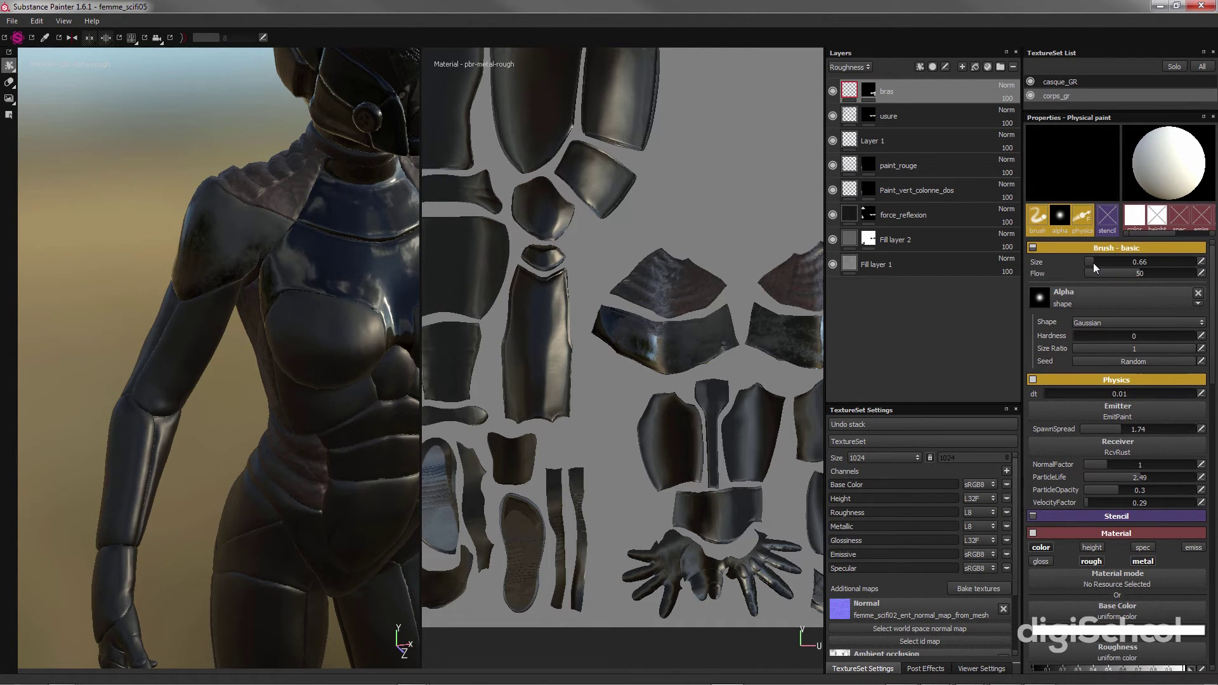
# Step: Try a fine particle stroke on the upper arm, glance through the available alphas, and undo the stroke
pyautogui.moveTo(163, 327); pyautogui.dragTo(294, 167)
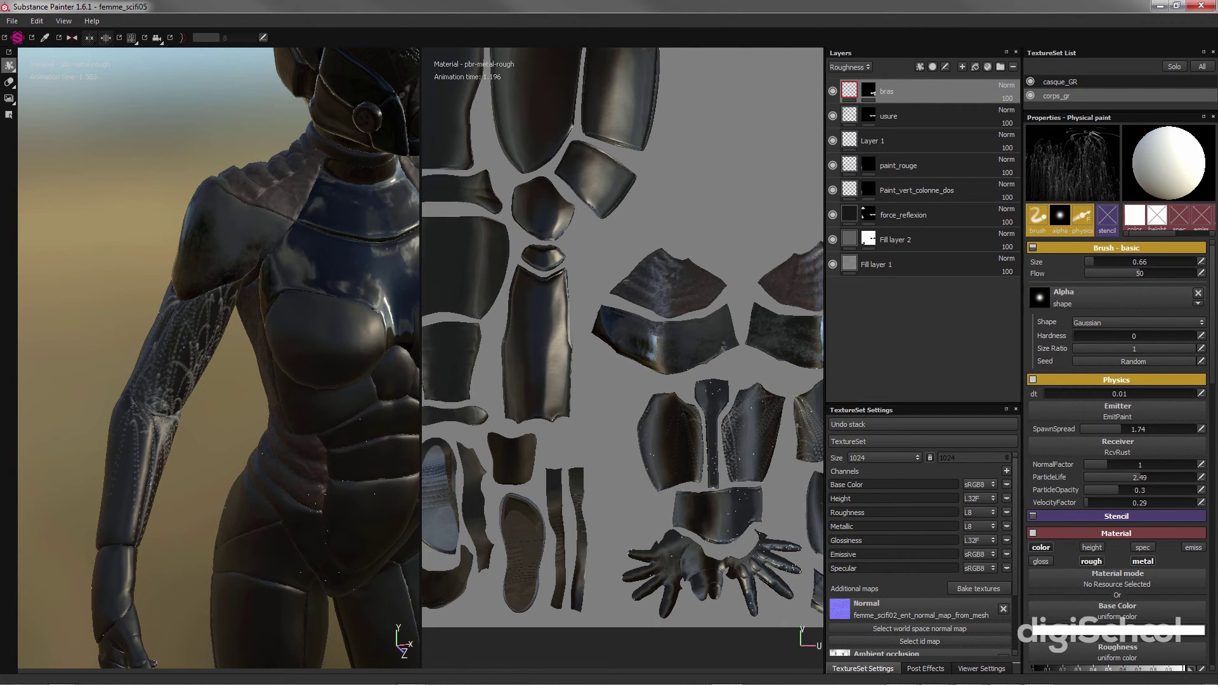
pyautogui.keyDown('alt'); pyautogui.moveTo(172, 419); pyautogui.dragTo(128, 380); pyautogui.keyUp('alt')
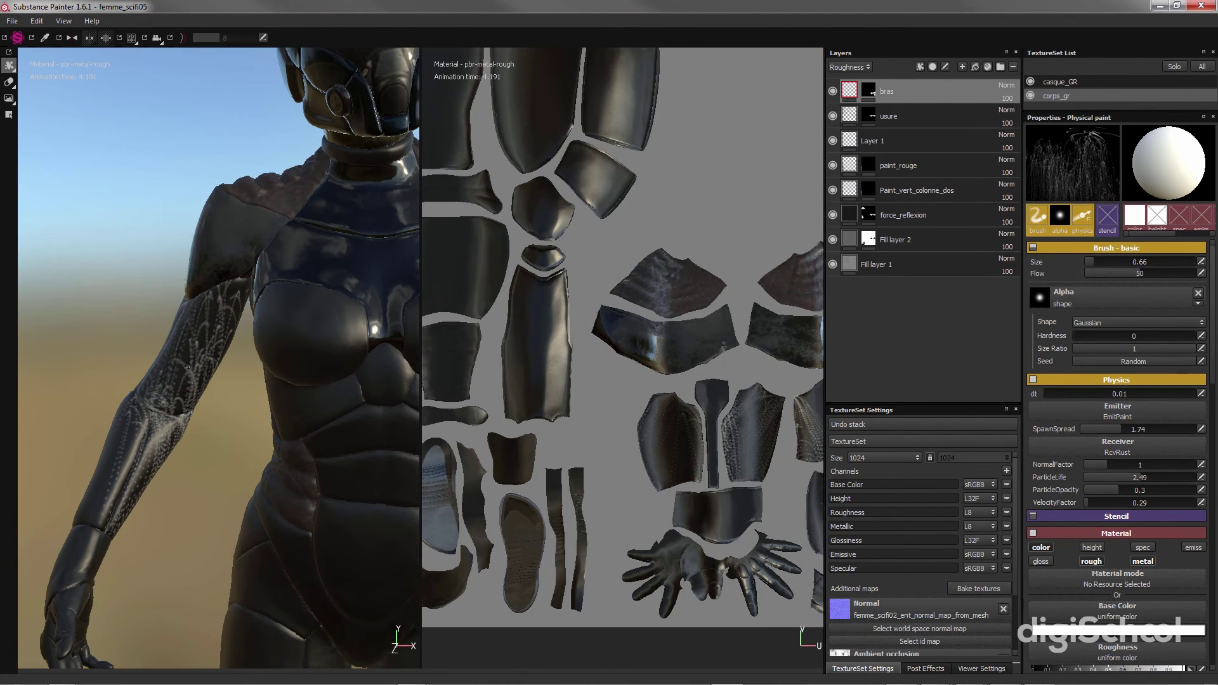
pyautogui.click(1111, 294)
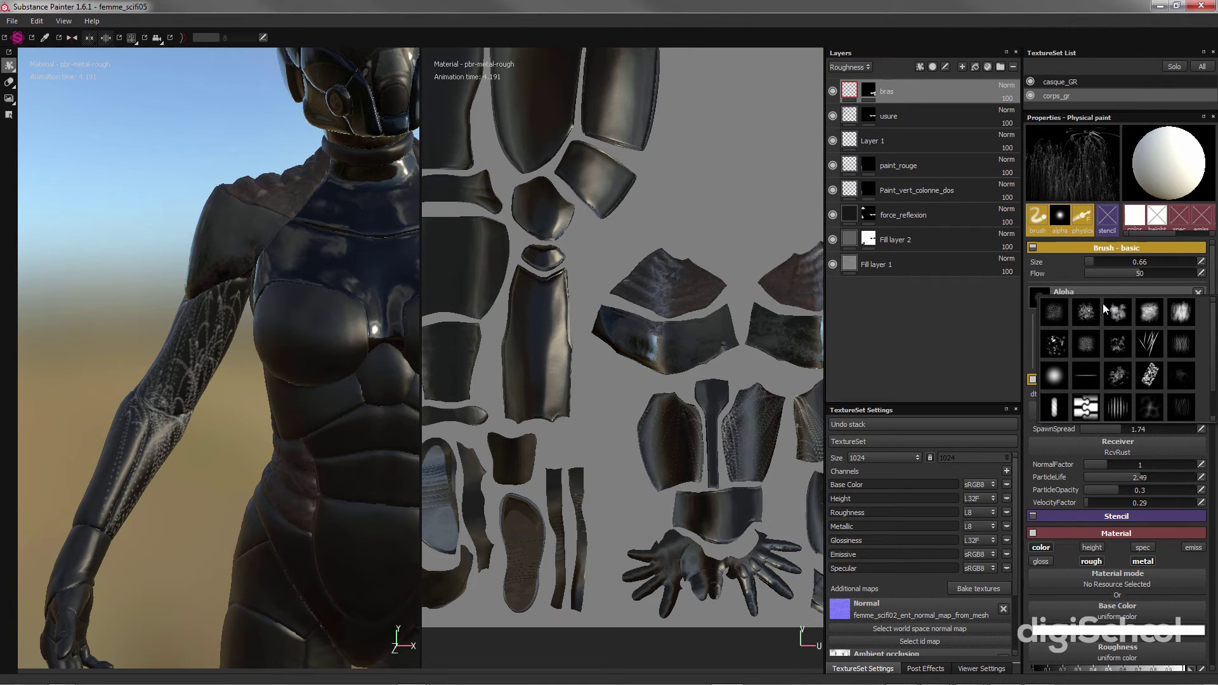
pyautogui.moveTo(1072, 302)
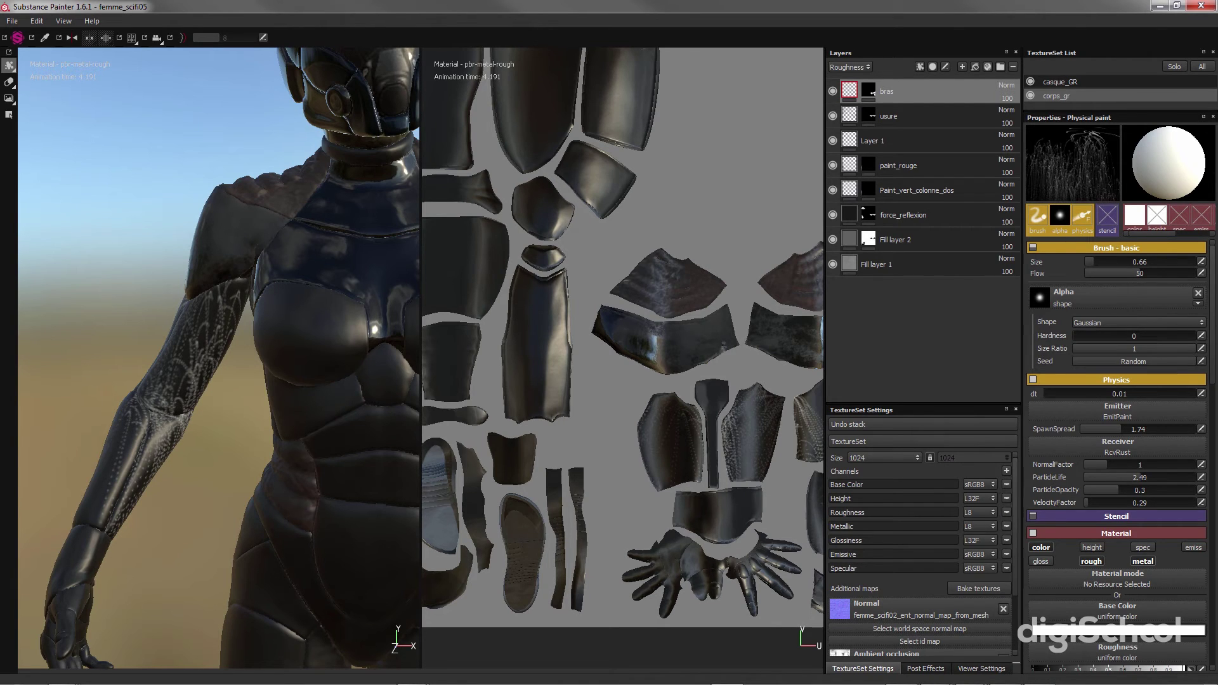
pyautogui.hotkey('ctrl', 'z')
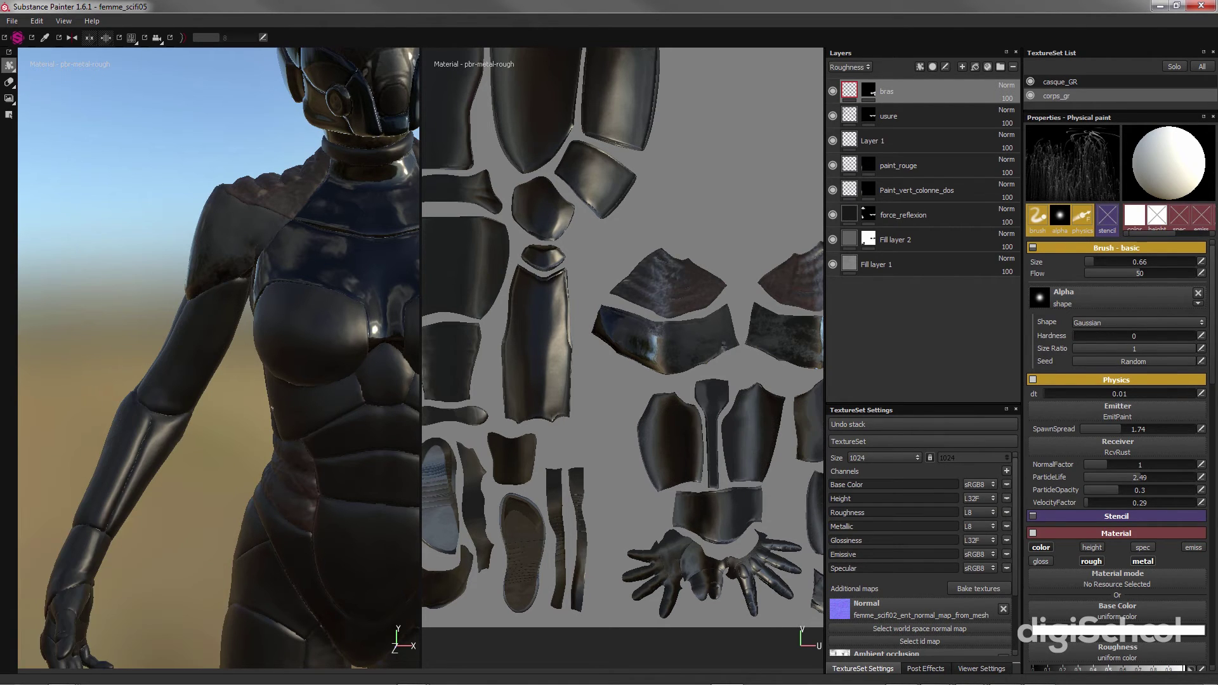
# Step: Choose Alpha Cracks 02 as the brush alpha and release particles on the upper arm
pyautogui.click(1103, 296)
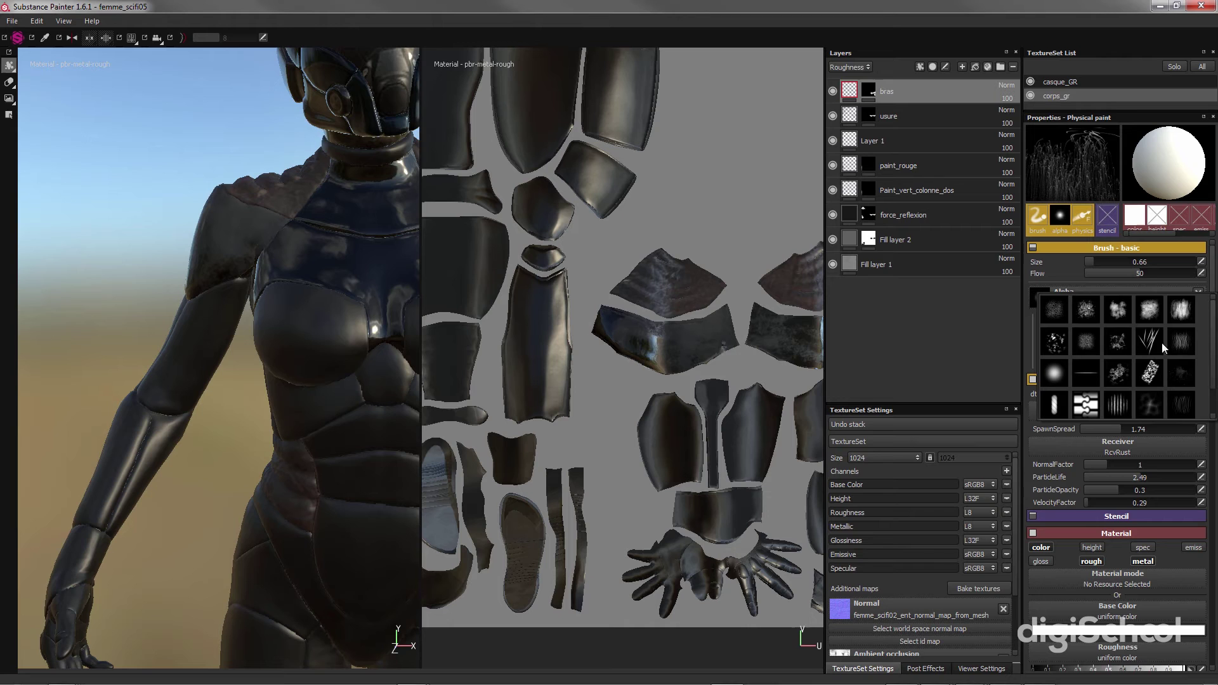
pyautogui.click(1087, 310)
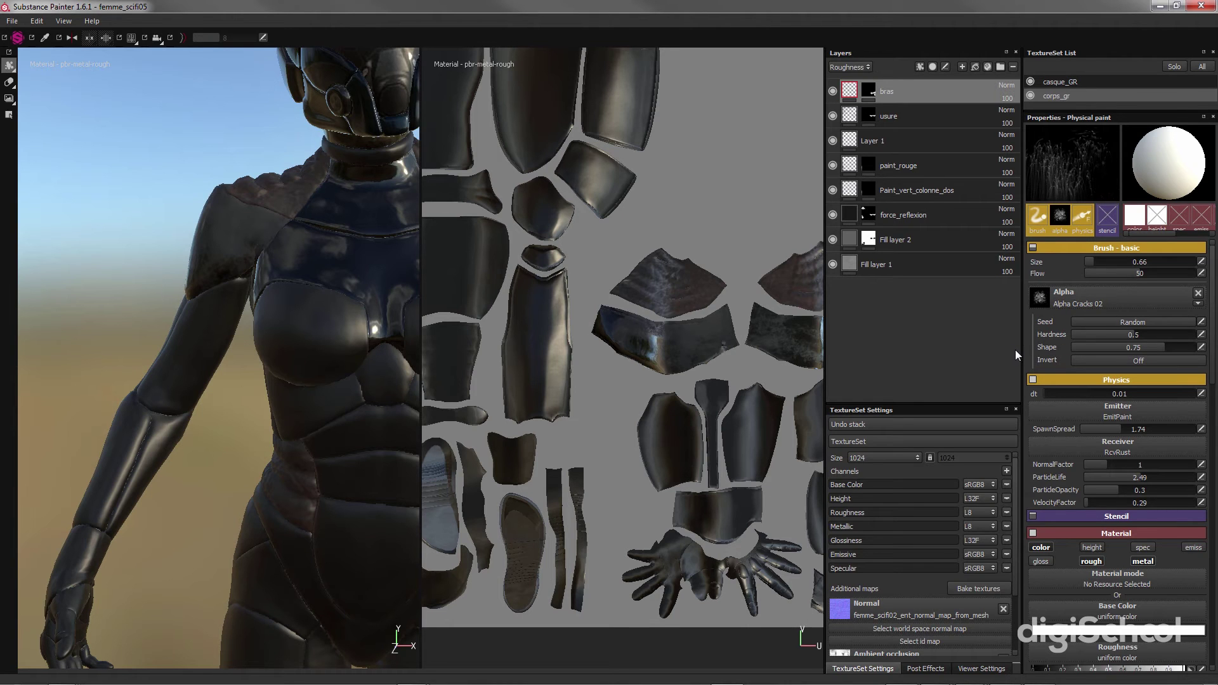
pyautogui.click(186, 360)
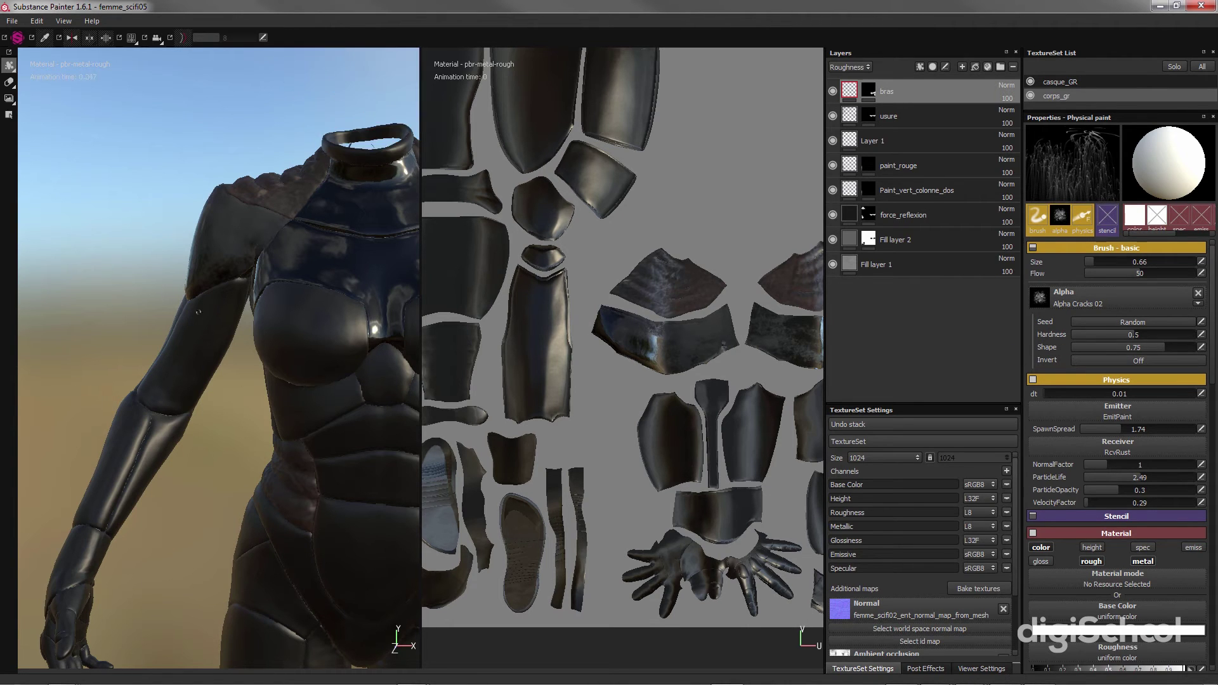
pyautogui.moveTo(197, 421)
pyautogui.keyDown('alt'); pyautogui.mouseDown()
pyautogui.moveTo(257, 432)
pyautogui.moveTo(222, 426)
pyautogui.mouseUp(); pyautogui.keyUp('alt')
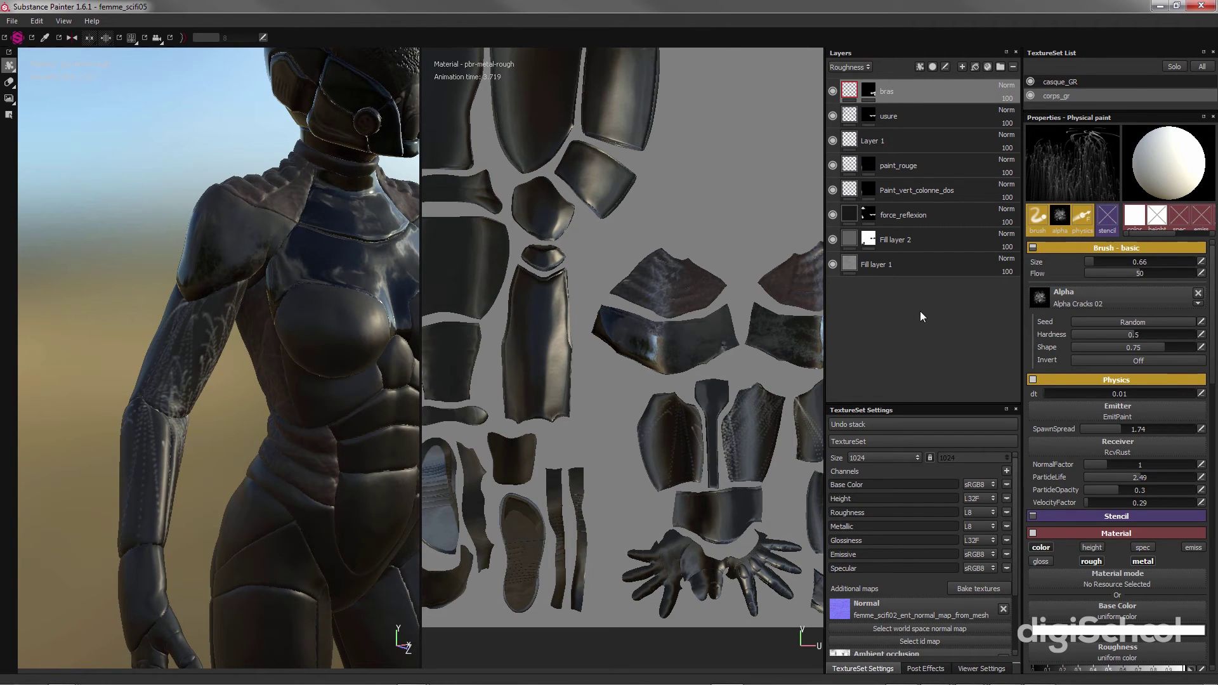
# Step: Set the alpha's hardness to 0.15 and shape to 0.45, and replace the last particle dab with a short stroke on the upper arm
pyautogui.moveTo(1125, 334); pyautogui.dragTo(1091, 333)
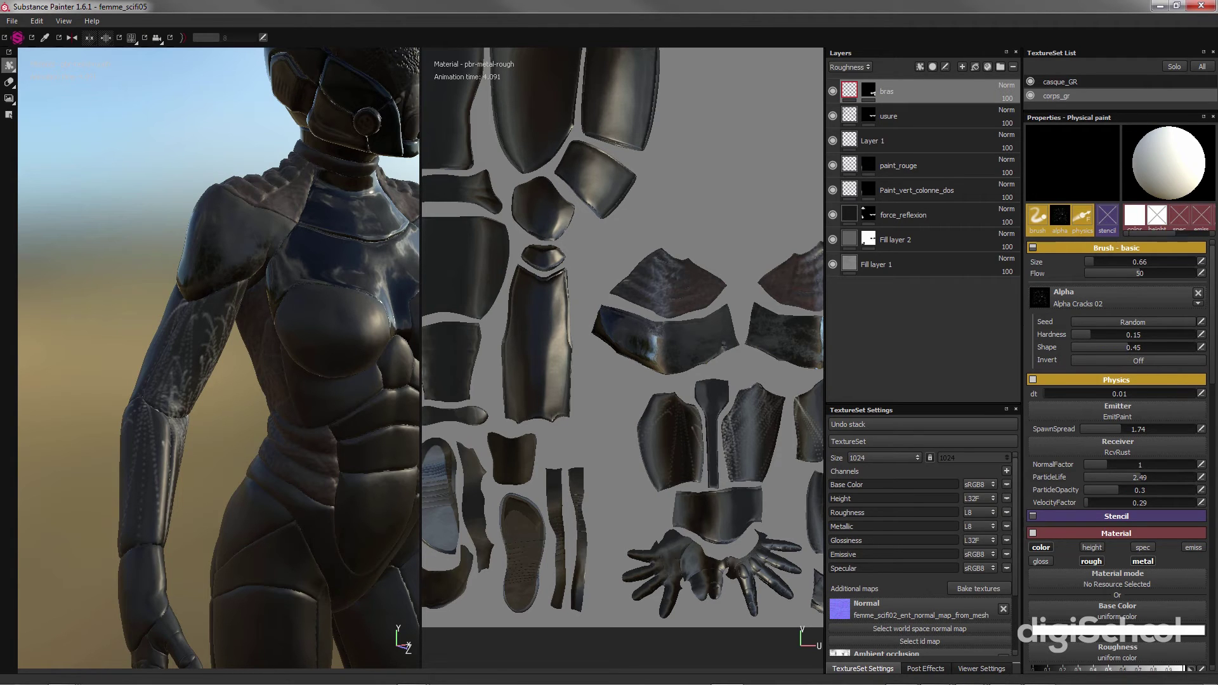
pyautogui.hotkey('ctrl', 'z')
pyautogui.moveTo(198, 321); pyautogui.dragTo(194, 334)
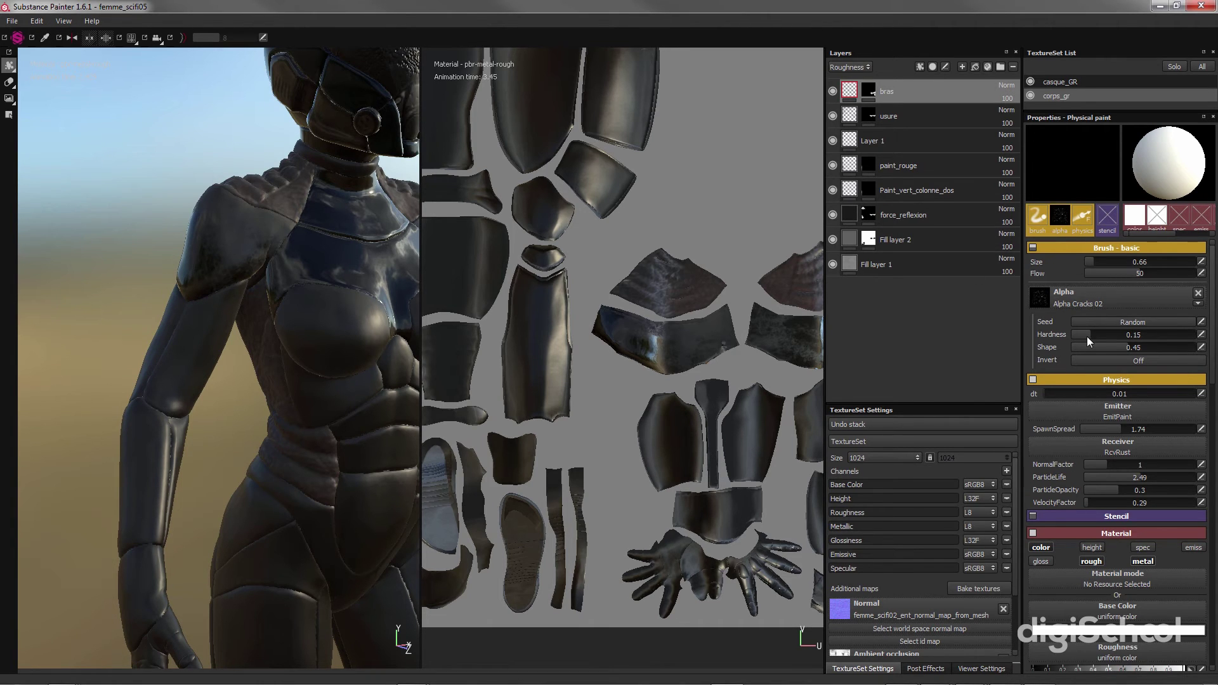
# Step: Set the alpha's hardness to 0.16, its shape to 0.68 and the brush size to 3.27, and dab particles on the upper arm
pyautogui.click(1155, 347)
pyautogui.moveTo(1096, 261); pyautogui.dragTo(1103, 262)
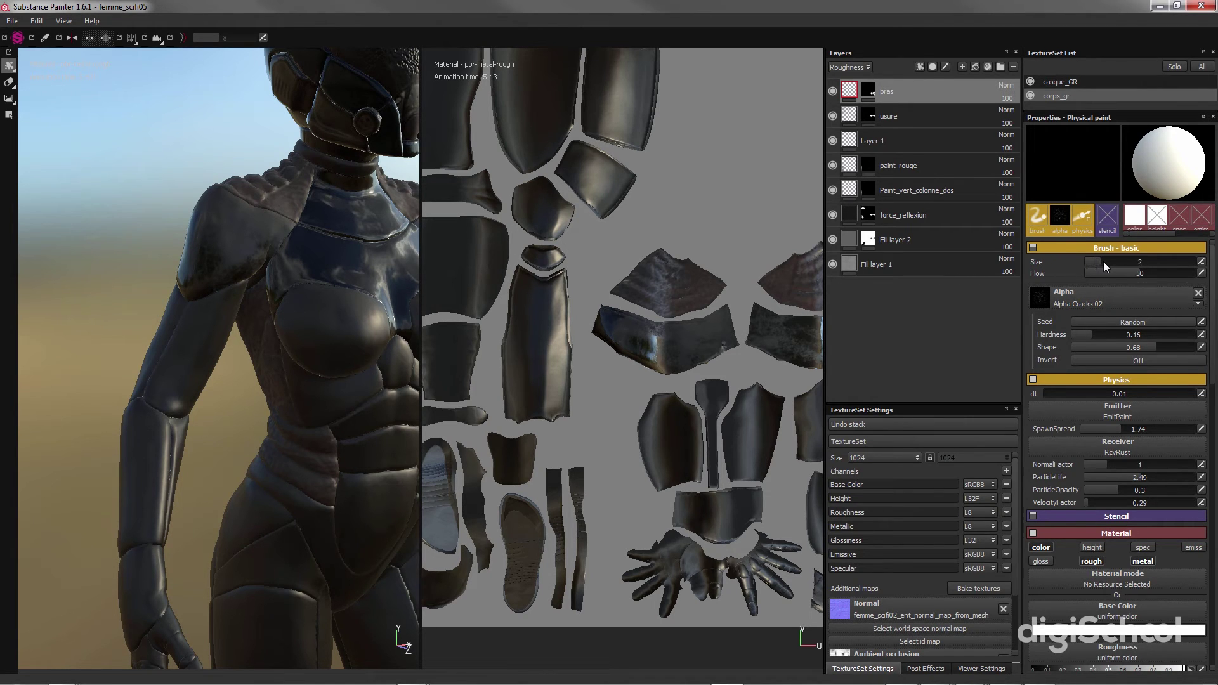
pyautogui.click(196, 350)
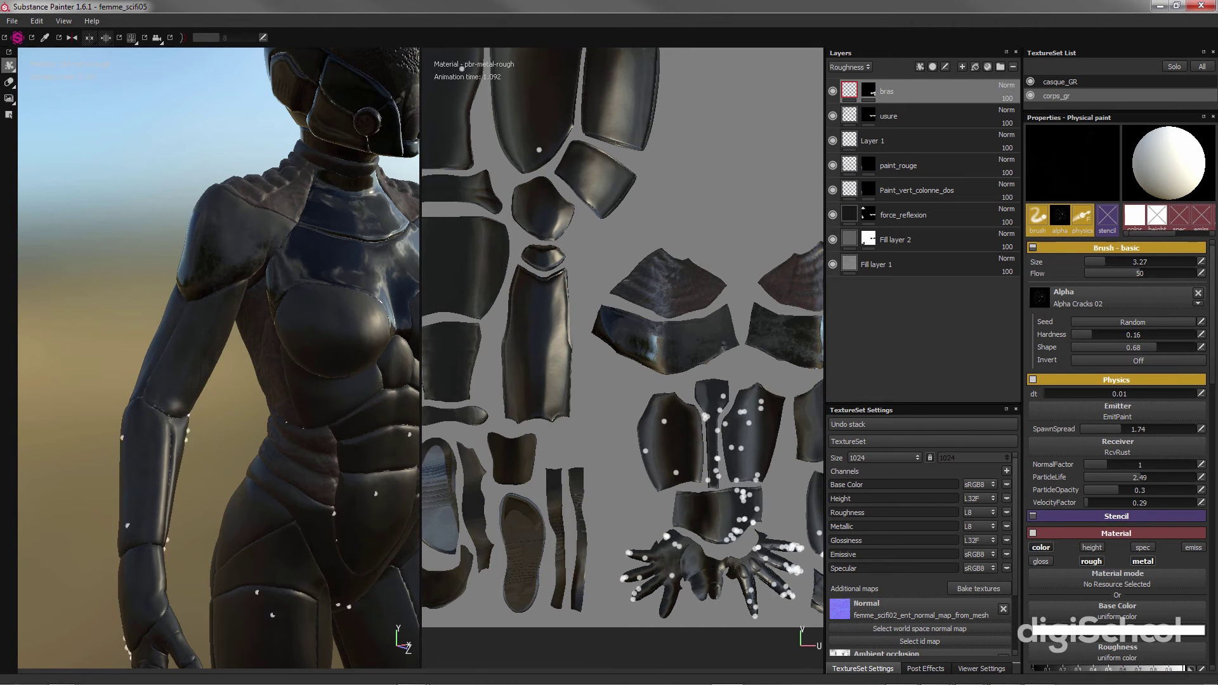
# Step: Try another particle stroke and dab along the arm from a closer view, and undo the last one
pyautogui.keyDown('alt'); pyautogui.moveTo(196, 350); pyautogui.dragTo(178, 387); pyautogui.keyUp('alt')
pyautogui.keyDown('alt'); pyautogui.moveTo(177, 387); pyautogui.dragTo(216, 394, button='right'); pyautogui.keyUp('alt')
pyautogui.keyDown('alt'); pyautogui.moveTo(213, 334); pyautogui.dragTo(222, 332, button='right'); pyautogui.keyUp('alt')
pyautogui.moveTo(202, 344)
pyautogui.mouseDown()
pyautogui.moveTo(222, 339)
pyautogui.moveTo(185, 456)
pyautogui.moveTo(253, 452)
pyautogui.mouseUp()
pyautogui.click(237, 333)
pyautogui.scroll(-6, 184, 455)
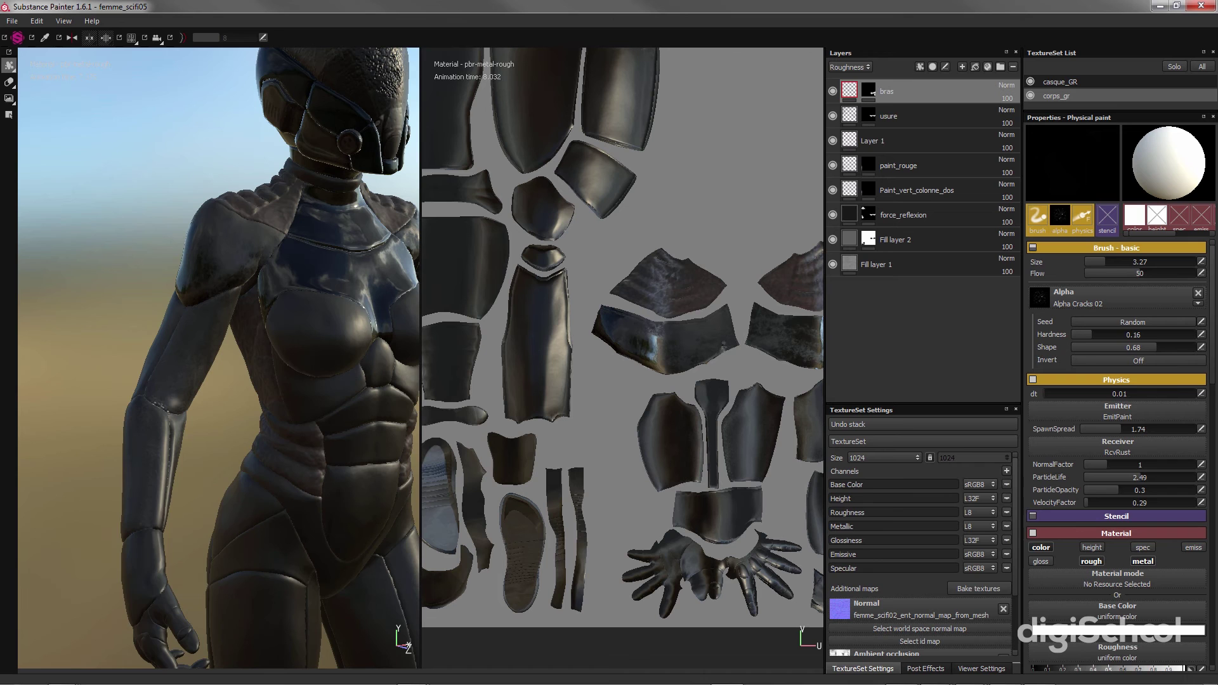
pyautogui.press('ctrl')
pyautogui.hotkey('ctrl', 'z')
# Step: Set ParticleOpacity to 0.53 and release particles on the upper arm
pyautogui.scroll(-4, 191, 388)
pyautogui.scroll(6, 191, 387)
pyautogui.keyDown('alt'); pyautogui.moveTo(190, 387); pyautogui.dragTo(213, 384); pyautogui.keyUp('alt')
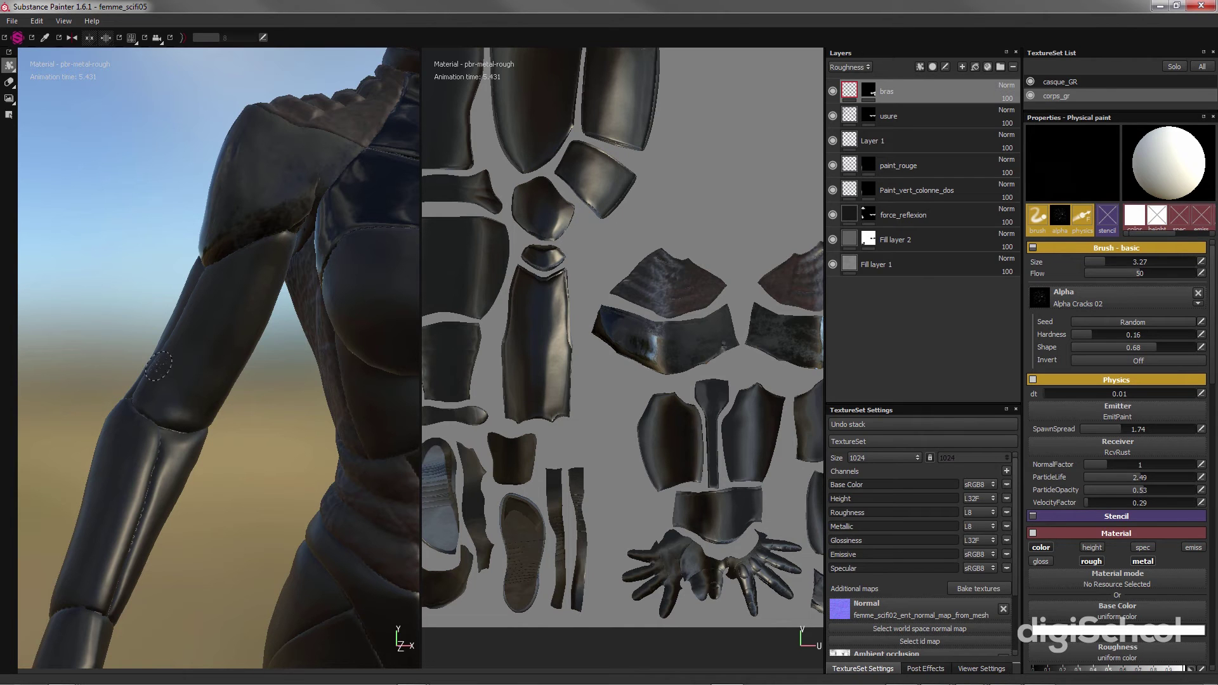
pyautogui.click(233, 312)
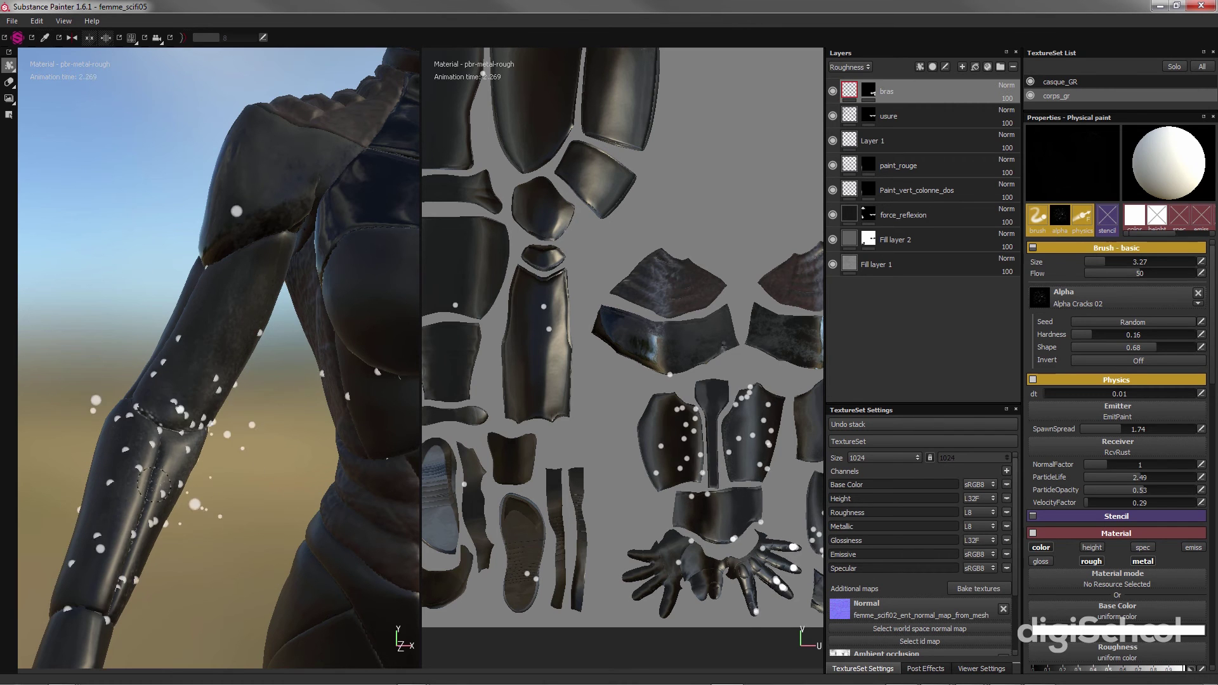
pyautogui.keyDown('alt'); pyautogui.moveTo(181, 454); pyautogui.dragTo(231, 489); pyautogui.keyUp('alt')
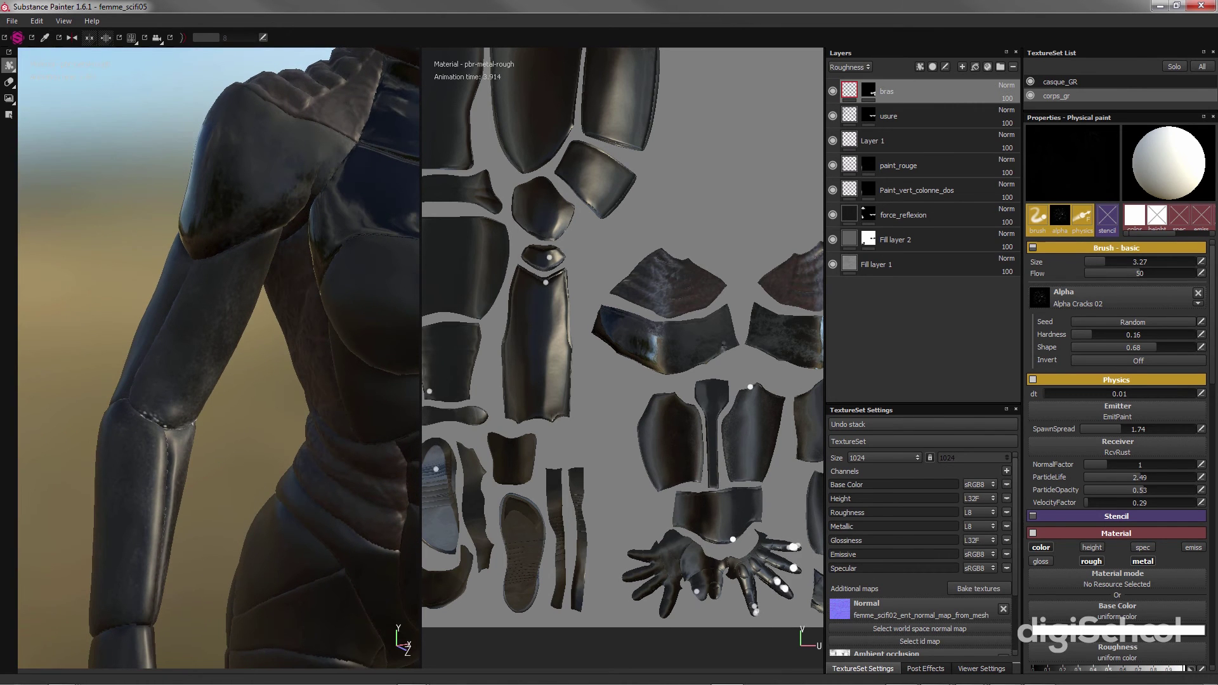
# Step: Undo the last particles, set the brush size to 8.02 and the alpha's shape to 0.65, and release particles along the arm
pyautogui.hotkey('ctrl', 'z')
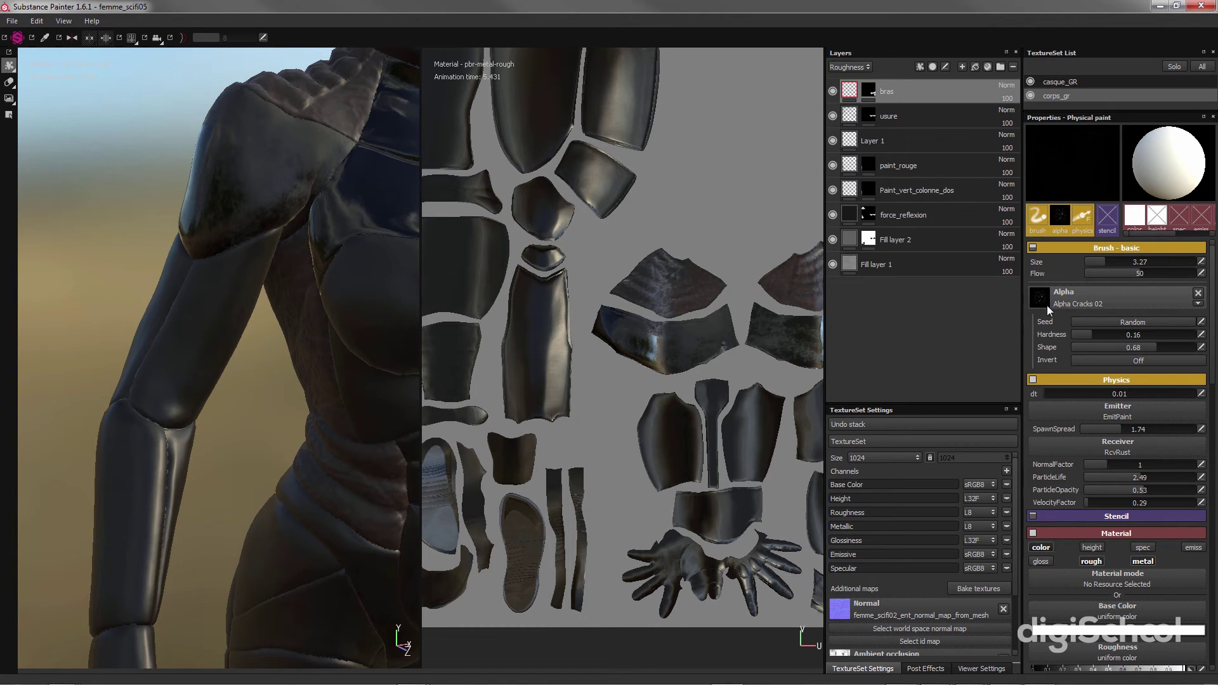
pyautogui.click(1117, 262)
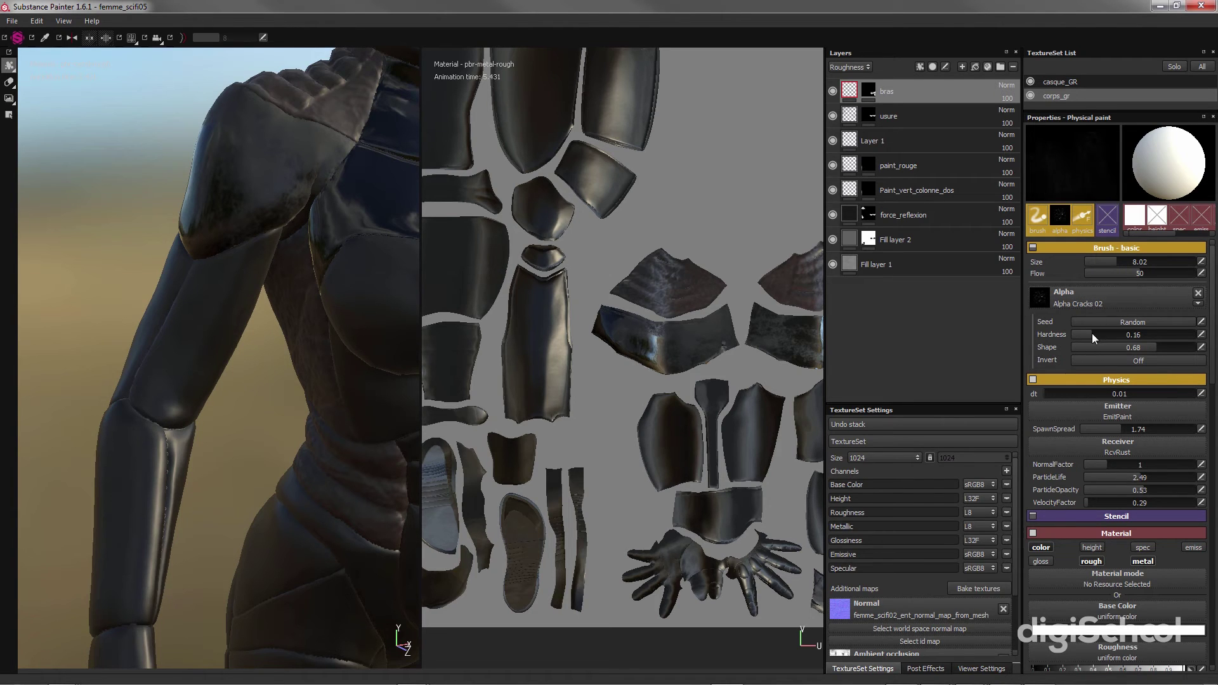
pyautogui.click(1150, 345)
pyautogui.moveTo(198, 346)
pyautogui.mouseDown()
pyautogui.moveTo(181, 407)
pyautogui.moveTo(193, 425)
pyautogui.moveTo(128, 394)
pyautogui.moveTo(242, 422)
pyautogui.moveTo(246, 447)
pyautogui.moveTo(190, 435)
pyautogui.mouseUp()
pyautogui.click(209, 330)
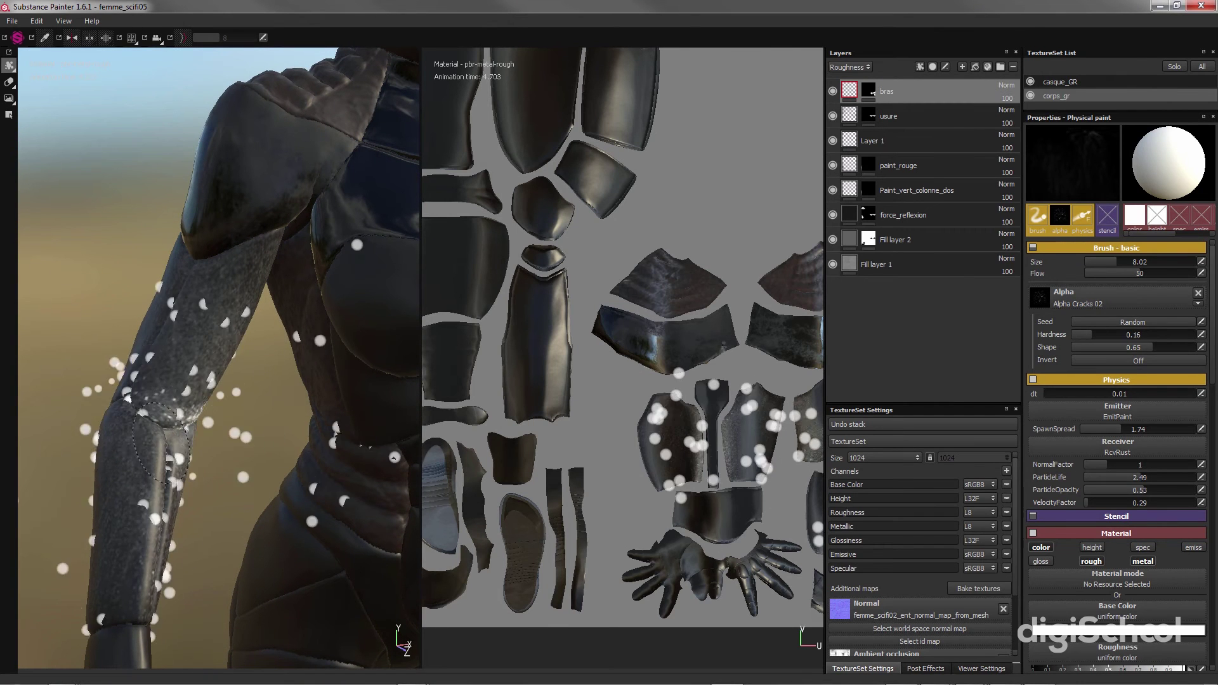
# Step: Check the particle marks around the elbow from other angles and undo them
pyautogui.moveTo(191, 436)
pyautogui.keyDown('alt'); pyautogui.mouseDown()
pyautogui.moveTo(111, 397)
pyautogui.moveTo(210, 438)
pyautogui.moveTo(212, 413)
pyautogui.moveTo(336, 425)
pyautogui.moveTo(255, 467)
pyautogui.mouseUp(); pyautogui.keyUp('alt')
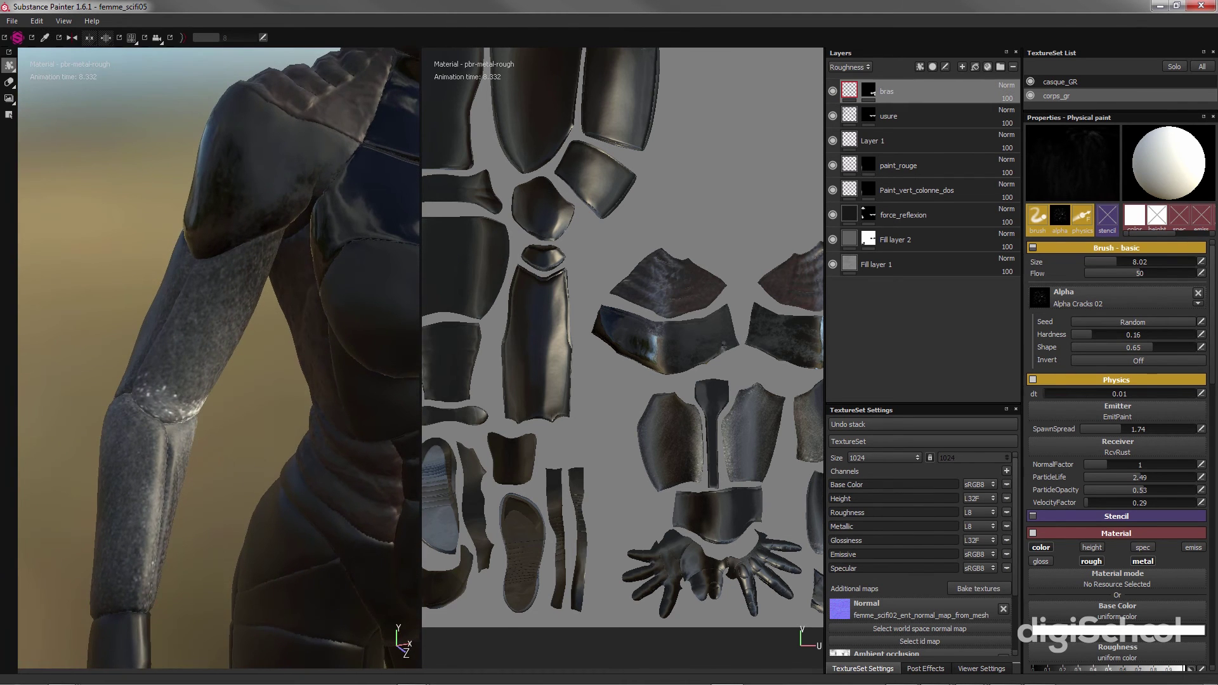
pyautogui.moveTo(172, 353)
pyautogui.keyDown('alt'); pyautogui.mouseDown()
pyautogui.moveTo(100, 272)
pyautogui.moveTo(164, 279)
pyautogui.mouseUp(); pyautogui.keyUp('alt')
pyautogui.moveTo(136, 409)
pyautogui.keyDown('alt'); pyautogui.mouseDown()
pyautogui.moveTo(79, 435)
pyautogui.moveTo(44, 425)
pyautogui.mouseUp(); pyautogui.keyUp('alt')
pyautogui.press('ctrl')
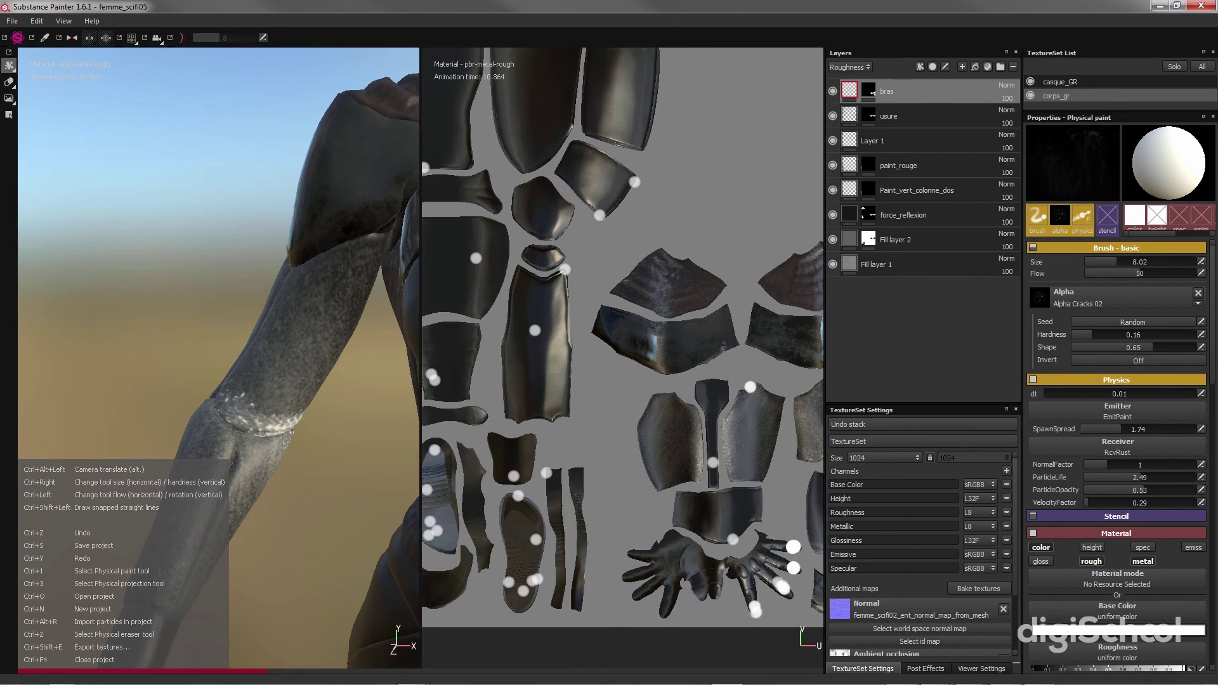
pyautogui.hotkey('ctrl', 'z')
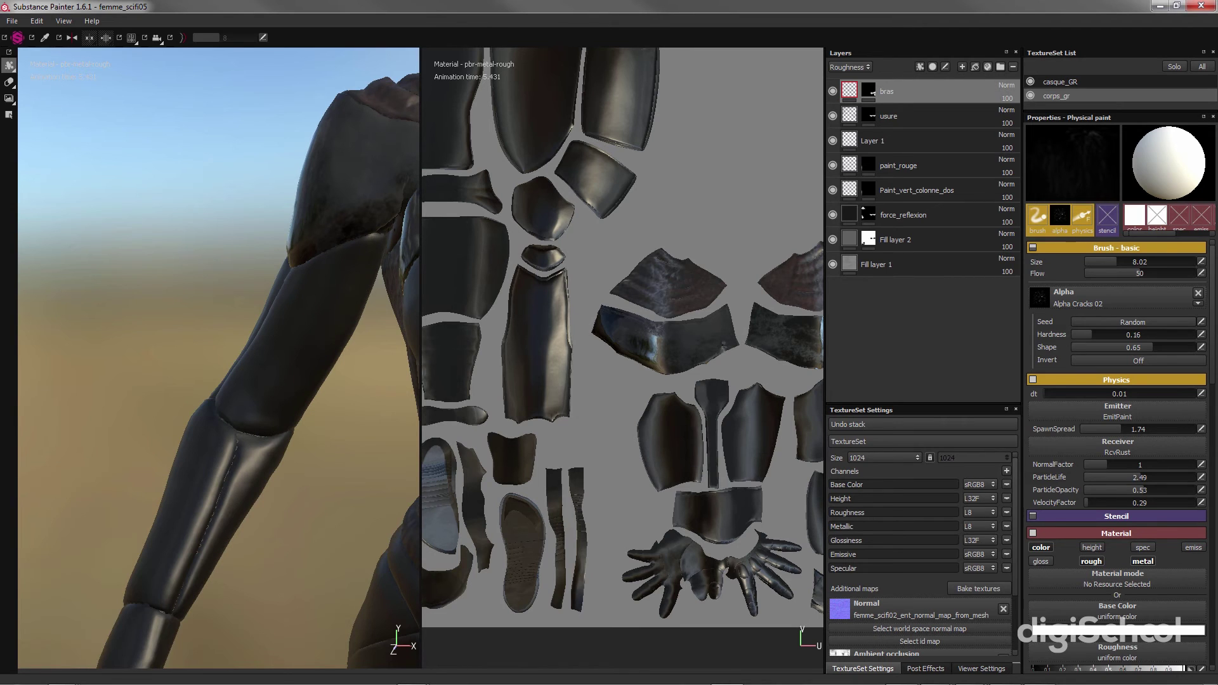
# Step: Set VelocityFactor to 1.66 and paint a particle stroke from the upper arm down to the forearm
pyautogui.press('alt')
pyautogui.keyDown('alt'); pyautogui.moveTo(272, 379); pyautogui.dragTo(303, 374); pyautogui.keyUp('alt')
pyautogui.keyDown('alt'); pyautogui.moveTo(280, 368); pyautogui.dragTo(274, 268, button='middle'); pyautogui.keyUp('alt')
pyautogui.keyDown('alt'); pyautogui.moveTo(274, 269); pyautogui.dragTo(272, 286); pyautogui.keyUp('alt')
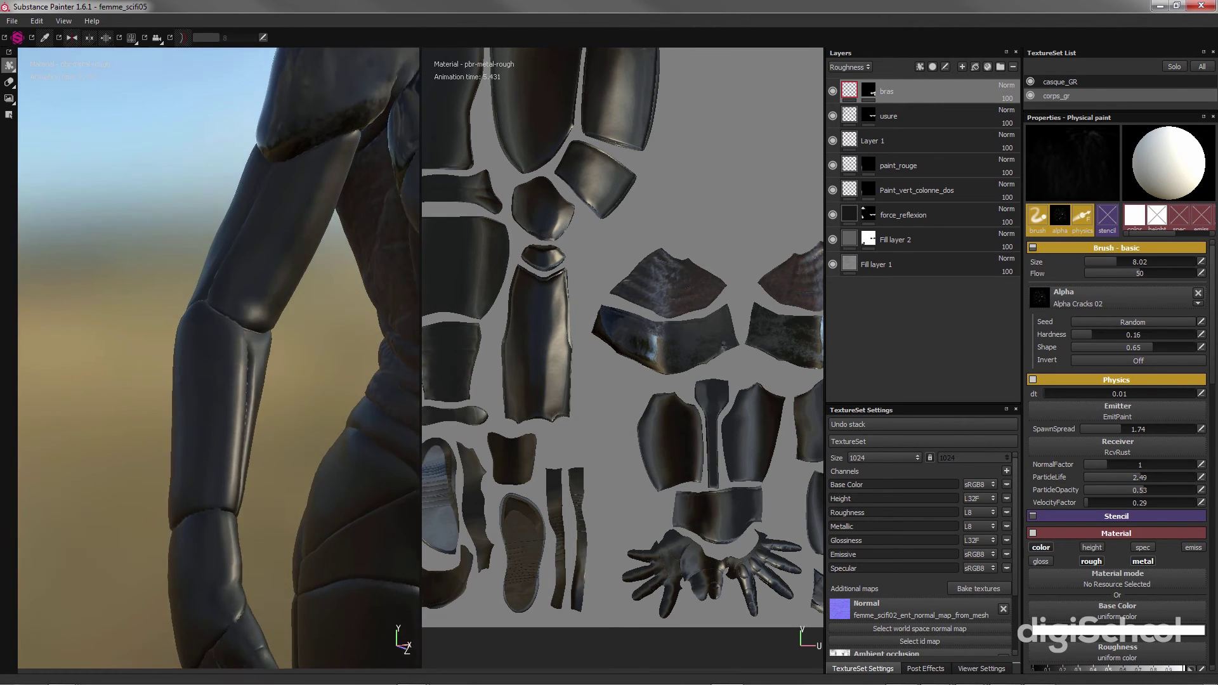
pyautogui.keyDown('alt'); pyautogui.moveTo(272, 286); pyautogui.dragTo(272, 331, button='middle'); pyautogui.keyUp('alt')
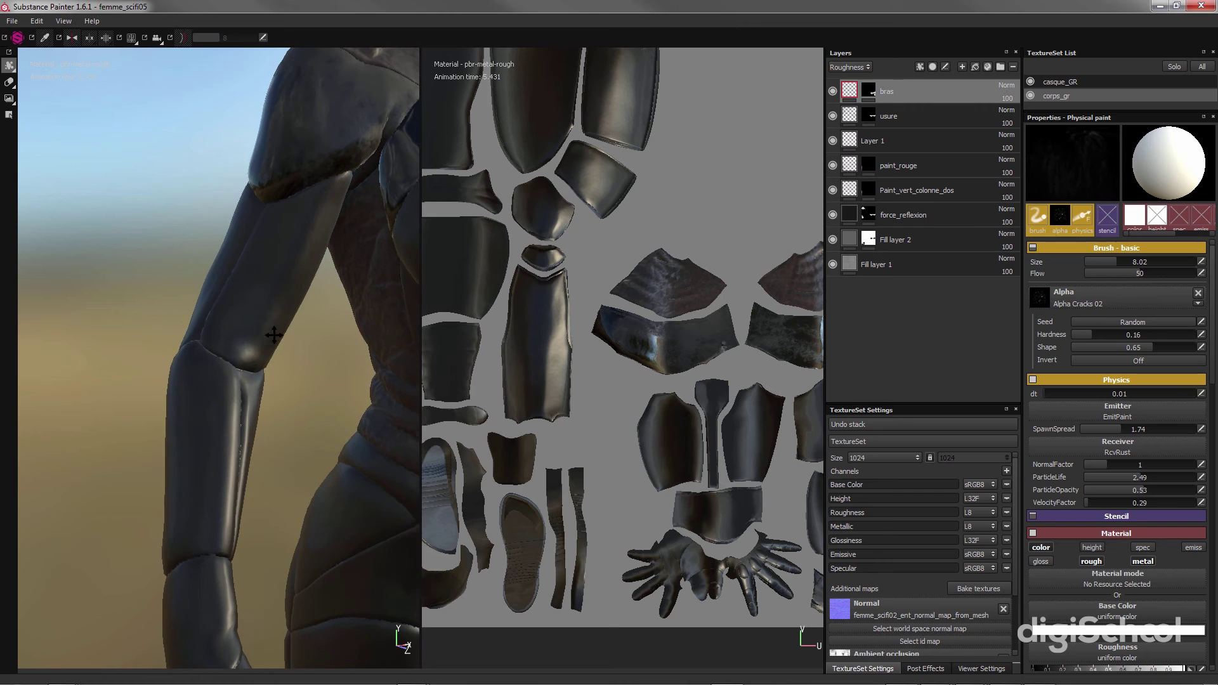
pyautogui.click(1142, 563)
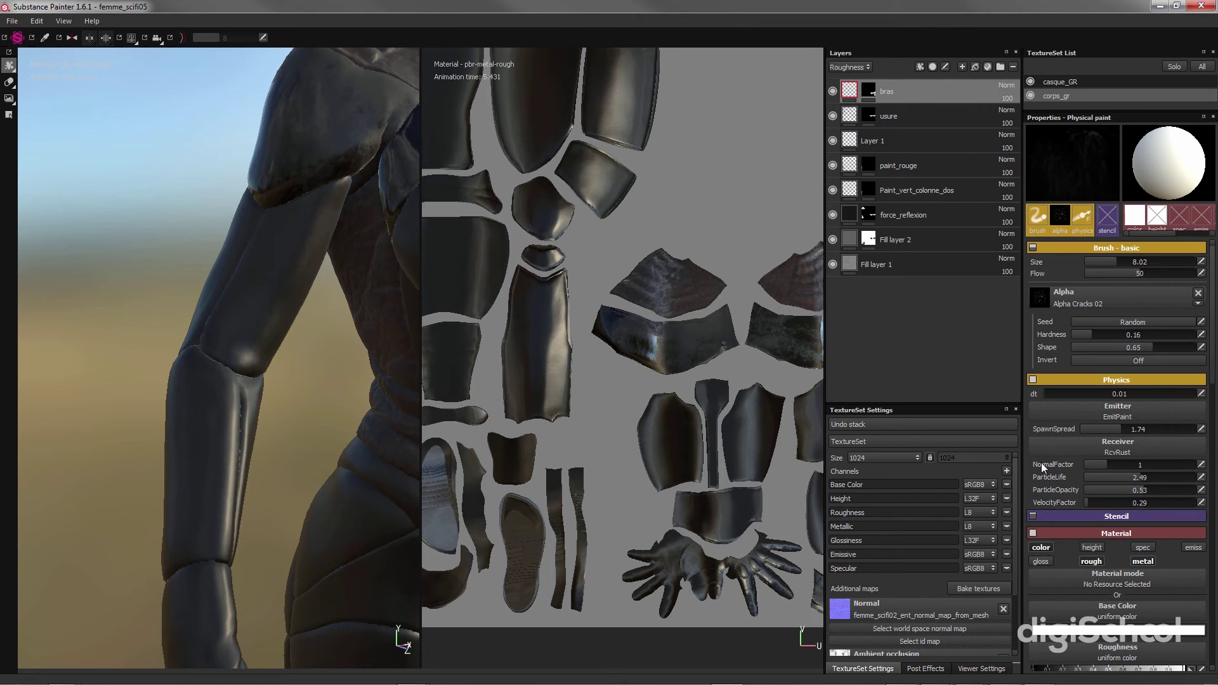
pyautogui.moveTo(1088, 501); pyautogui.dragTo(1103, 504)
pyautogui.moveTo(283, 234); pyautogui.dragTo(250, 406)
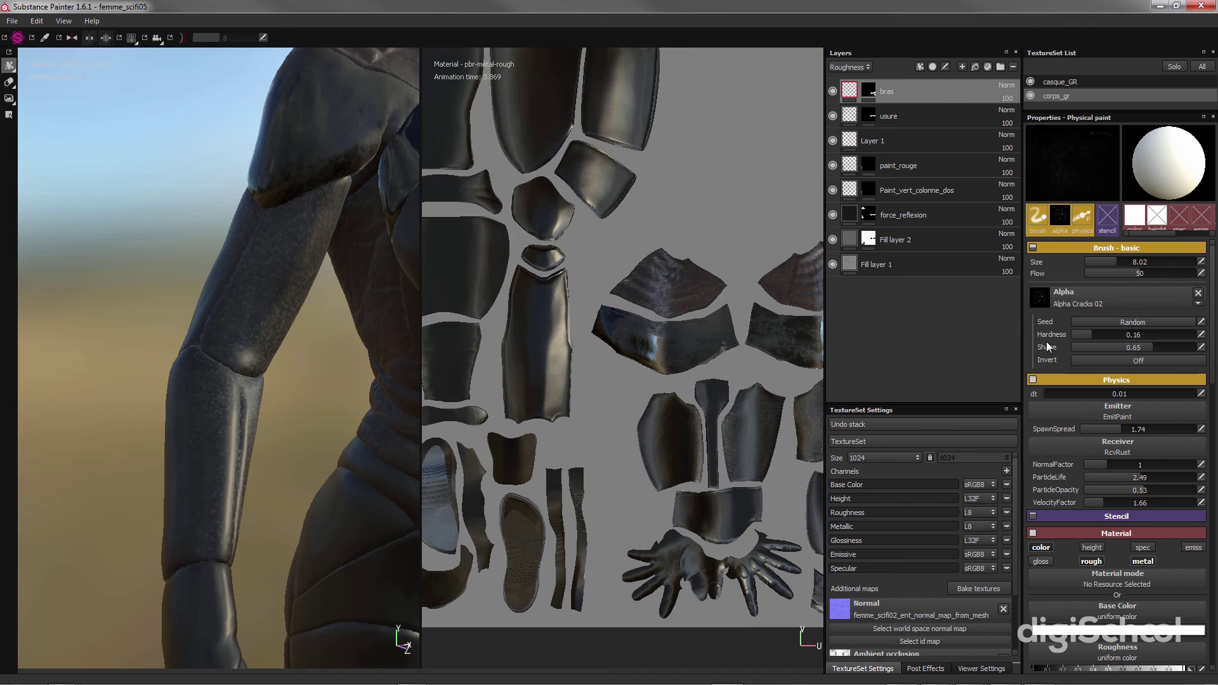
# Step: Try a particle stroke down the arm with the brush size at 21.22, and undo it
pyautogui.moveTo(1114, 263); pyautogui.dragTo(1136, 264)
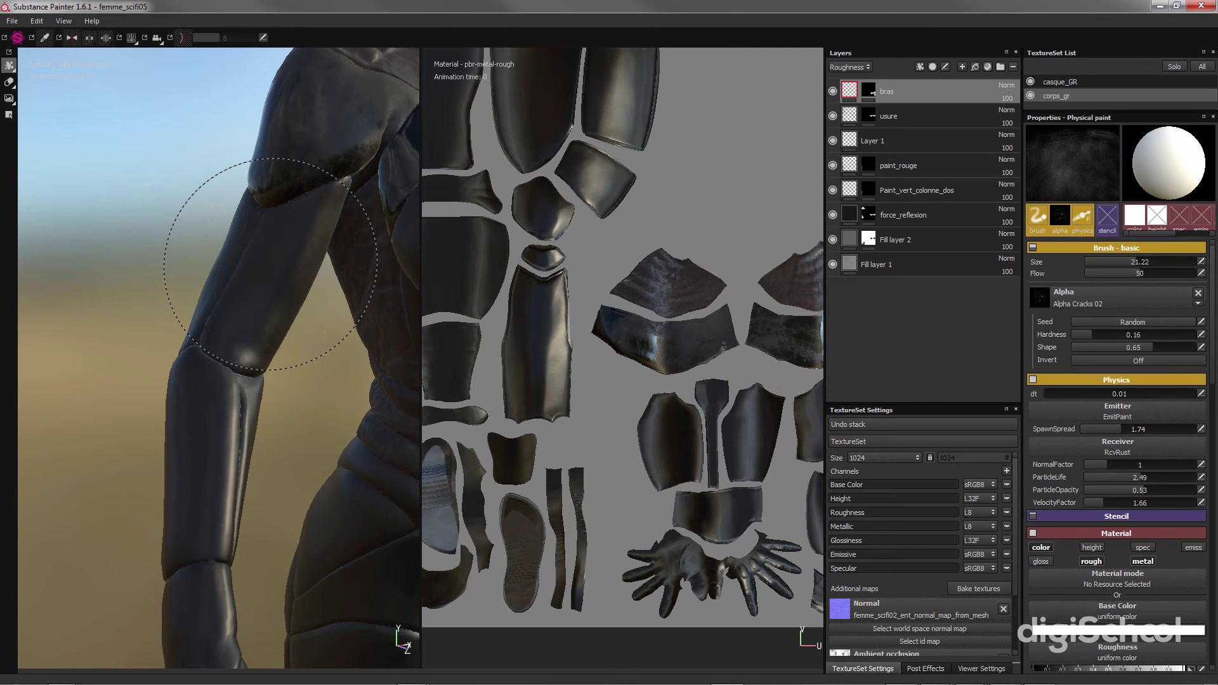
pyautogui.moveTo(245, 273); pyautogui.dragTo(218, 417)
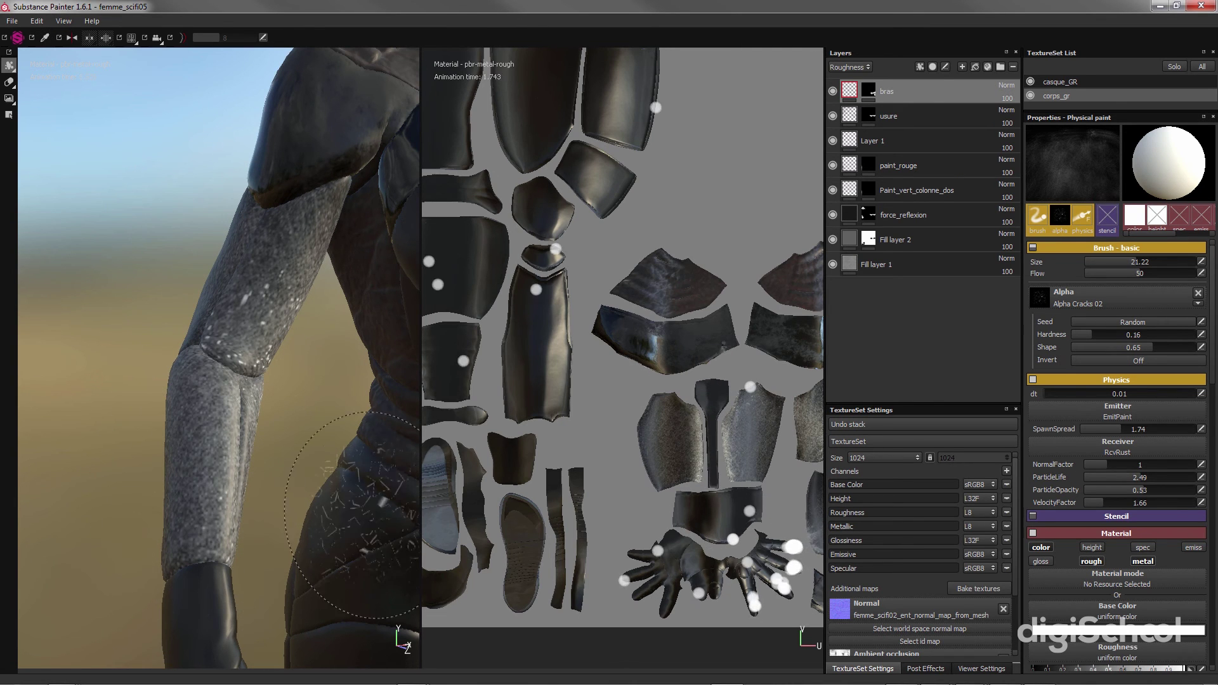
pyautogui.hotkey('ctrl', 'z')
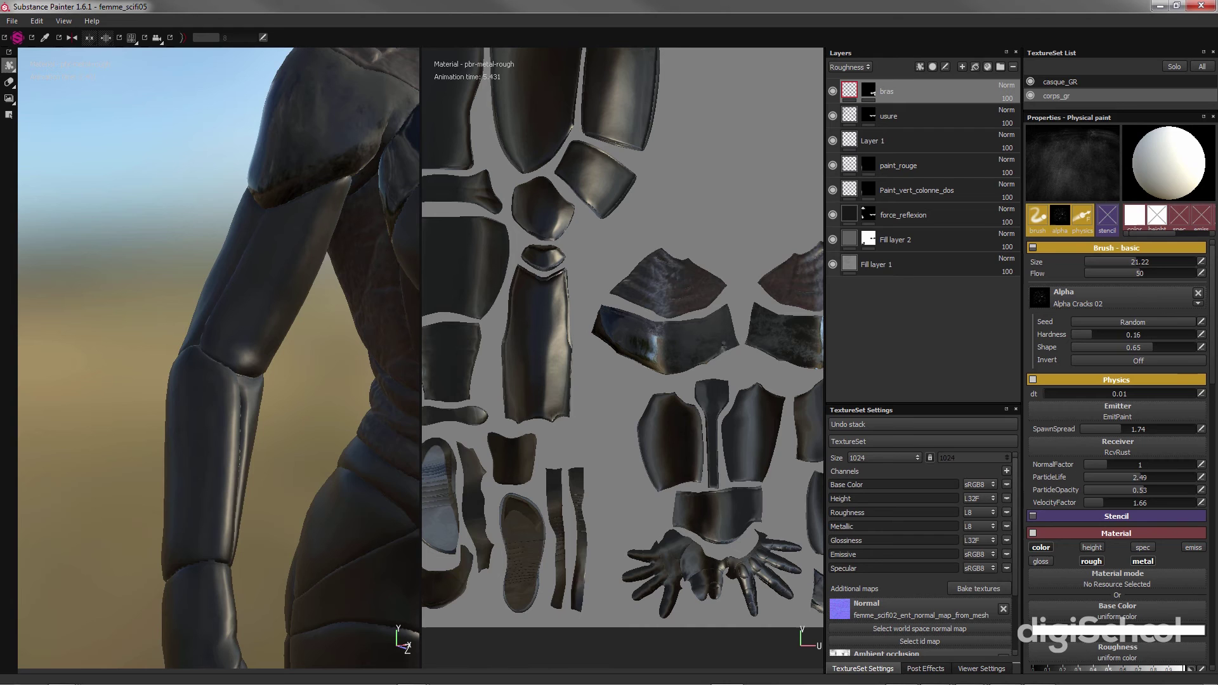
# Step: Set the brush size to 1.17 and dab particles on the upper arm
pyautogui.click(1099, 261)
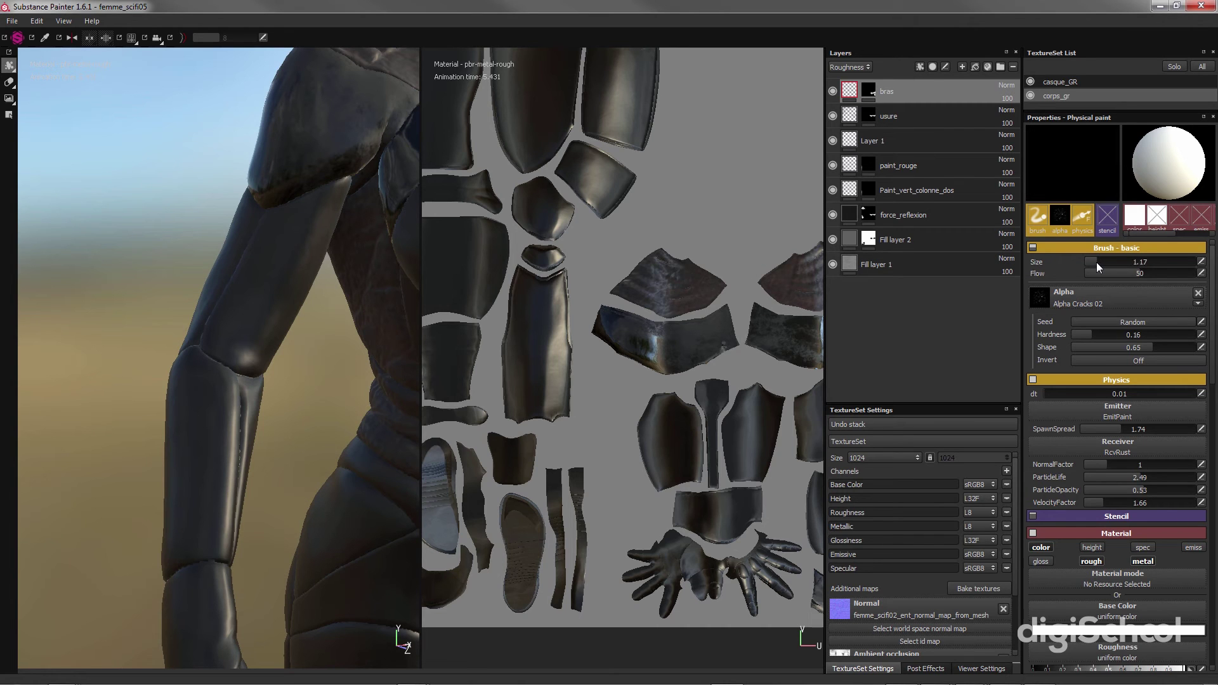
pyautogui.click(280, 243)
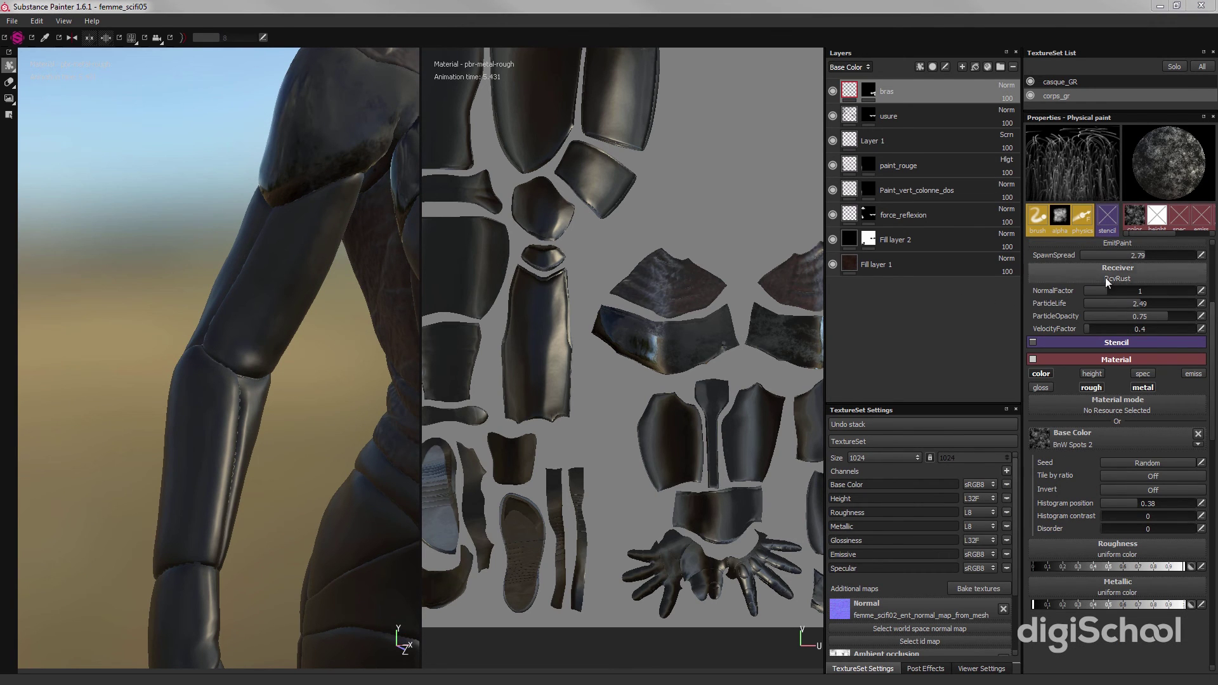
# Step: Review the Alpha Dirt 02 brush's physics and material settings, try a particle dab on the upper arm, and undo it
pyautogui.moveTo(1213, 311); pyautogui.dragTo(1213, 258)
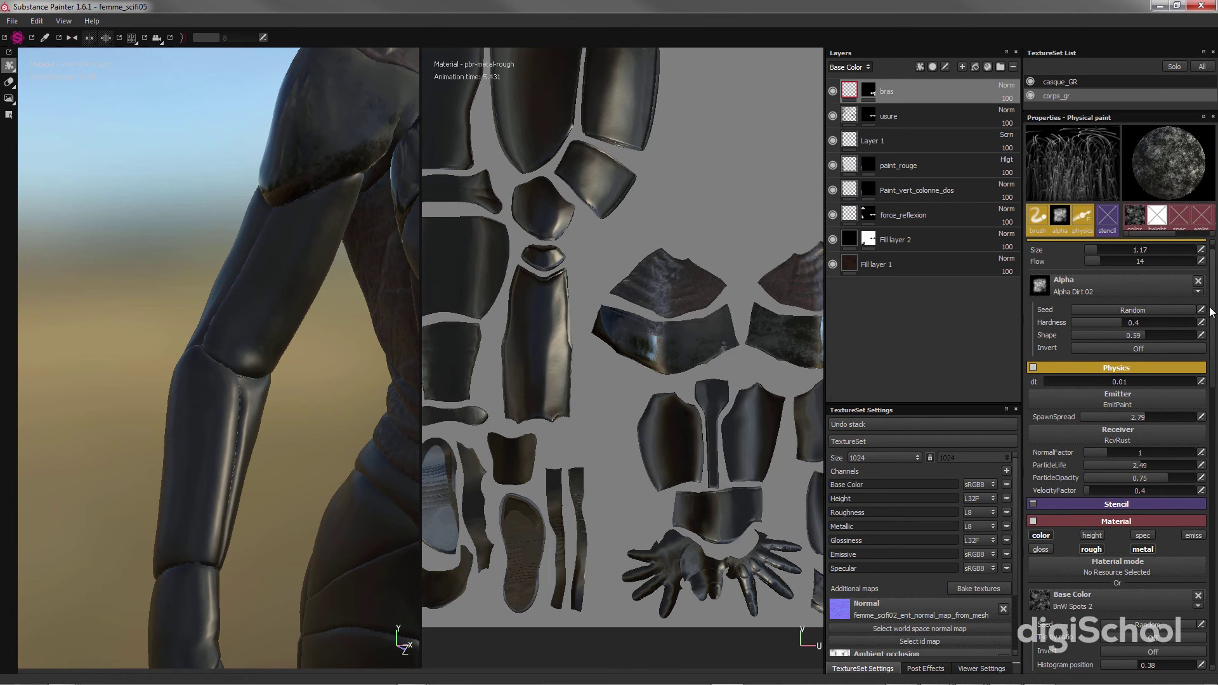
pyautogui.moveTo(1213, 312); pyautogui.dragTo(1206, 322)
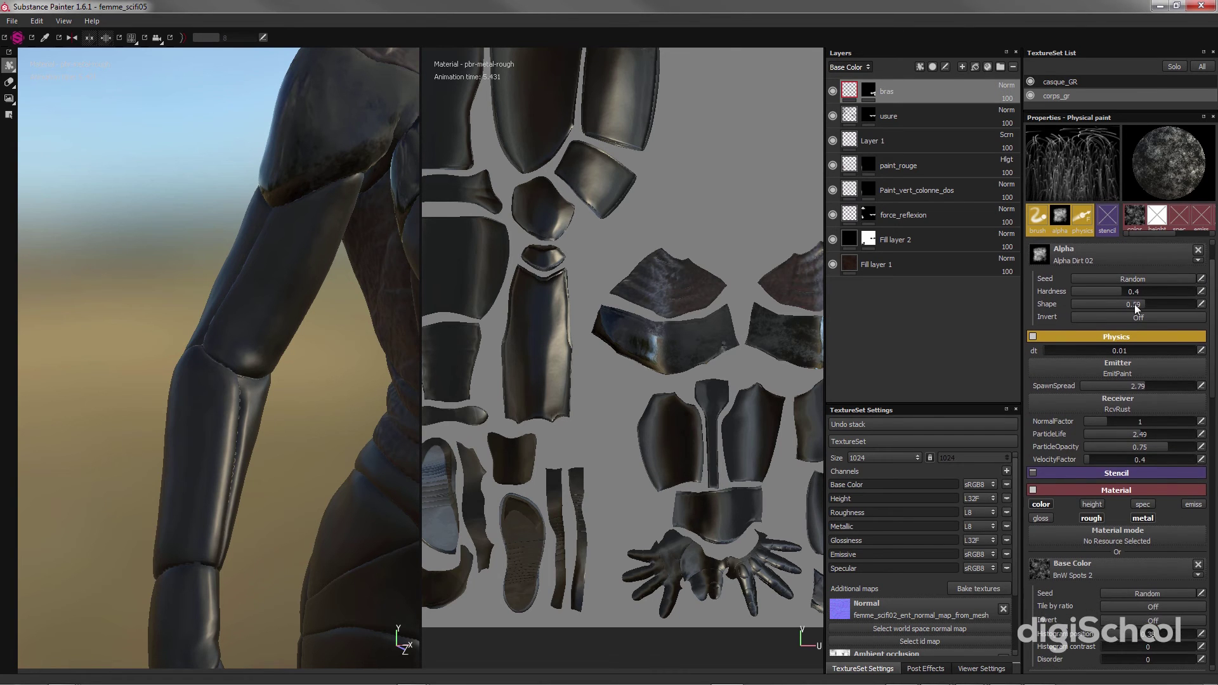
pyautogui.moveTo(1212, 324); pyautogui.dragTo(1212, 374)
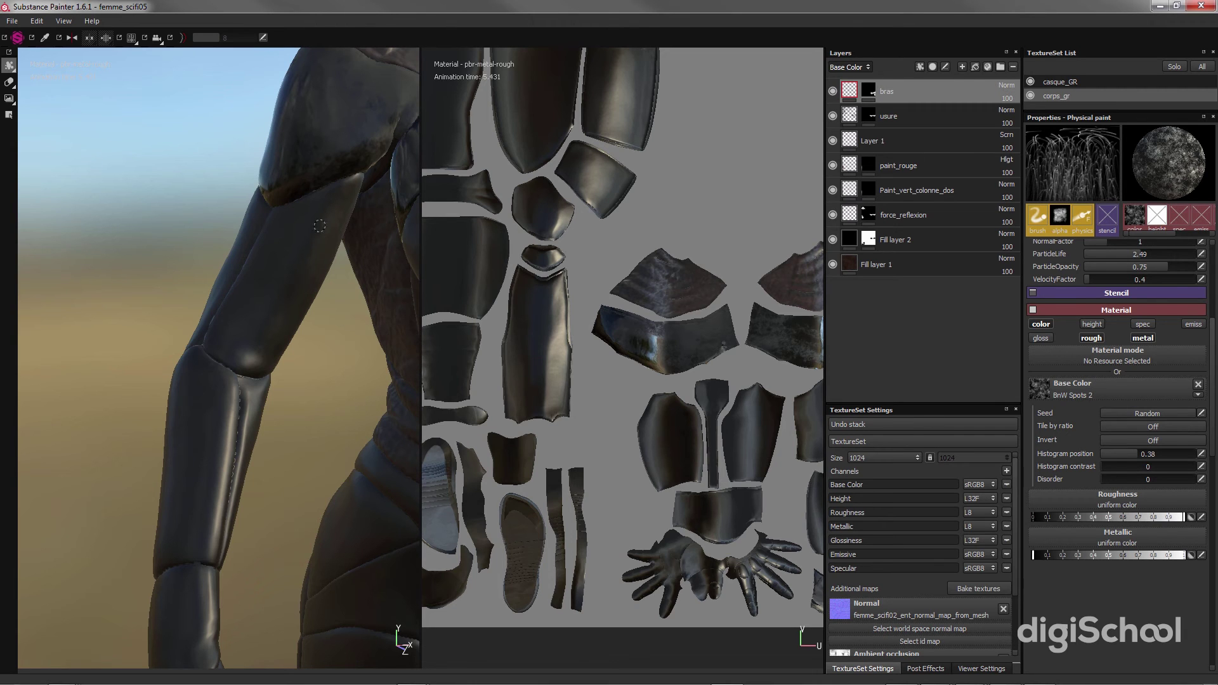
pyautogui.click(273, 292)
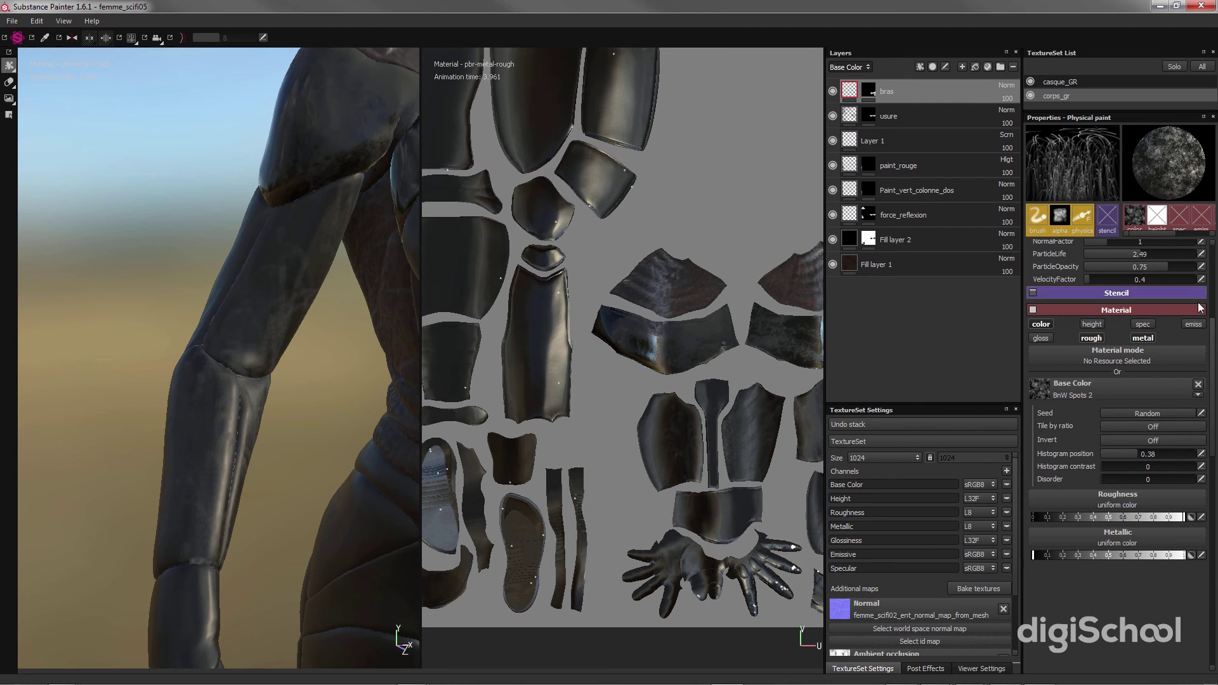
pyautogui.scroll(3, 1213, 344)
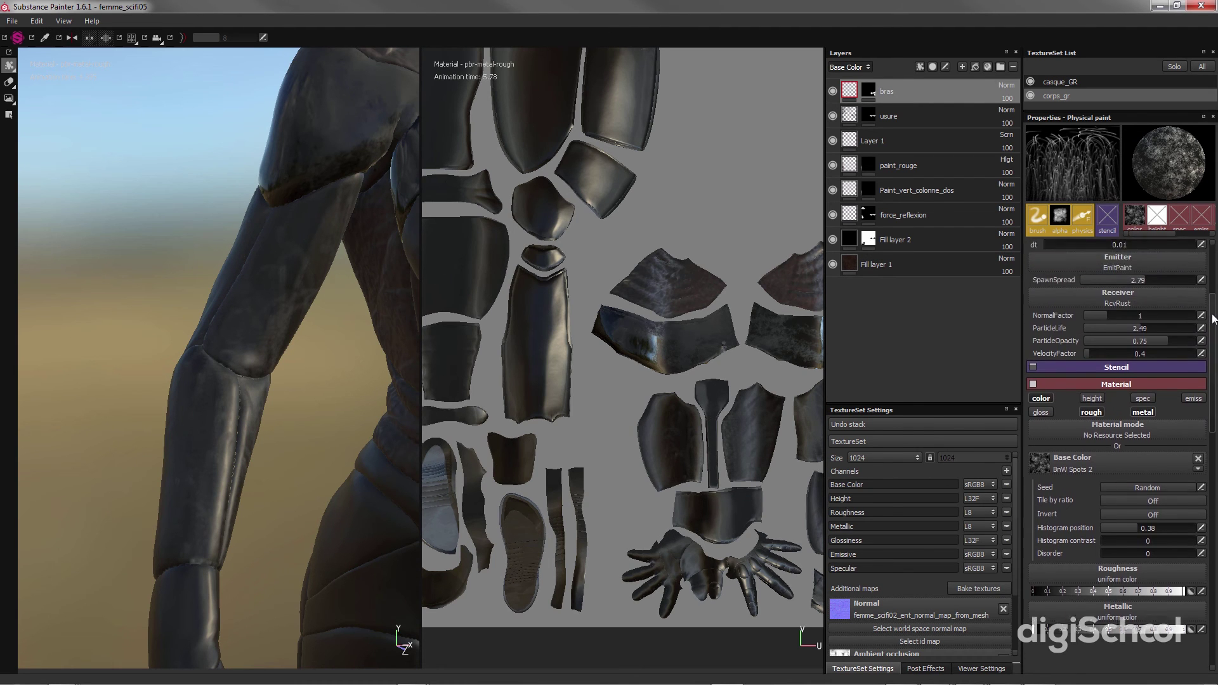
pyautogui.press('ctrl')
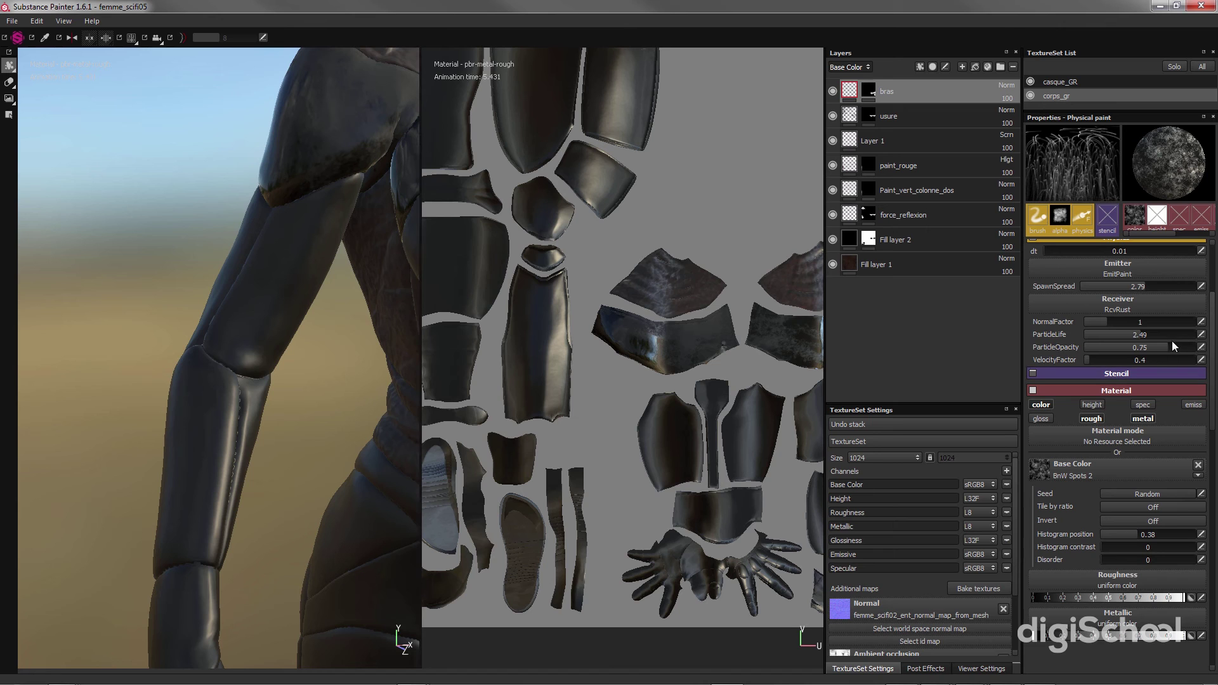
# Step: Set ParticleOpacity to 0.79 and the brush flow to 24, and paint a particle stroke down the upper arm
pyautogui.scroll(4, 1209, 308)
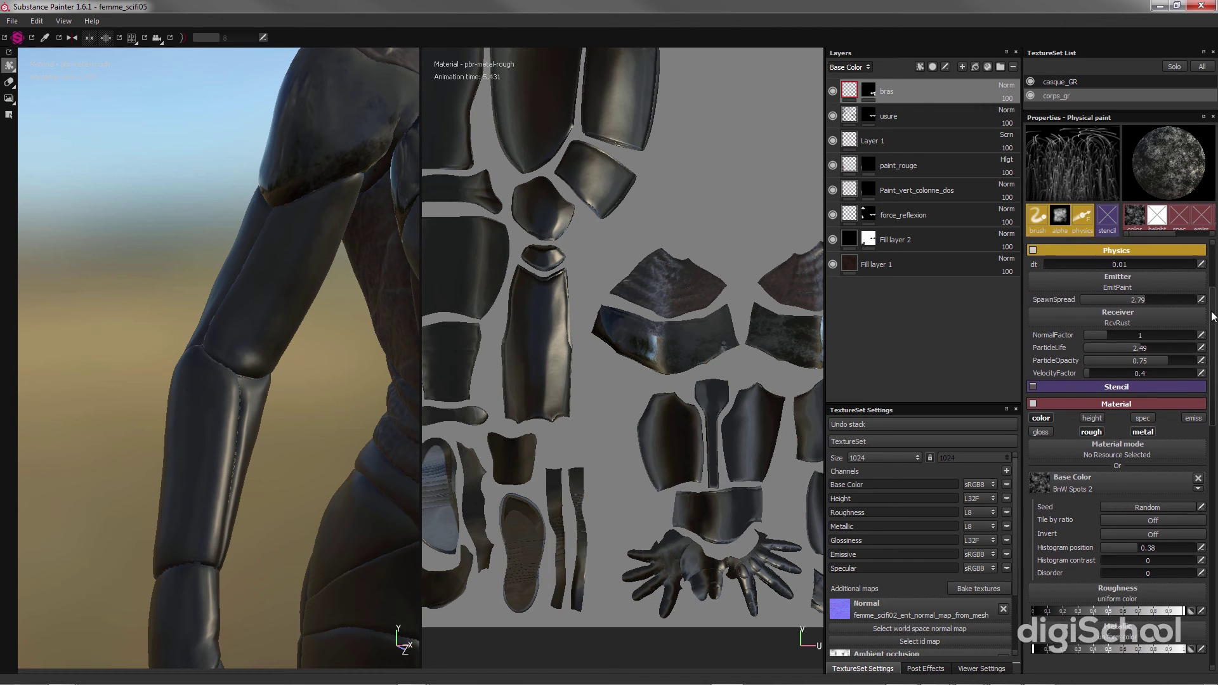
pyautogui.scroll(-2, 1212, 305)
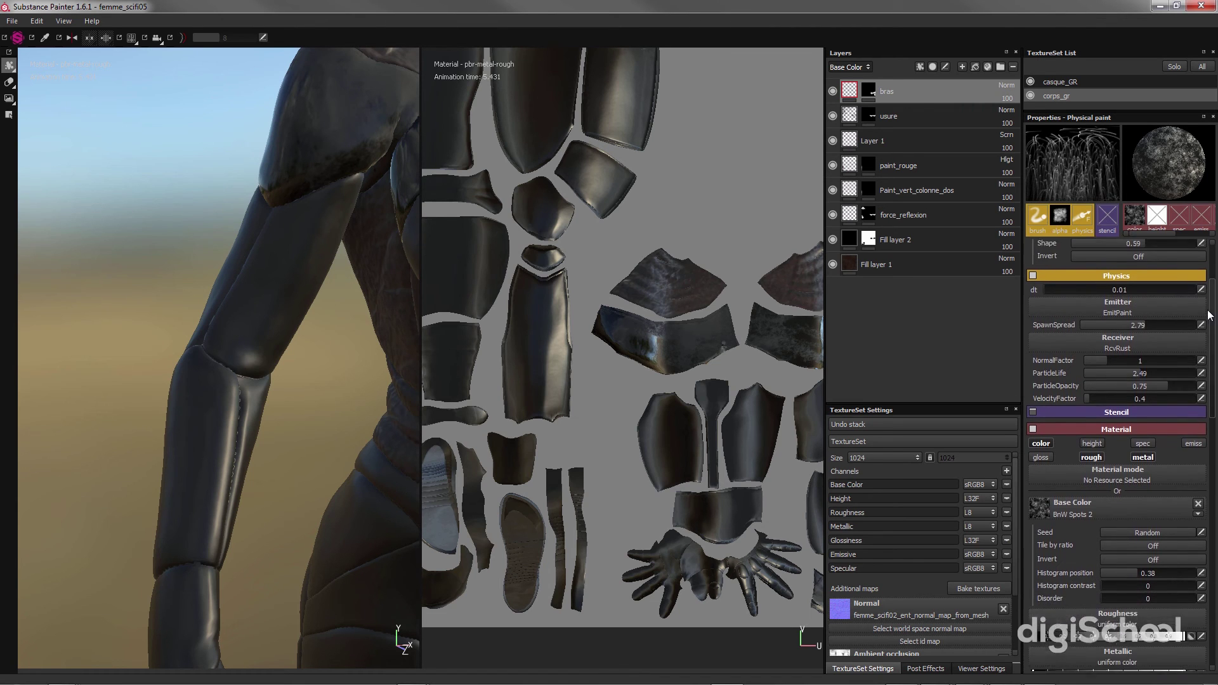
pyautogui.scroll(-1, 1209, 316)
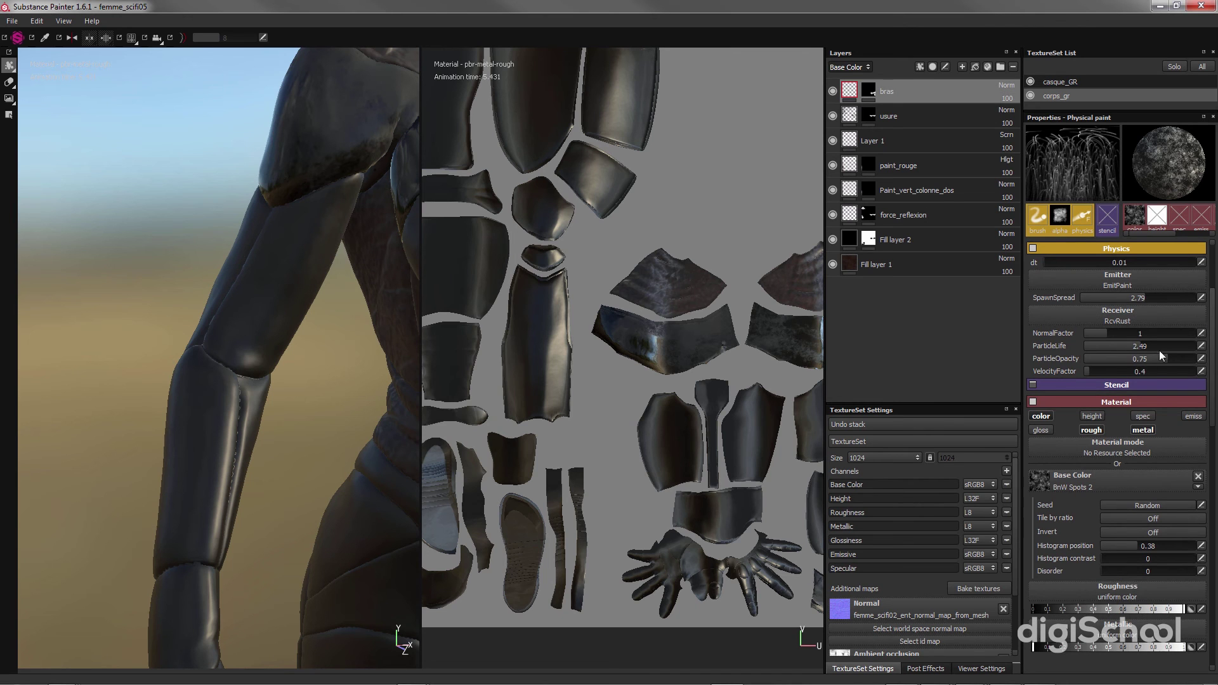
pyautogui.click(1172, 359)
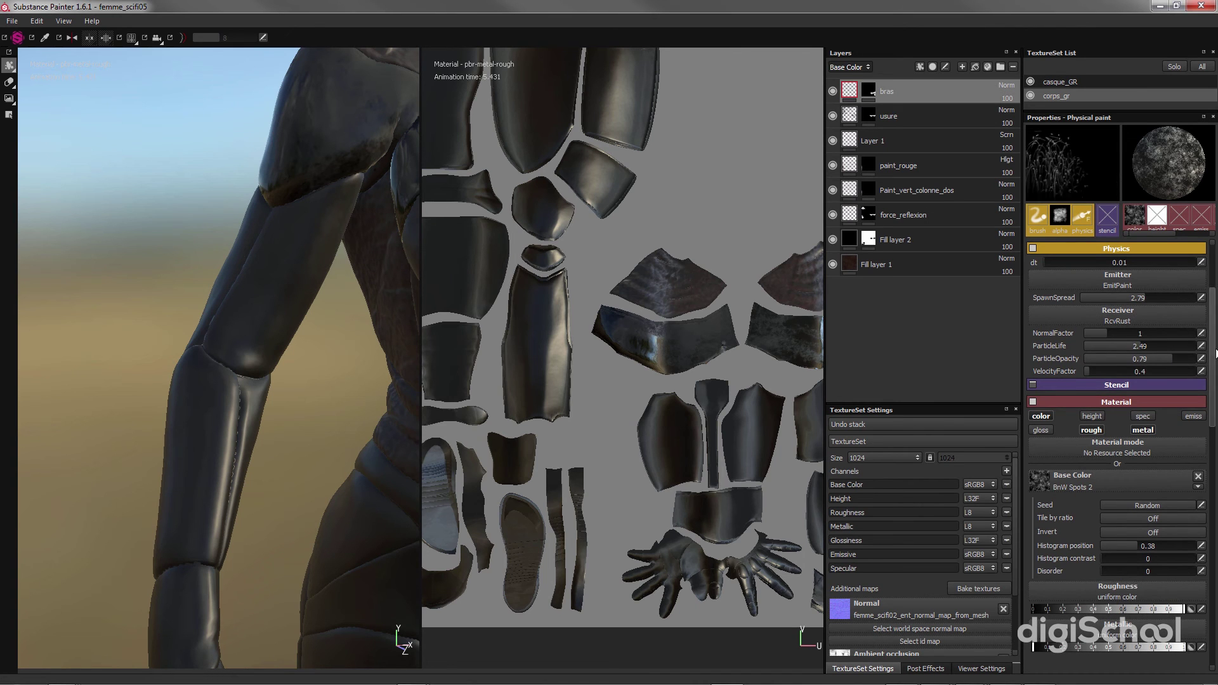
pyautogui.scroll(7, 1213, 352)
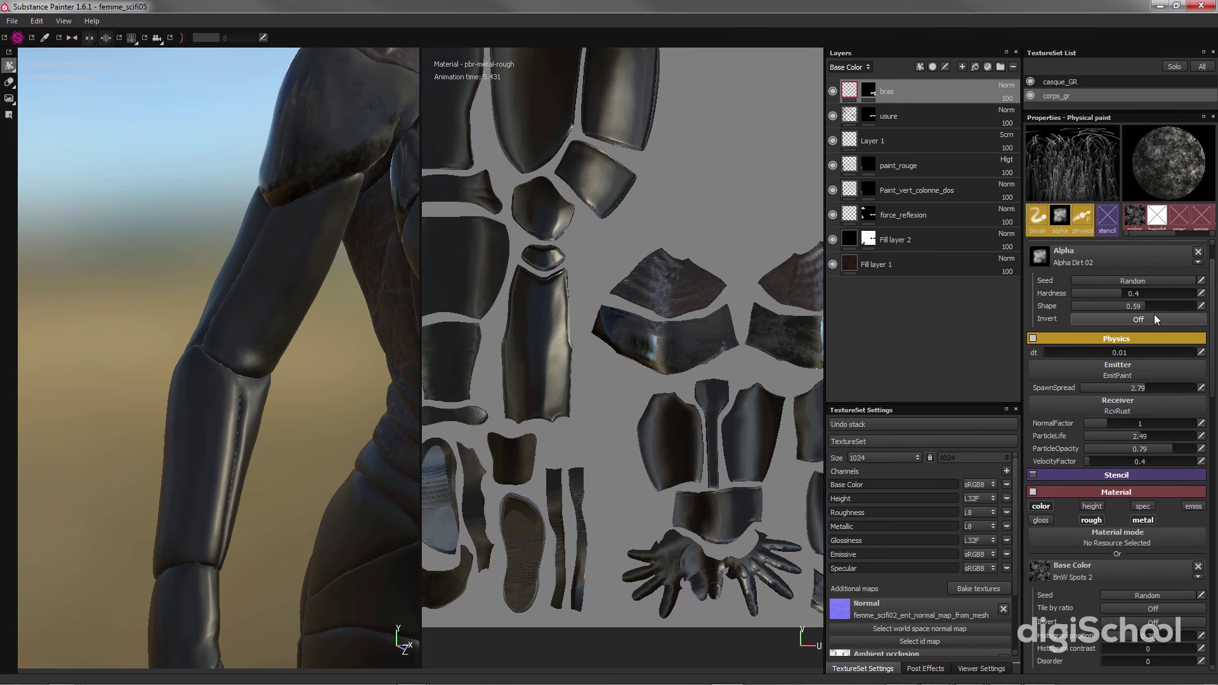
pyautogui.scroll(3, 1156, 315)
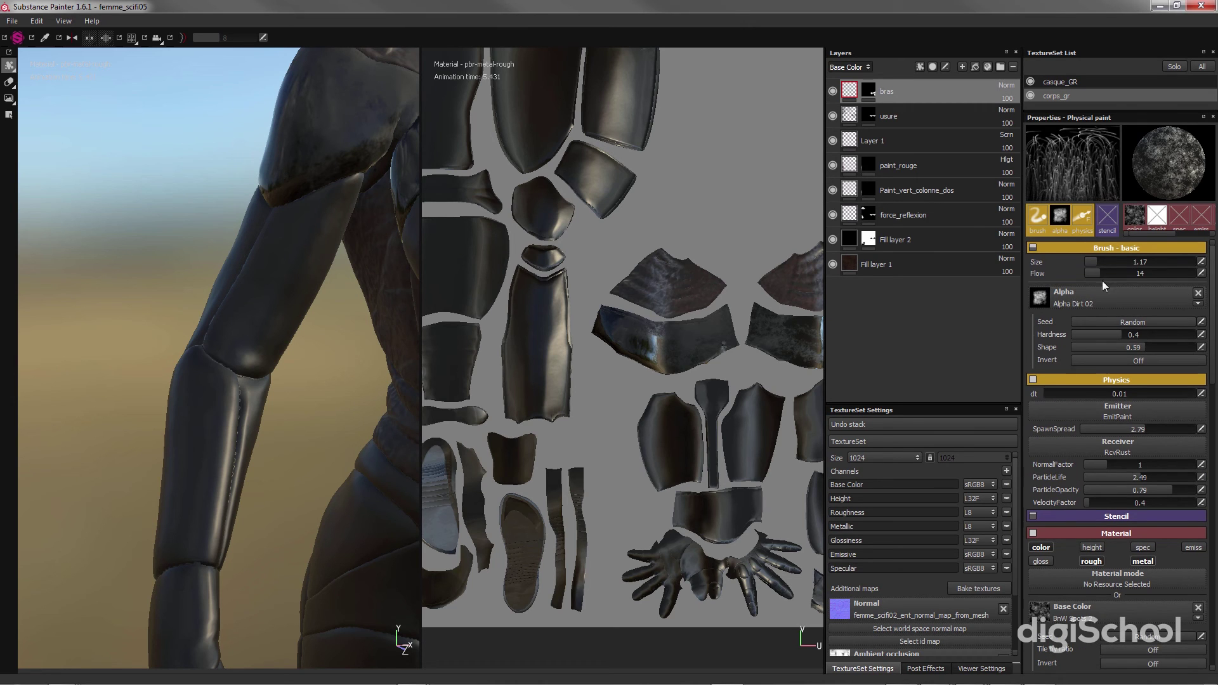
pyautogui.moveTo(1102, 272); pyautogui.dragTo(1110, 273)
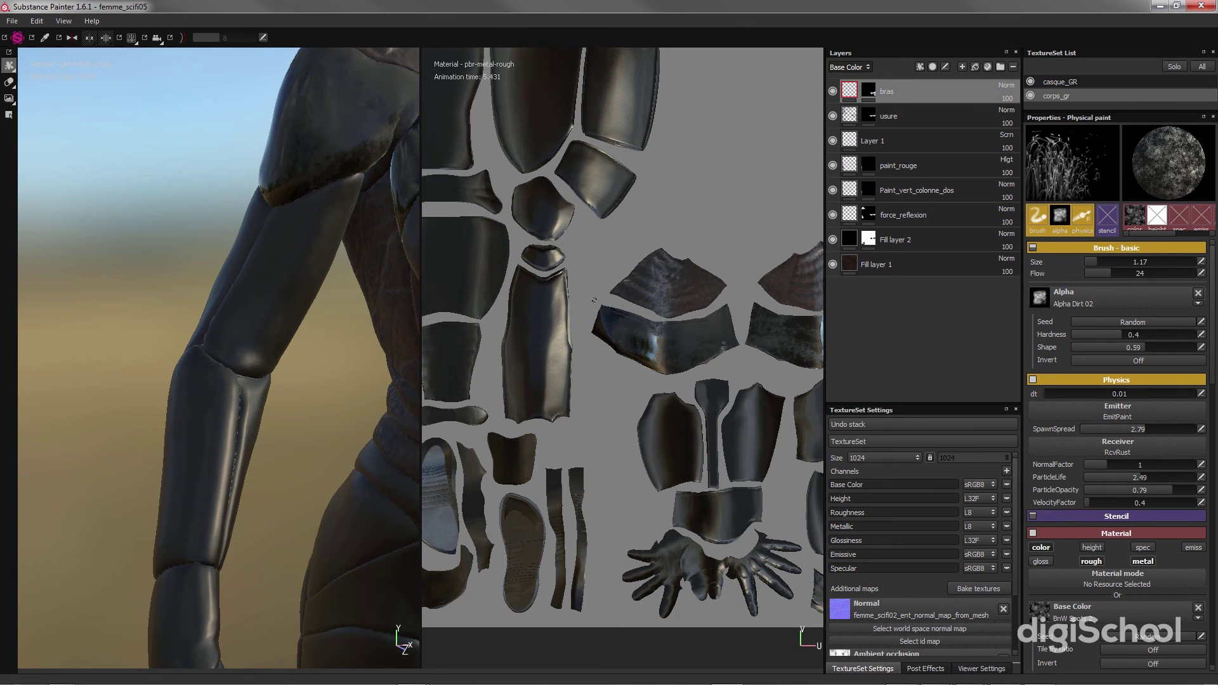
pyautogui.moveTo(307, 236); pyautogui.dragTo(249, 323)
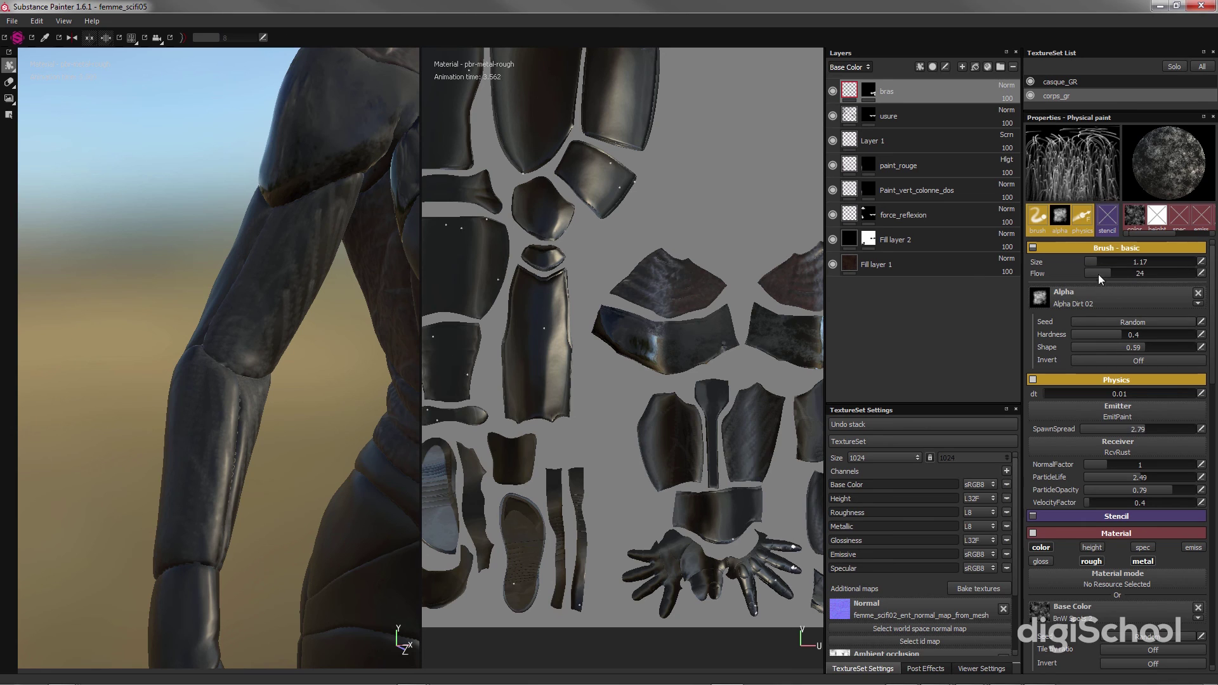
# Step: Set the brush size to 3.27 and the flow to 7, and replace the last particle stroke with a dab on the upper arm
pyautogui.moveTo(1098, 263); pyautogui.dragTo(1091, 275)
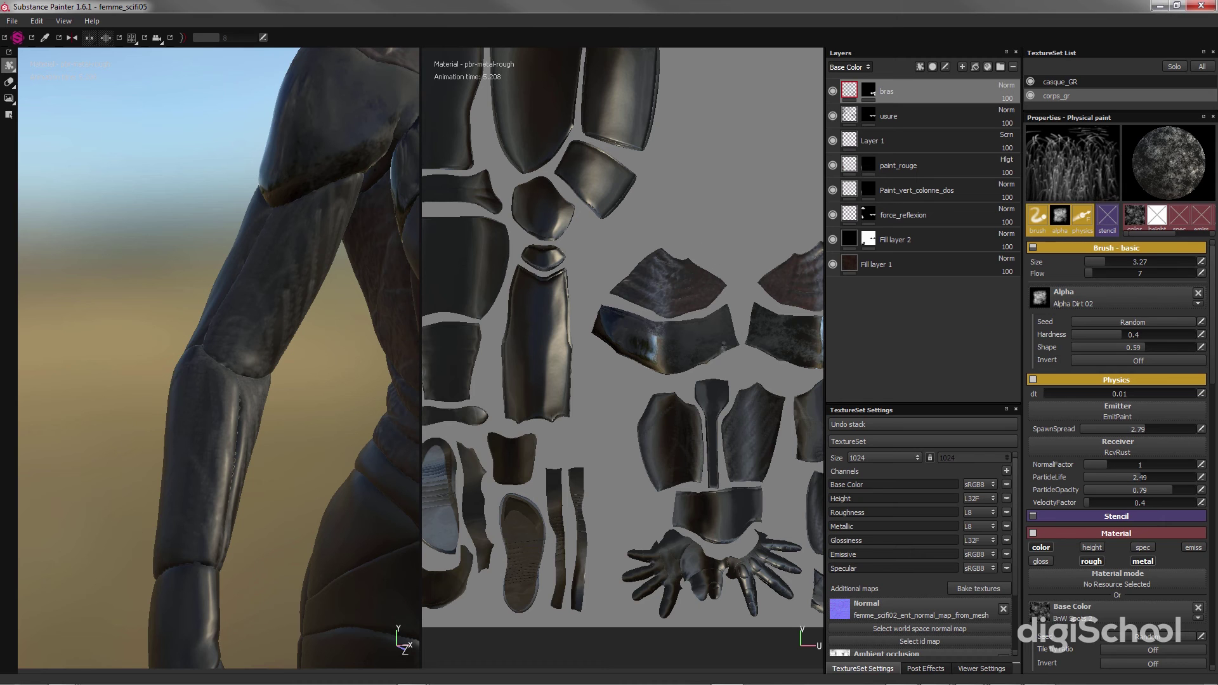
pyautogui.hotkey('ctrl', 'z')
pyautogui.hotkey('ctrl', 'z')
pyautogui.click(316, 234)
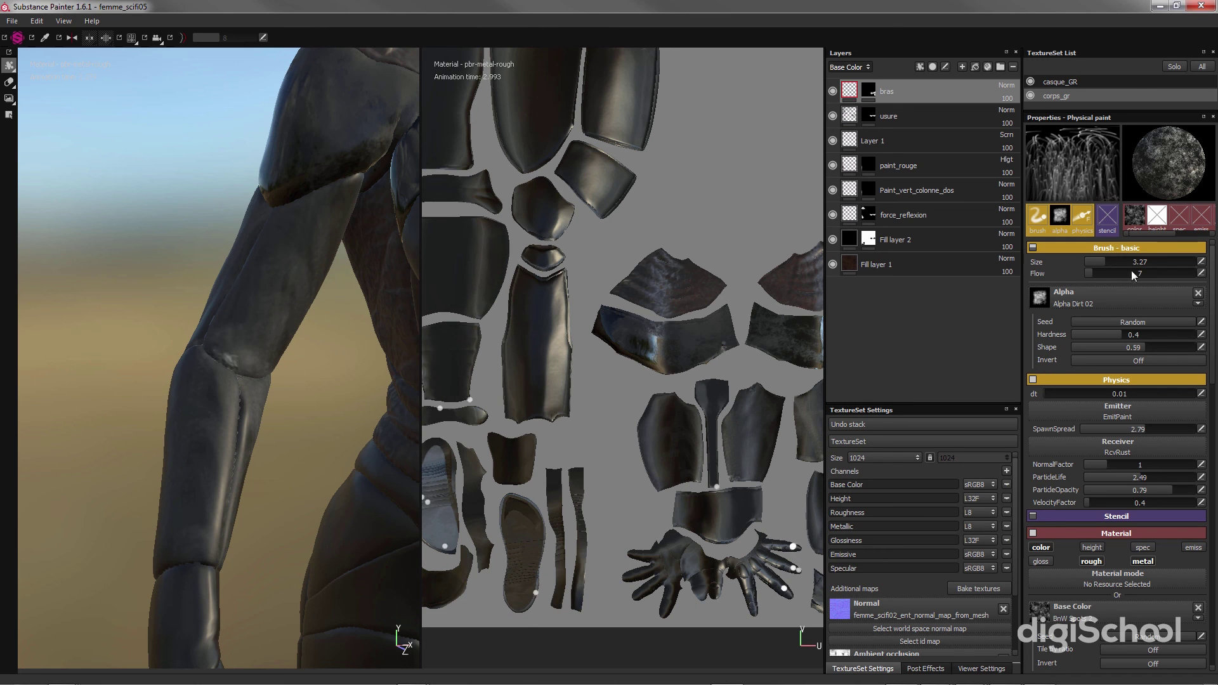
# Step: Set the flow to 6 and the brush size to 3.69, and replace the last dab with particle strokes down the upper arm towards the elbow
pyautogui.click(1091, 273)
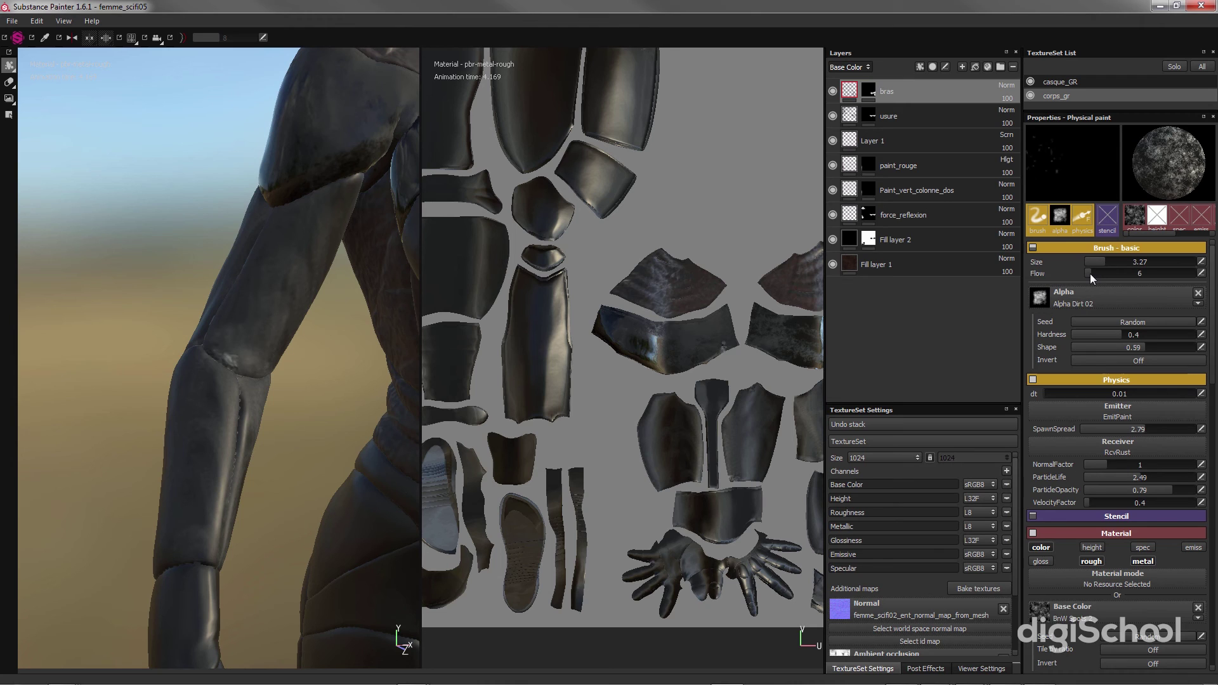
pyautogui.moveTo(1102, 261); pyautogui.dragTo(1106, 261)
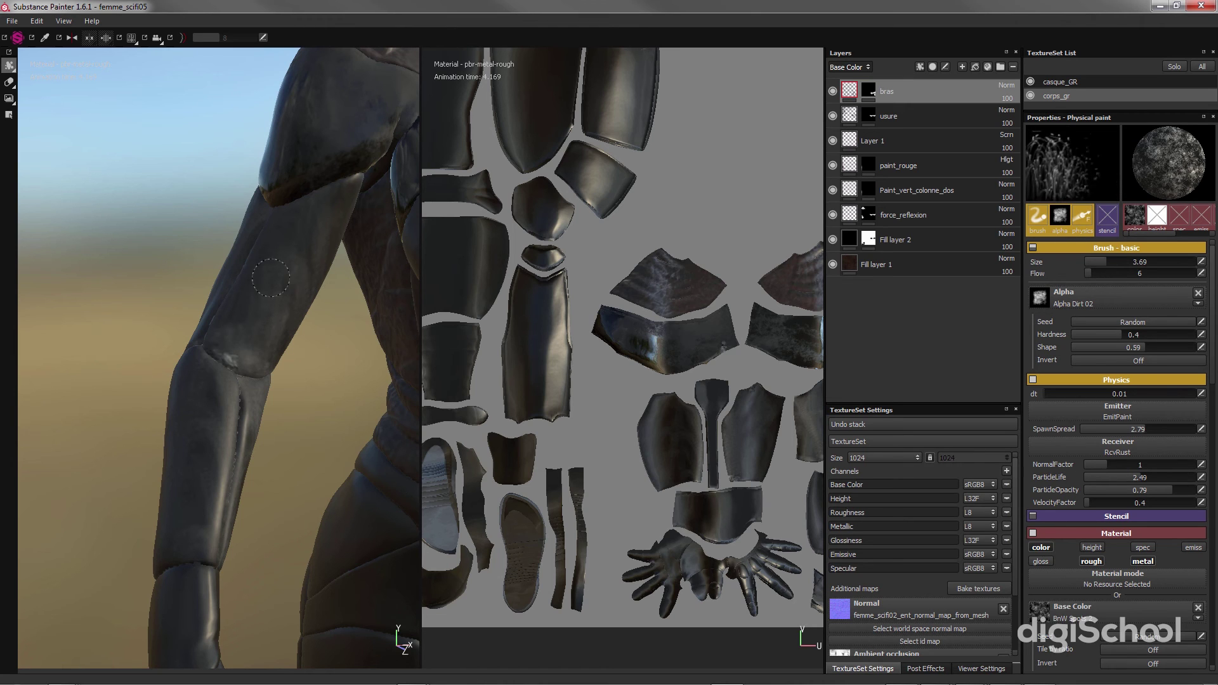
pyautogui.hotkey('ctrl', 'z')
pyautogui.moveTo(301, 232)
pyautogui.mouseDown()
pyautogui.moveTo(269, 324)
pyautogui.moveTo(241, 330)
pyautogui.moveTo(191, 299)
pyautogui.moveTo(182, 332)
pyautogui.moveTo(265, 356)
pyautogui.moveTo(279, 275)
pyautogui.mouseUp()
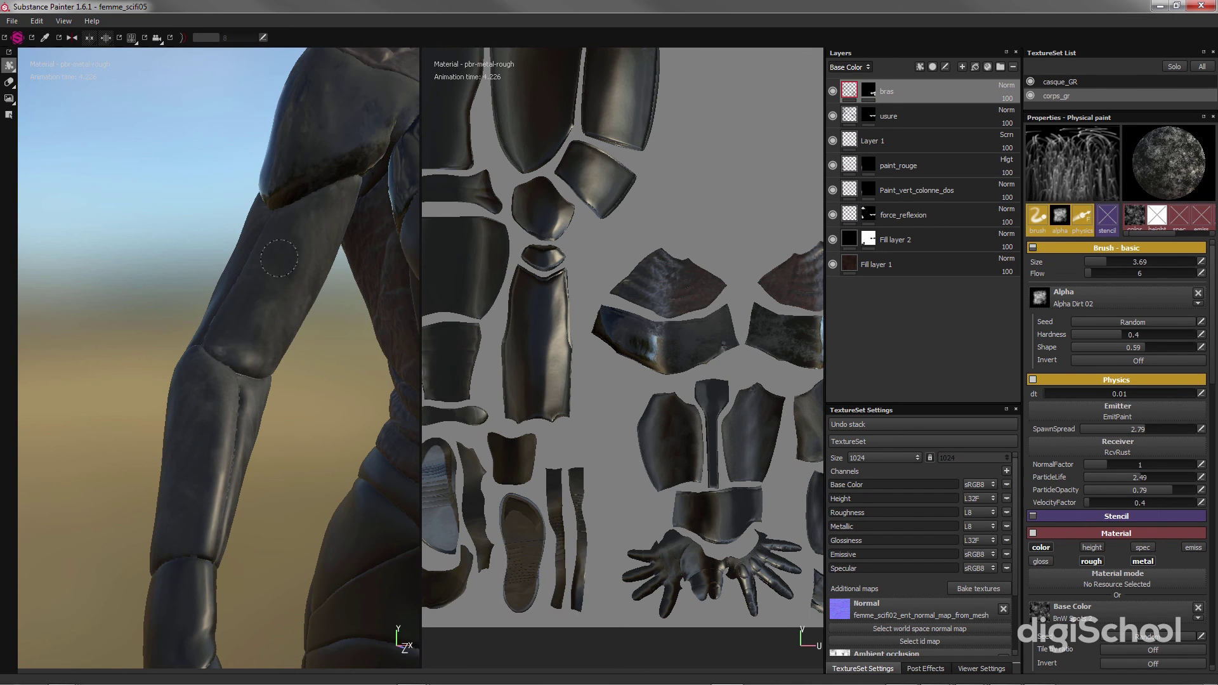
pyautogui.moveTo(293, 220); pyautogui.dragTo(206, 387)
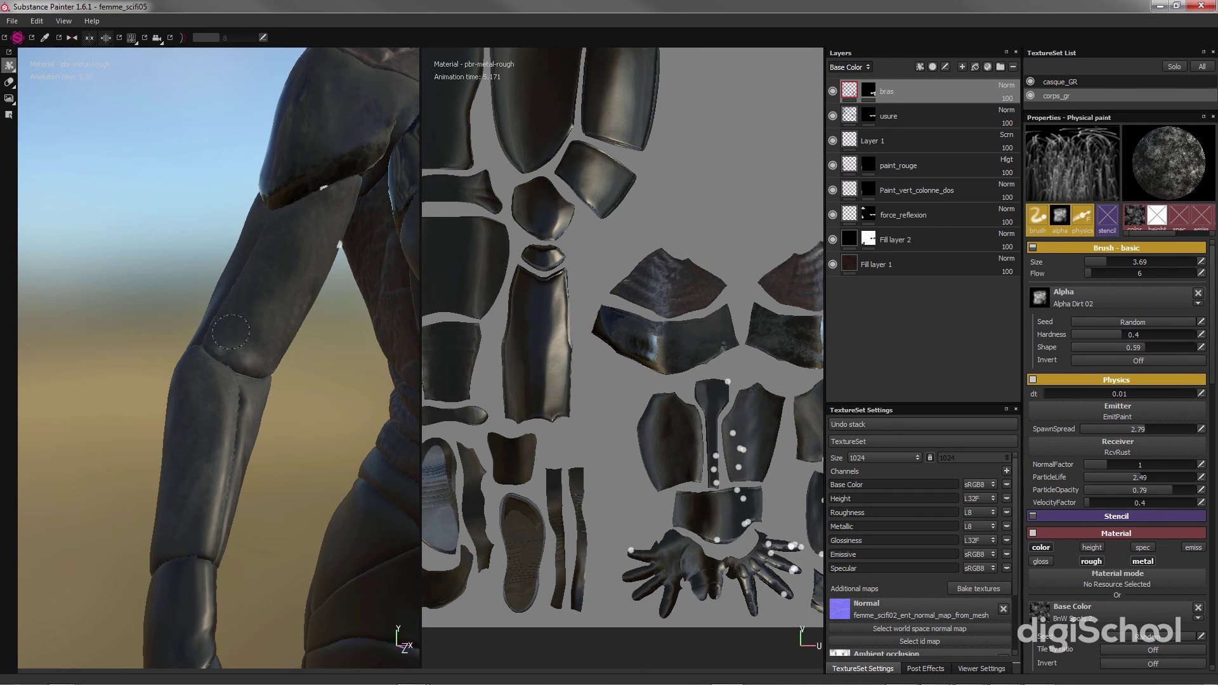
# Step: Undo the last particle strokes painted down the upper arm and around the elbow
pyautogui.moveTo(210, 353)
pyautogui.keyDown('alt'); pyautogui.mouseDown()
pyautogui.moveTo(309, 366)
pyautogui.moveTo(245, 337)
pyautogui.moveTo(223, 296)
pyautogui.moveTo(263, 273)
pyautogui.moveTo(299, 324)
pyautogui.moveTo(379, 343)
pyautogui.moveTo(391, 329)
pyautogui.moveTo(204, 345)
pyautogui.moveTo(190, 326)
pyautogui.moveTo(223, 394)
pyautogui.moveTo(248, 384)
pyautogui.moveTo(229, 324)
pyautogui.moveTo(247, 294)
pyautogui.moveTo(275, 403)
pyautogui.moveTo(235, 365)
pyautogui.mouseUp(); pyautogui.keyUp('alt')
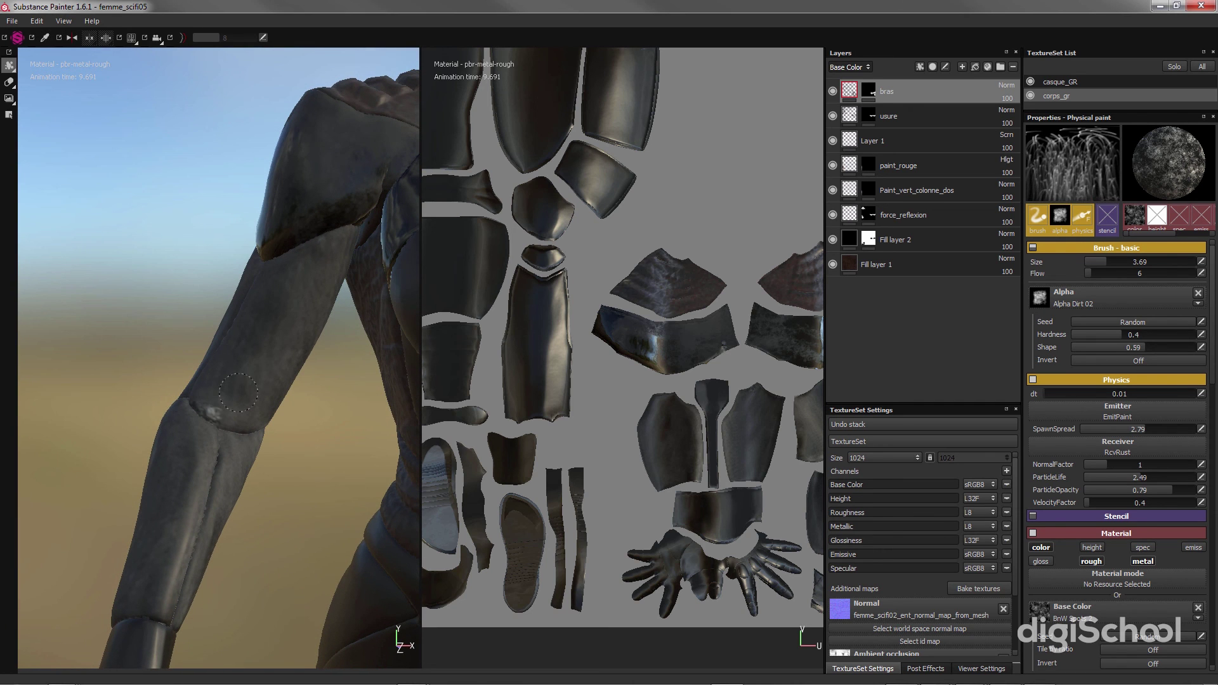
pyautogui.press('ctrl')
pyautogui.hotkey('ctrl', 'z')
pyautogui.hotkey('ctrl', 'z')
pyautogui.hotkey('ctrl', 'z')
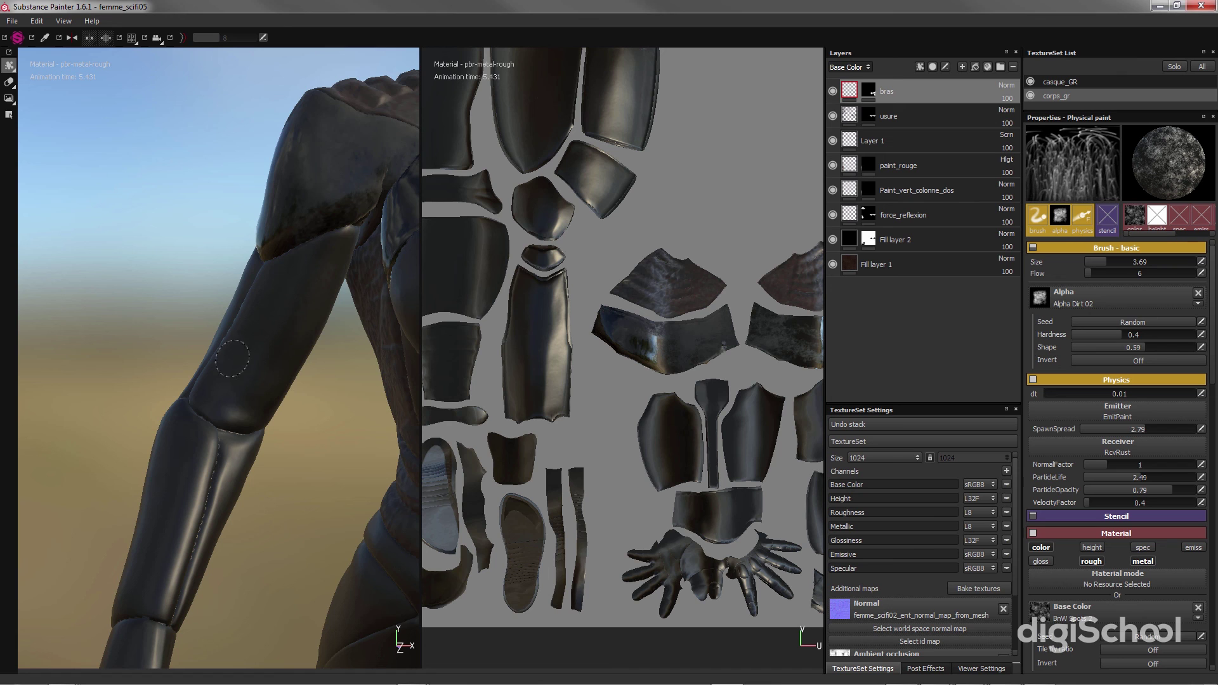
# Step: Try another Alpha Dirt 02 particle stroke down the upper arm from a new viewing angle, and undo it
pyautogui.moveTo(271, 359)
pyautogui.keyDown('alt'); pyautogui.mouseDown()
pyautogui.moveTo(301, 287)
pyautogui.moveTo(213, 406)
pyautogui.mouseUp(); pyautogui.keyUp('alt')
pyautogui.keyDown('alt'); pyautogui.moveTo(114, 376); pyautogui.dragTo(229, 363); pyautogui.keyUp('alt')
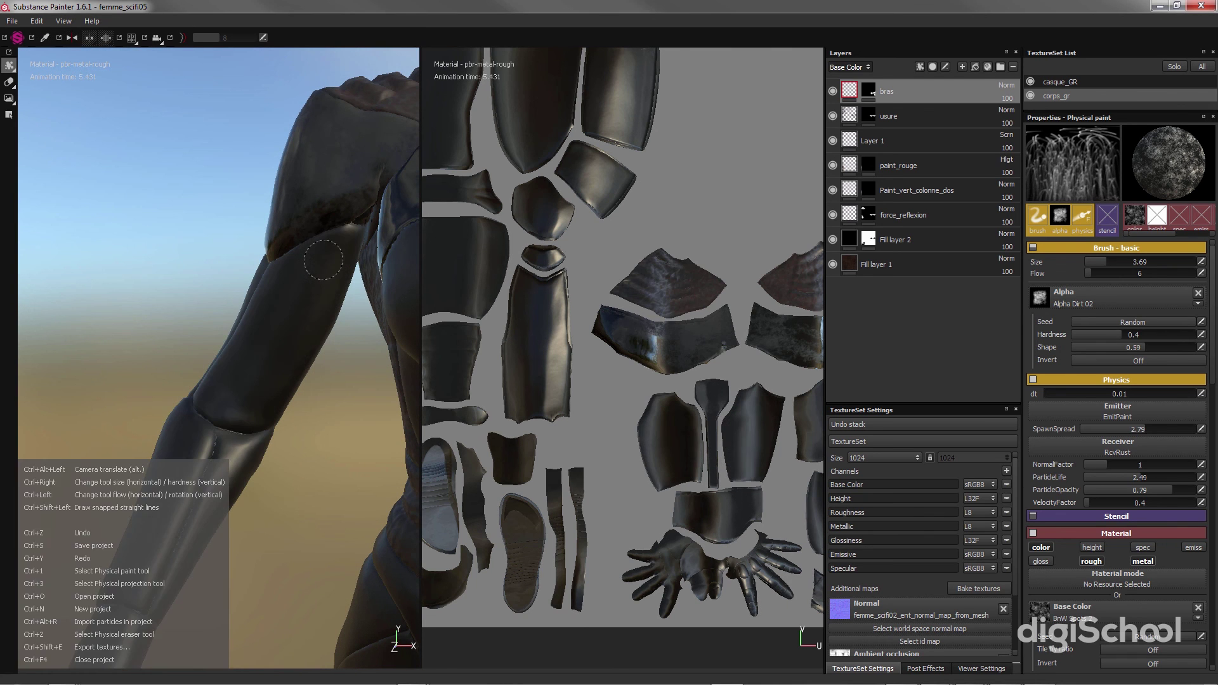
pyautogui.keyDown('alt'); pyautogui.moveTo(257, 293); pyautogui.dragTo(298, 314); pyautogui.keyUp('alt')
pyautogui.moveTo(196, 261)
pyautogui.mouseDown()
pyautogui.moveTo(227, 368)
pyautogui.moveTo(76, 430)
pyautogui.moveTo(303, 403)
pyautogui.mouseUp()
pyautogui.keyDown('alt'); pyautogui.moveTo(303, 403); pyautogui.dragTo(278, 394, button='right'); pyautogui.keyUp('alt')
pyautogui.keyDown('alt'); pyautogui.moveTo(278, 394); pyautogui.dragTo(196, 337); pyautogui.keyUp('alt')
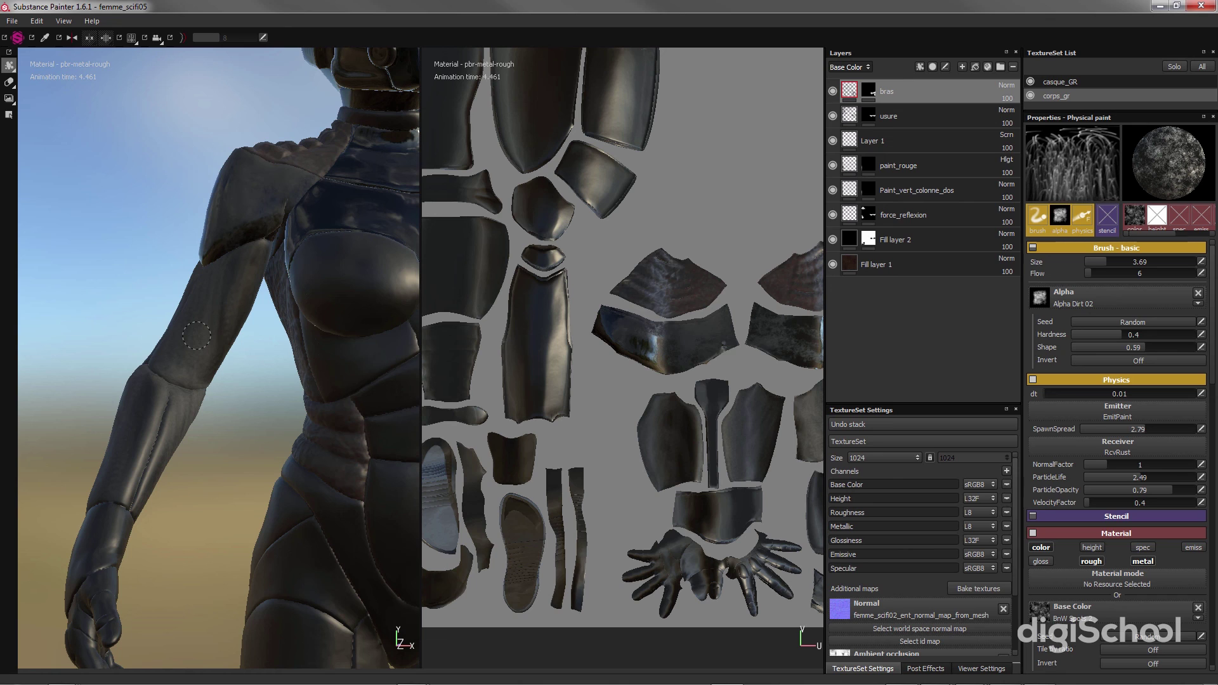
pyautogui.hotkey('ctrl', 'z')
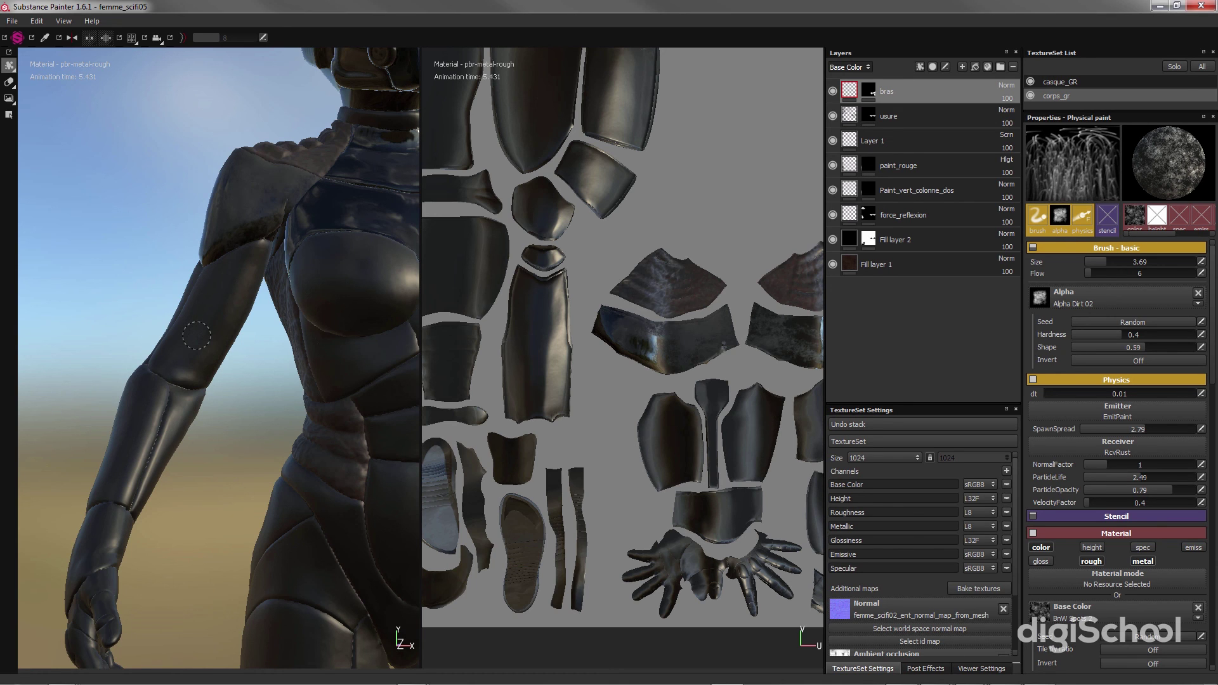
pyautogui.keyDown('alt'); pyautogui.moveTo(198, 335); pyautogui.dragTo(226, 345); pyautogui.keyUp('alt')
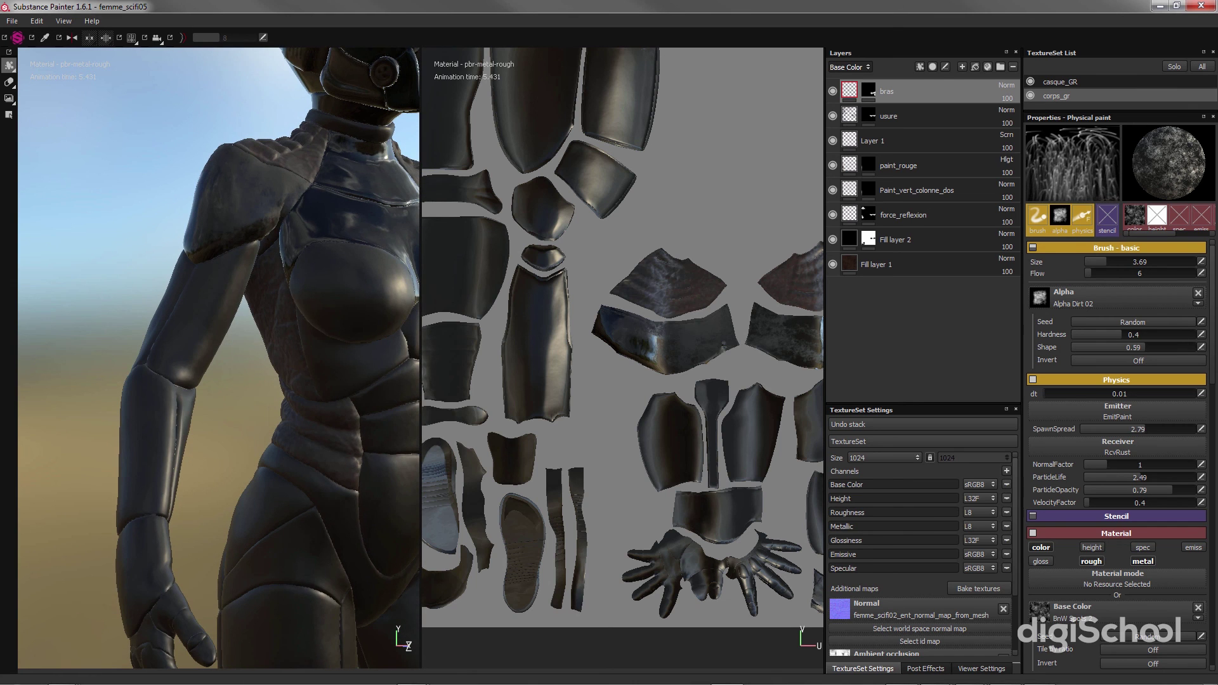
pyautogui.keyDown('alt'); pyautogui.moveTo(226, 345); pyautogui.dragTo(139, 502, button='middle'); pyautogui.keyUp('alt')
pyautogui.moveTo(138, 503)
pyautogui.keyDown('alt'); pyautogui.mouseDown()
pyautogui.moveTo(116, 465)
pyautogui.moveTo(136, 522)
pyautogui.mouseUp(); pyautogui.keyUp('alt')
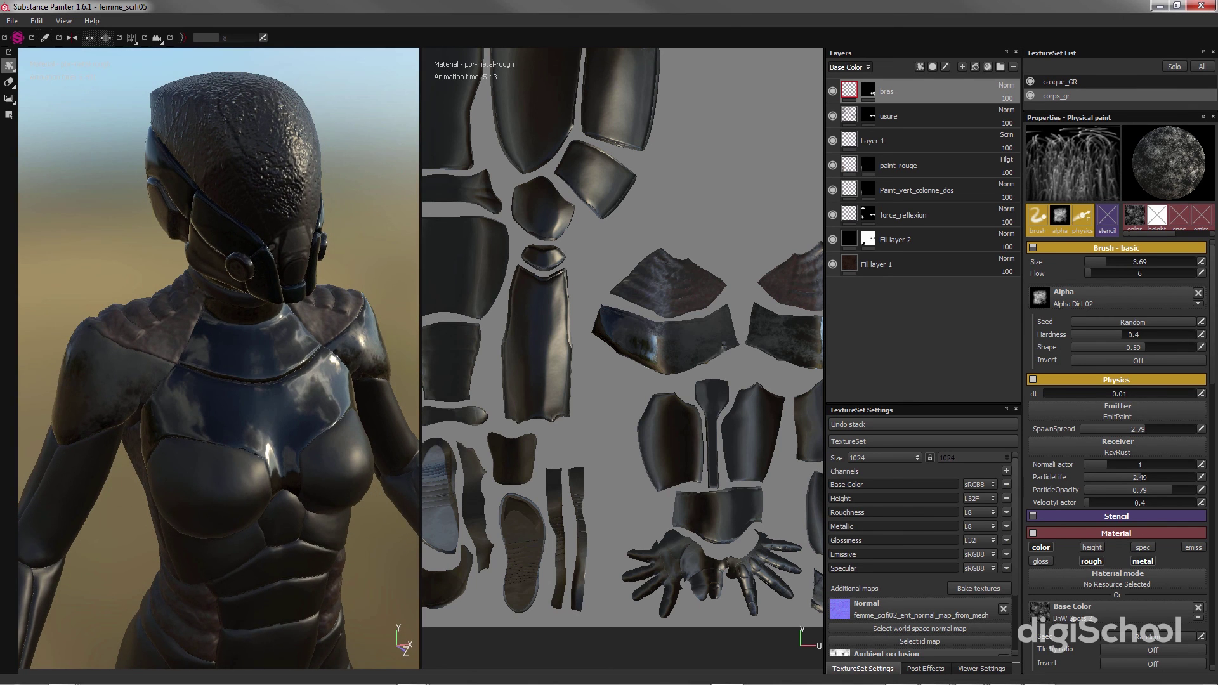